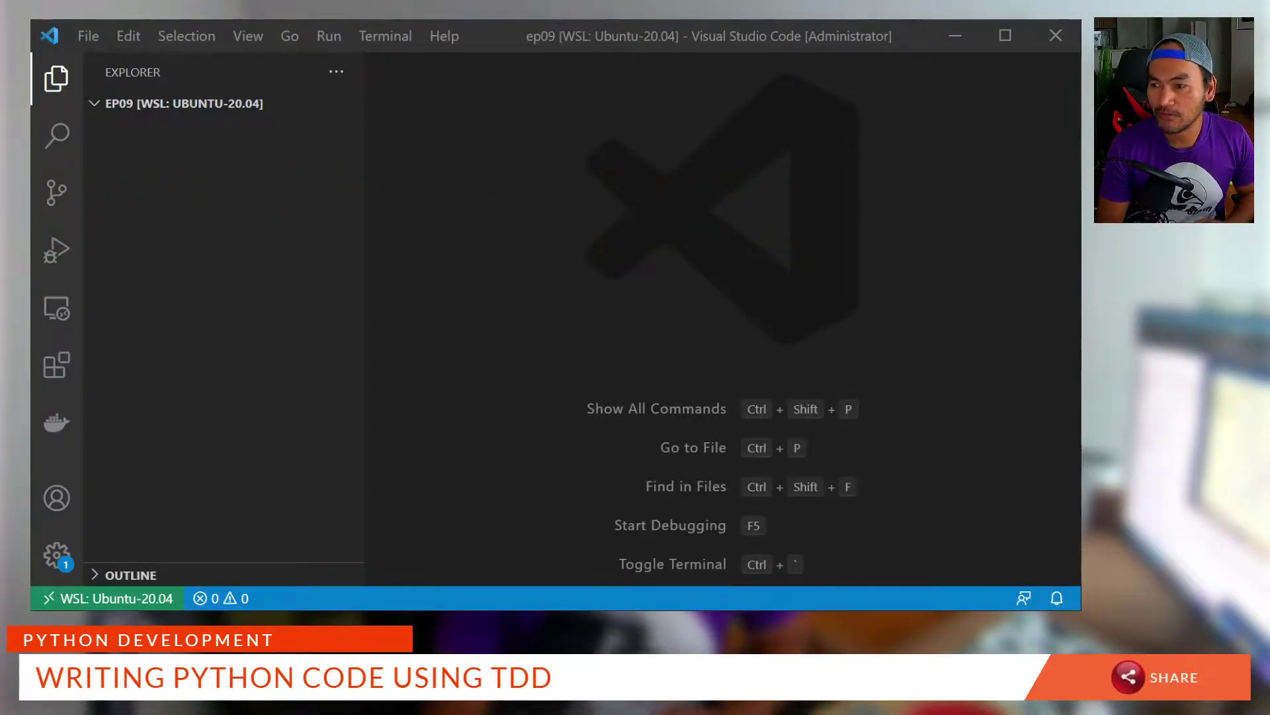
Step: Create a 'lambda' folder at the workspace root
{"action": "left_click", "coordinate": [295, 109]}
{"action": "type", "text": "lambda"}
{"action": "key", "text": "Return"}
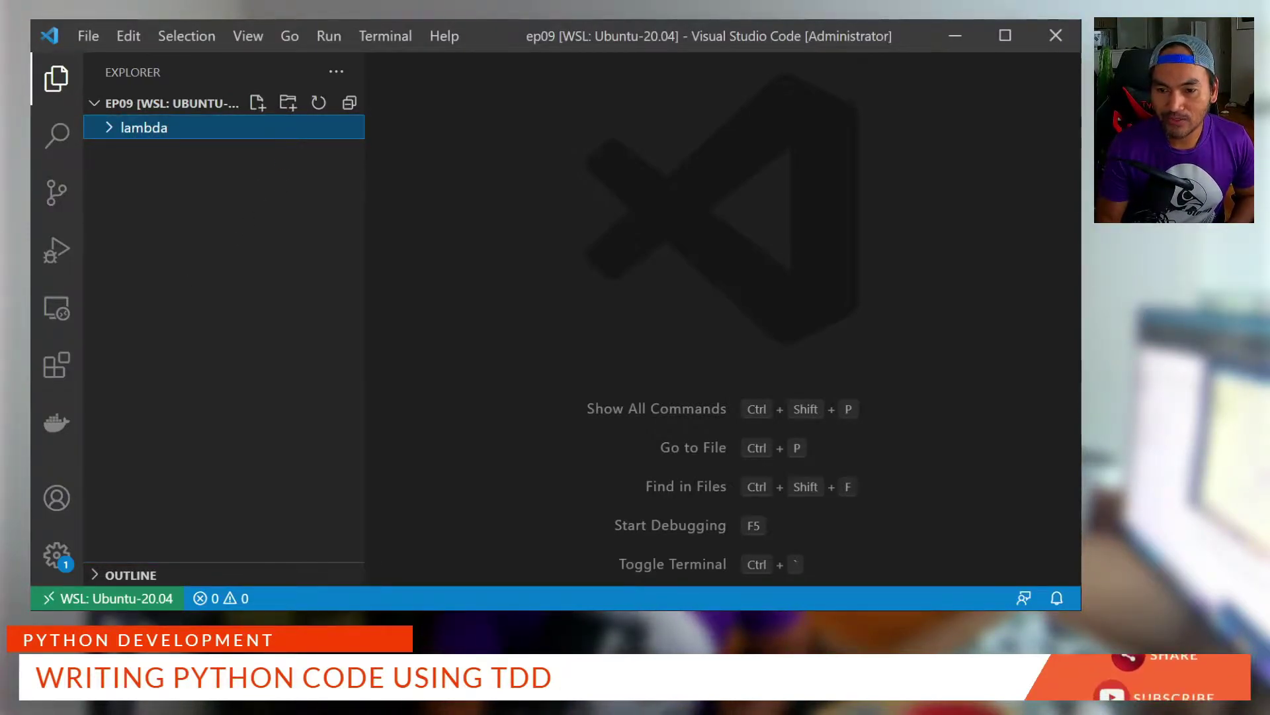
{"action": "key", "text": "alt+Tab"}
{"action": "key", "text": "alt+Tab"}
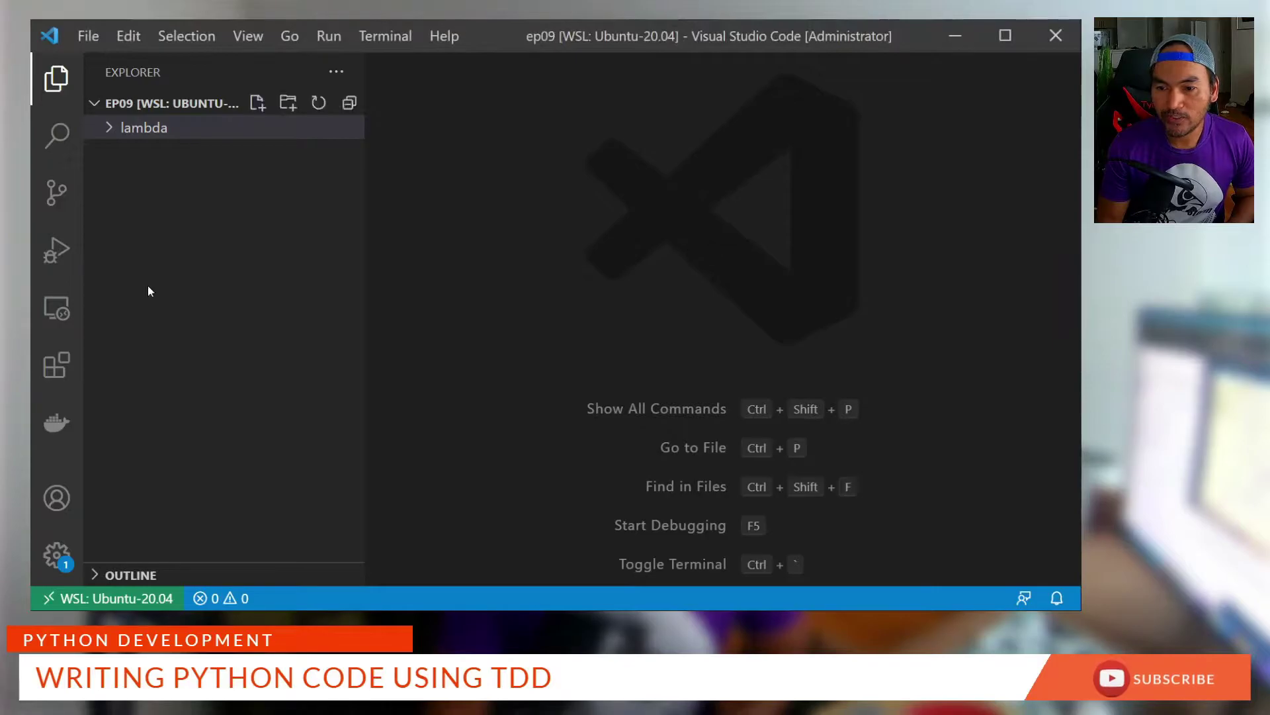
{"action": "key", "text": "alt+Tab"}
{"action": "key", "text": "alt+Tab"}
Step: In the terminal inside lambda, create and activate a 'dev' virtual environment
{"action": "key", "text": "ctrl+grave"}
{"action": "type", "text": "cd"}
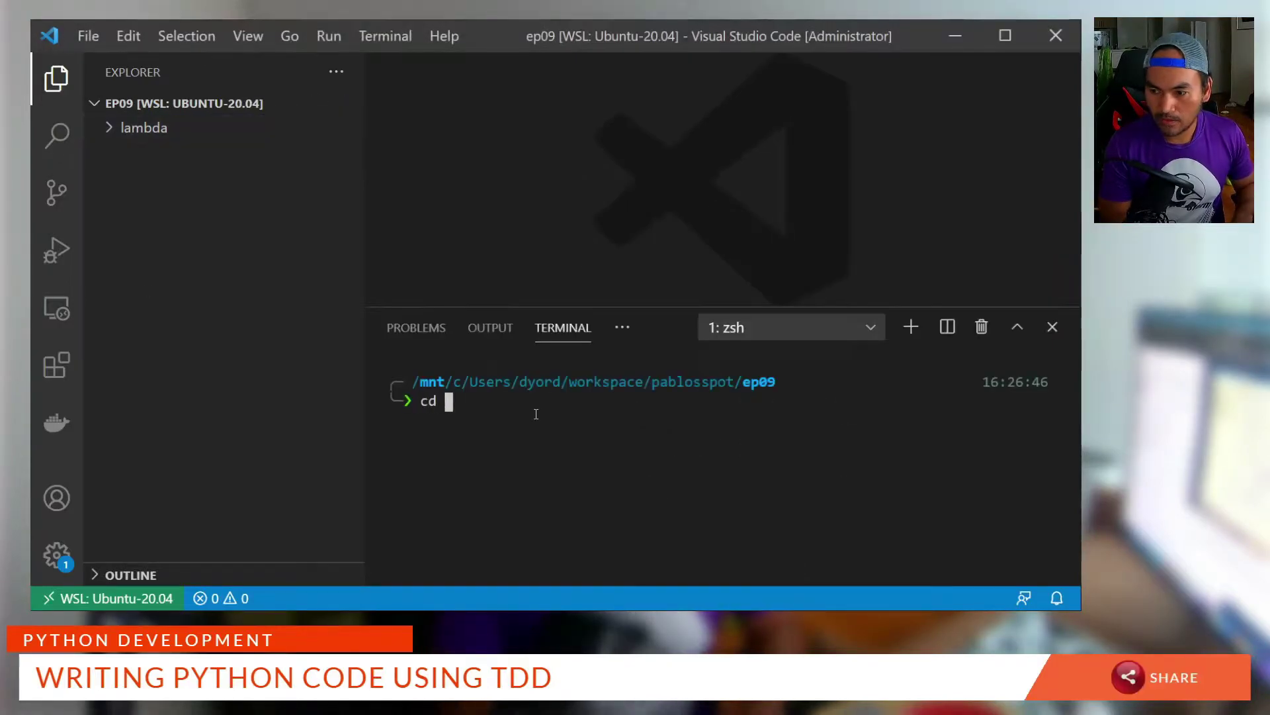
{"action": "type", "text": " lambda/"}
{"action": "key", "text": "Return"}
{"action": "type", "text": "python3 -m ve"}
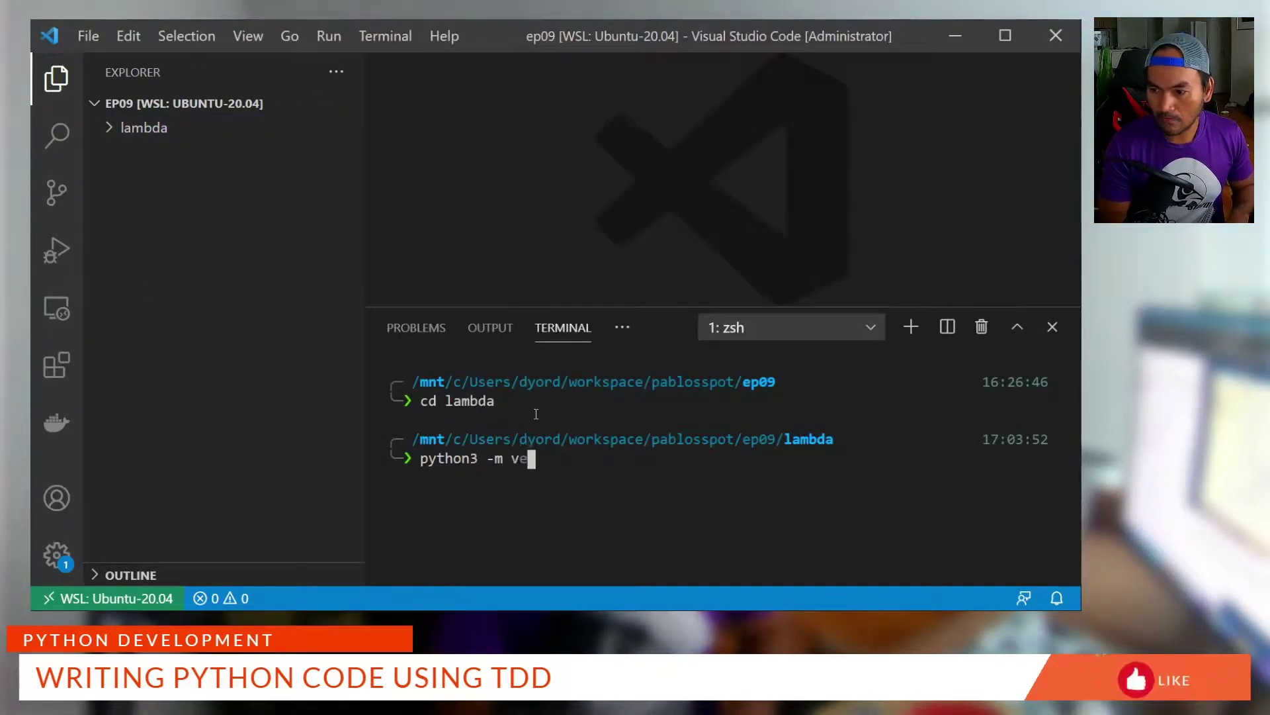
{"action": "type", "text": "nv dev"}
{"action": "key", "text": "Return"}
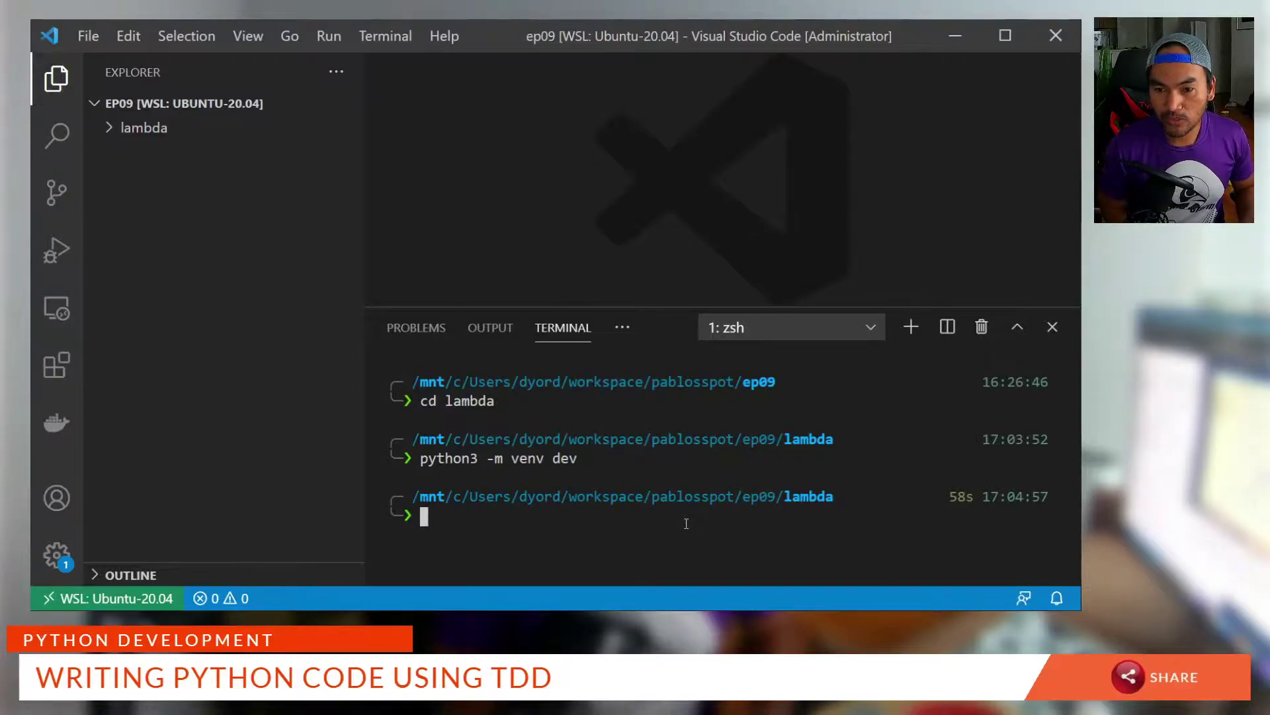
{"action": "type", "text": "source dev/bin/activat"}
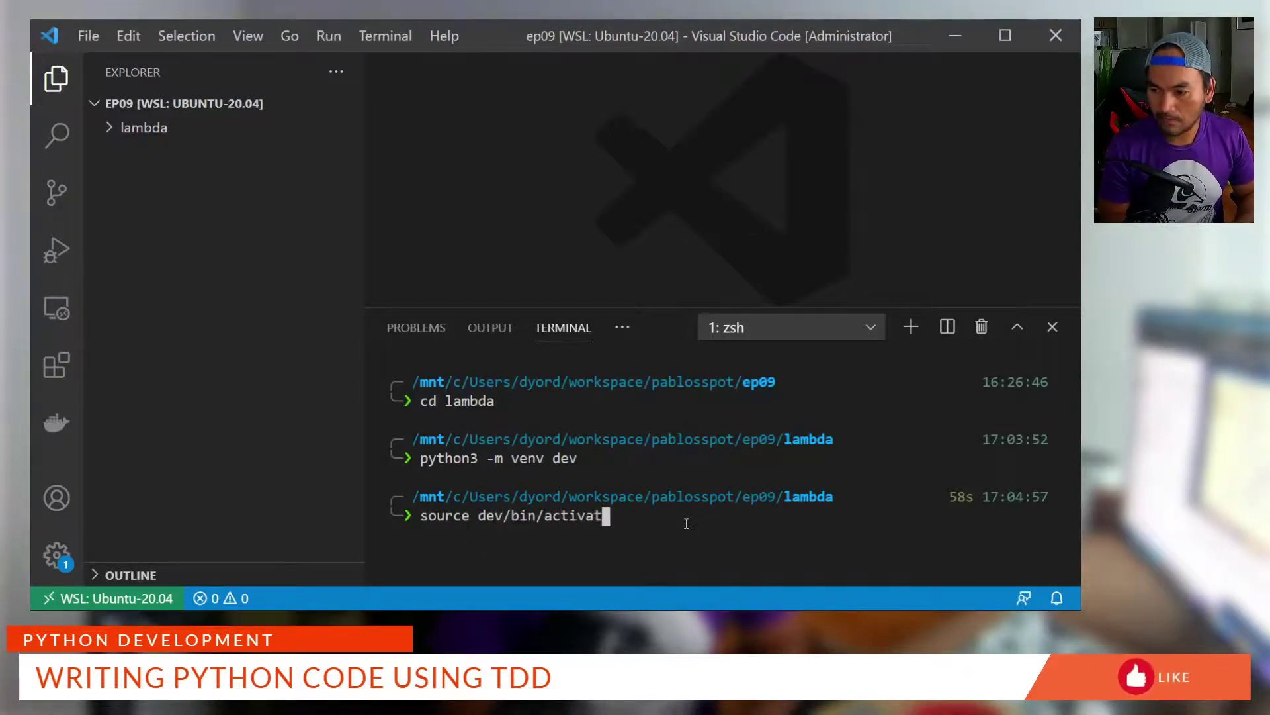
{"action": "type", "text": "e"}
{"action": "key", "text": "Return"}
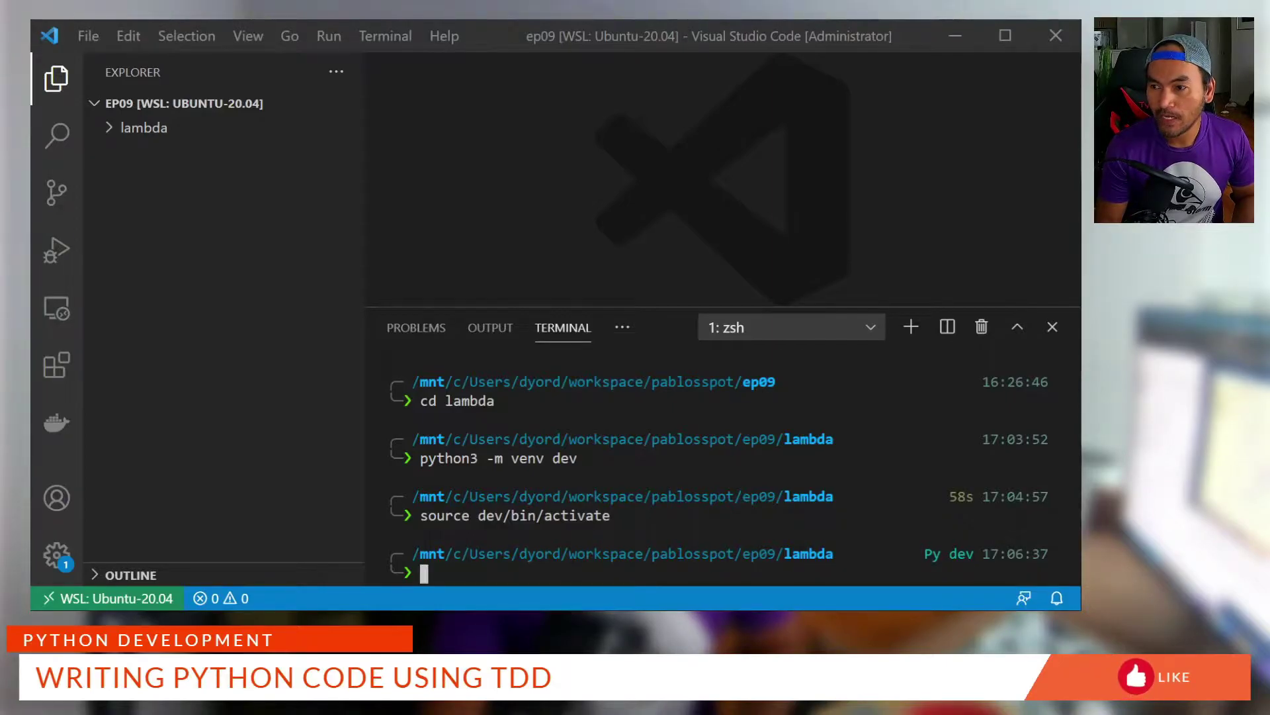
Step: Create requirements.txt and requirements-test.txt inside the lambda folder
{"action": "left_click", "coordinate": [145, 127]}
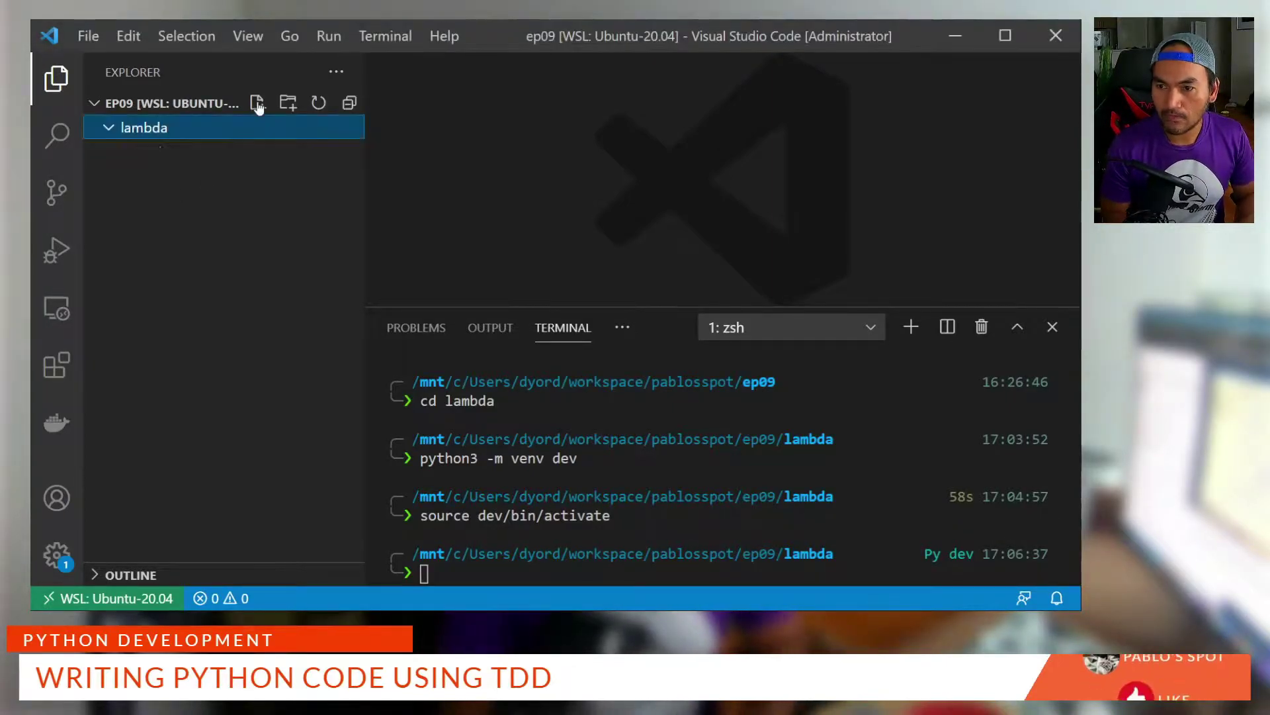
{"action": "left_click", "coordinate": [258, 104]}
{"action": "type", "text": "requirements.txt"}
{"action": "key", "text": "Return"}
{"action": "left_click", "coordinate": [257, 104]}
{"action": "type", "text": "requirements-test.txt"}
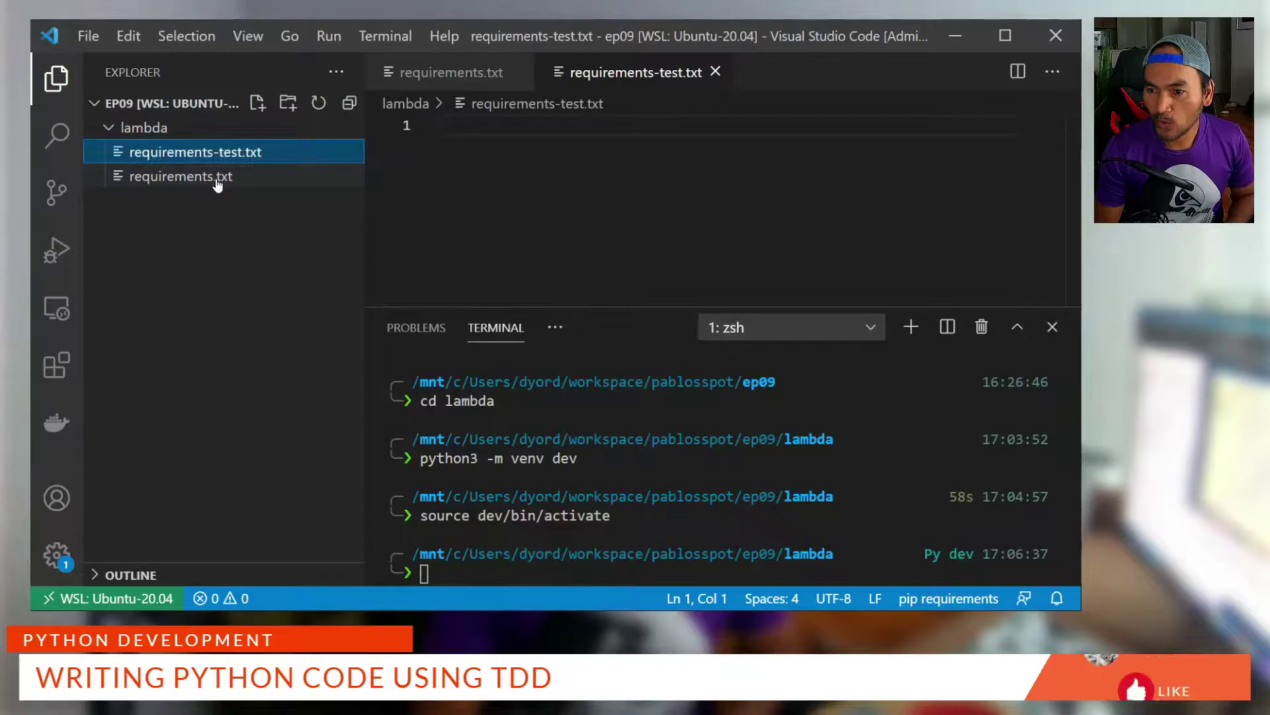
{"action": "left_click", "coordinate": [219, 176]}
Step: List boto3 and moto, pytest, pyyaml in the two files, then pip install both
{"action": "left_click", "coordinate": [502, 161]}
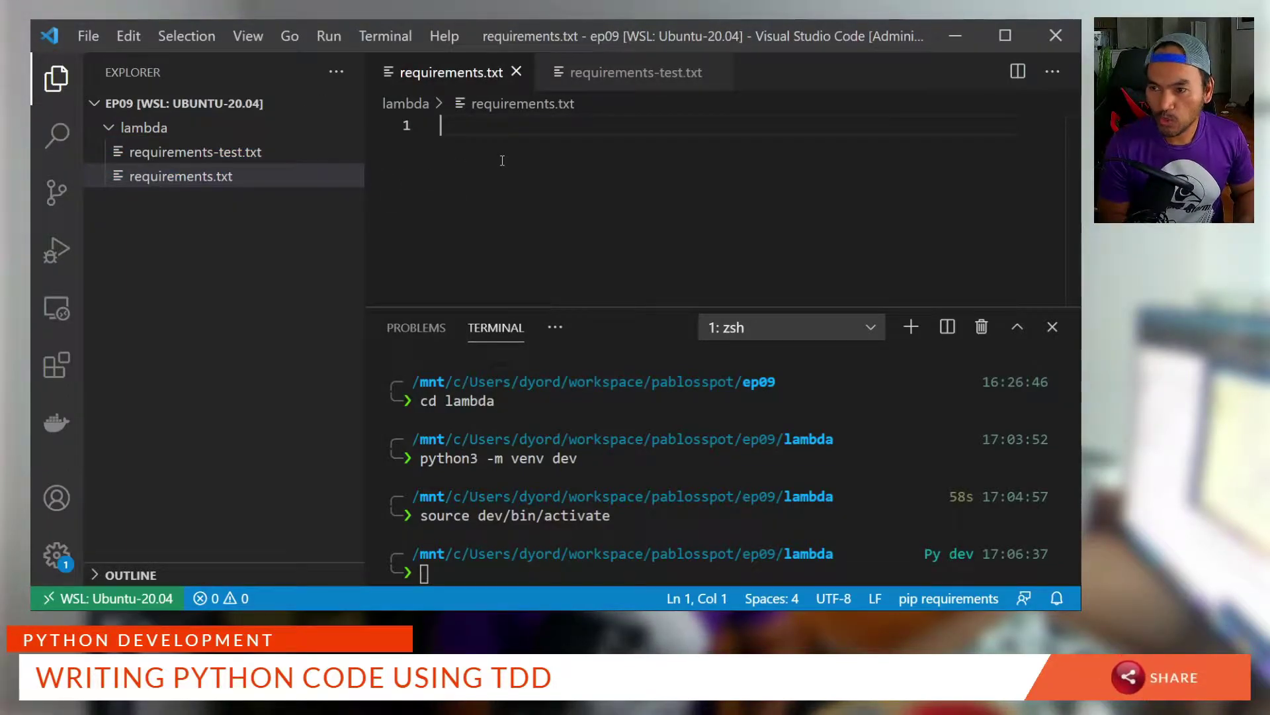
{"action": "type", "text": "boto3"}
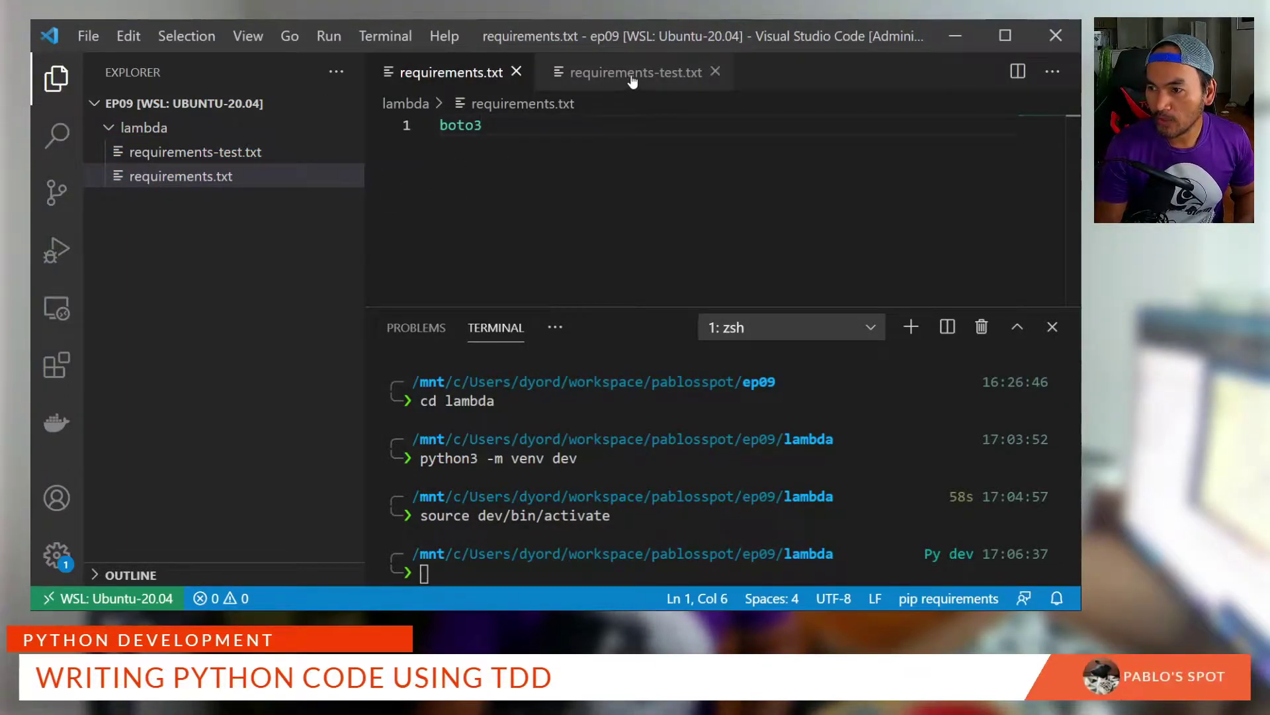
{"action": "left_click", "coordinate": [631, 73]}
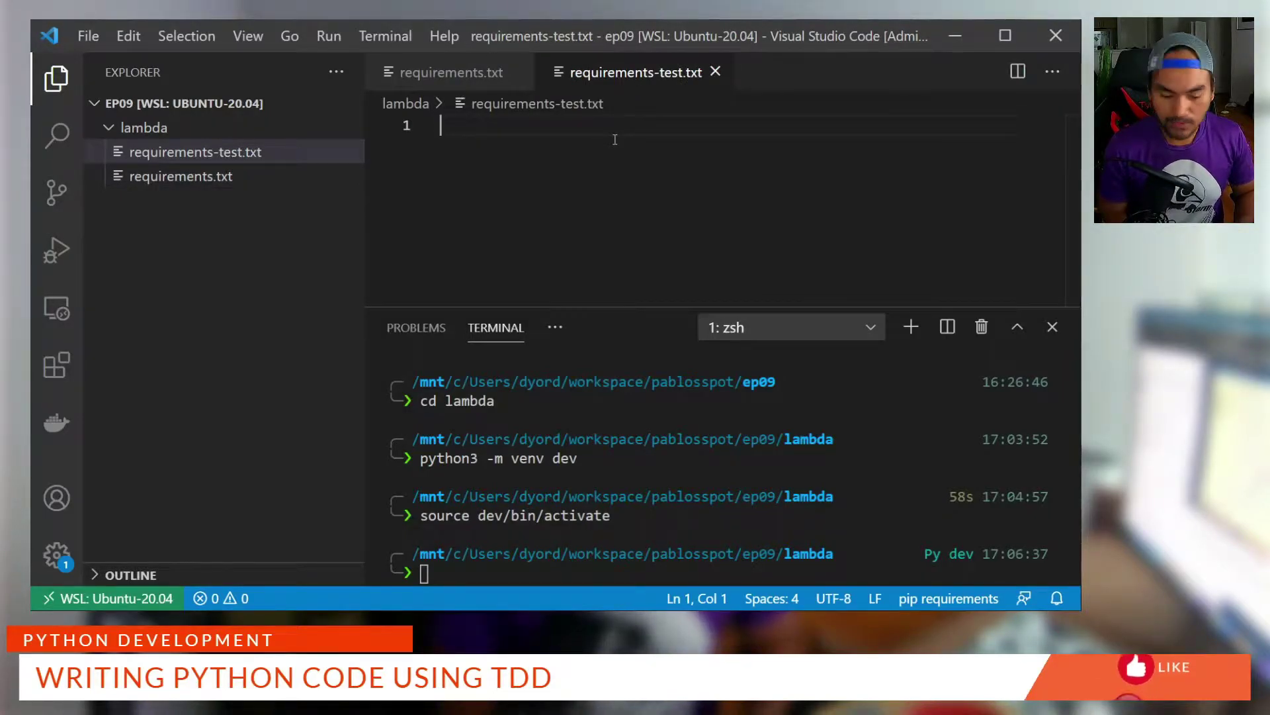
{"action": "type", "text": "moto"}
{"action": "key", "text": "Return"}
{"action": "type", "text": "pytest"}
{"action": "key", "text": "Return"}
{"action": "type", "text": "pyyaml"}
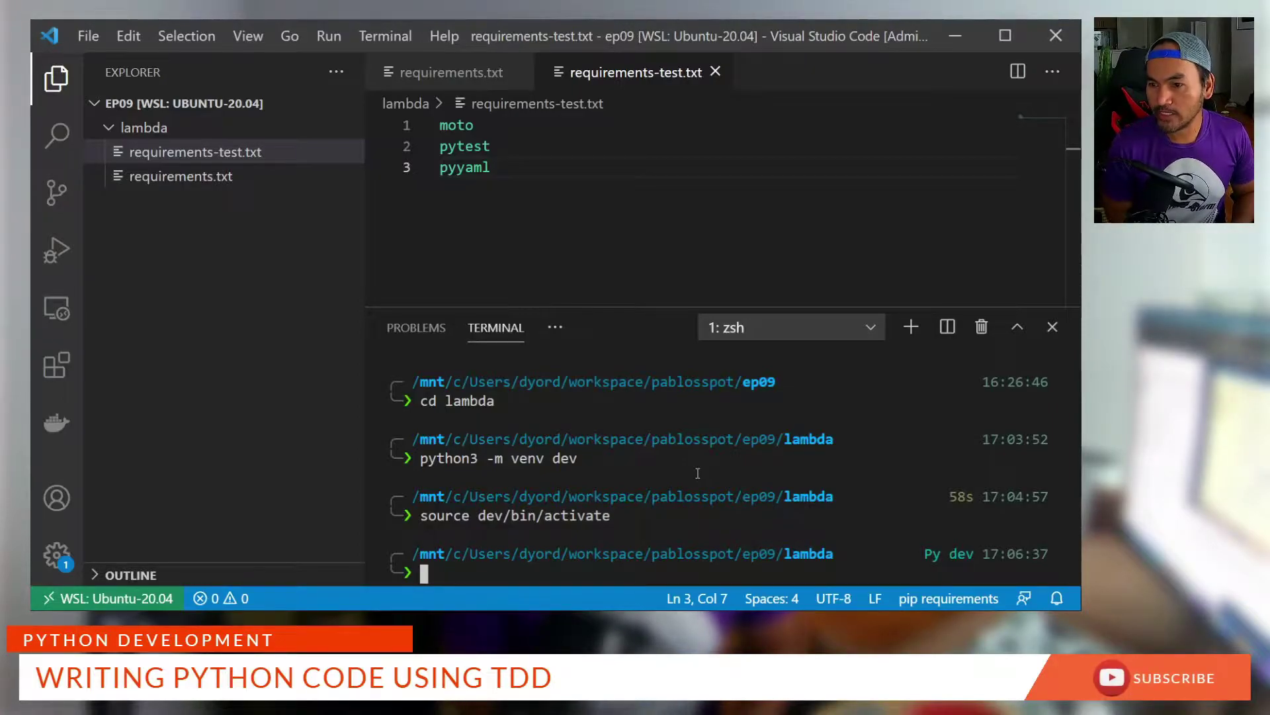
{"action": "type", "text": "pip install -r requirements"}
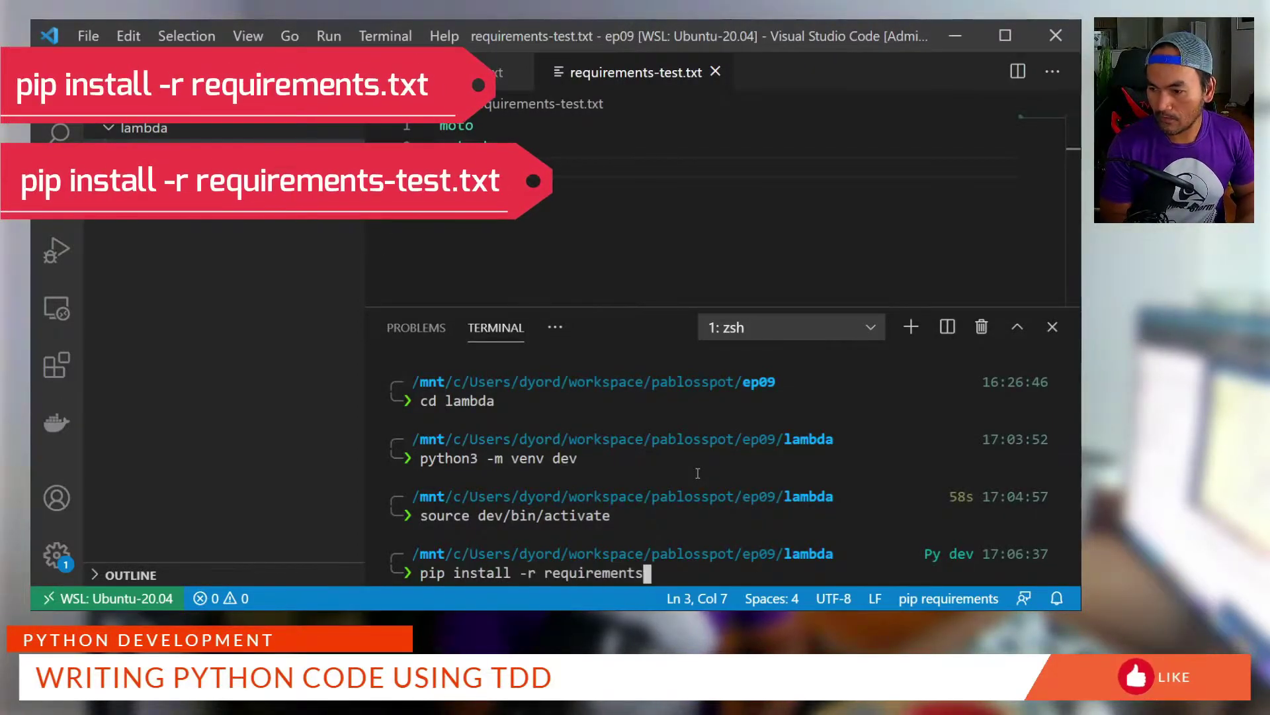
{"action": "type", "text": ".txt"}
{"action": "key", "text": "Return"}
{"action": "type", "text": "pip insta"}
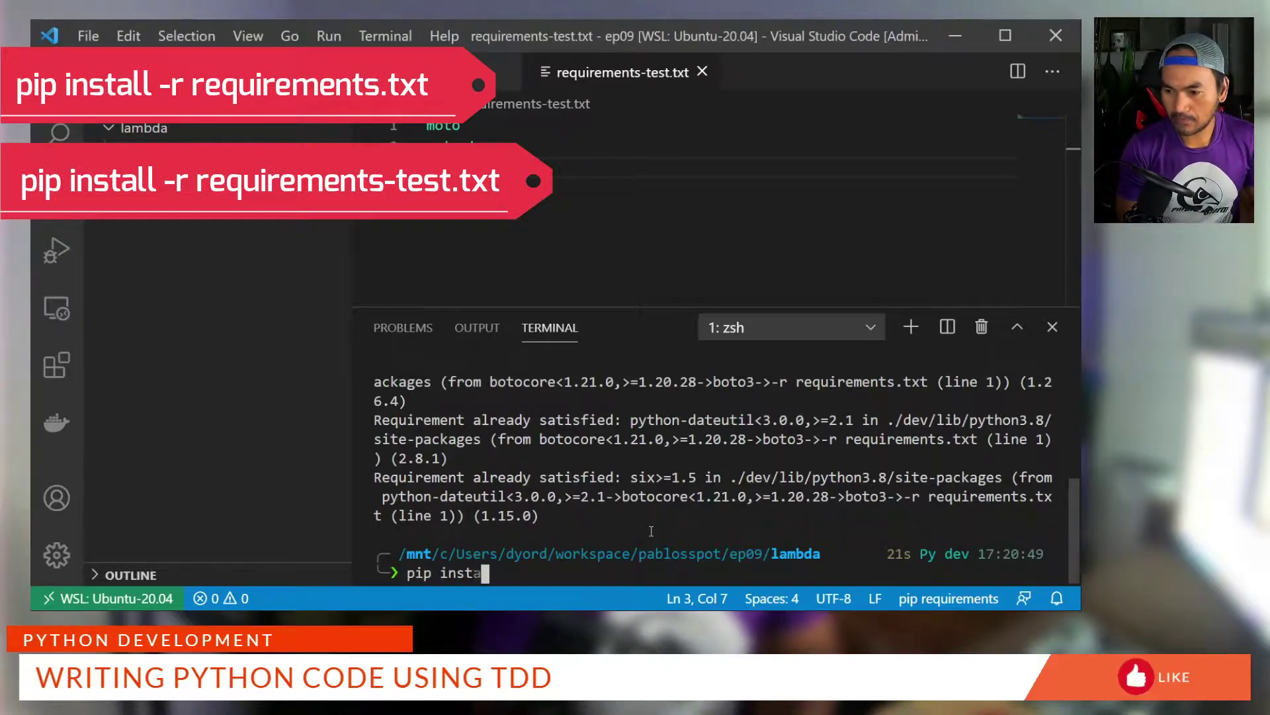
{"action": "type", "text": "ll -r requirements"}
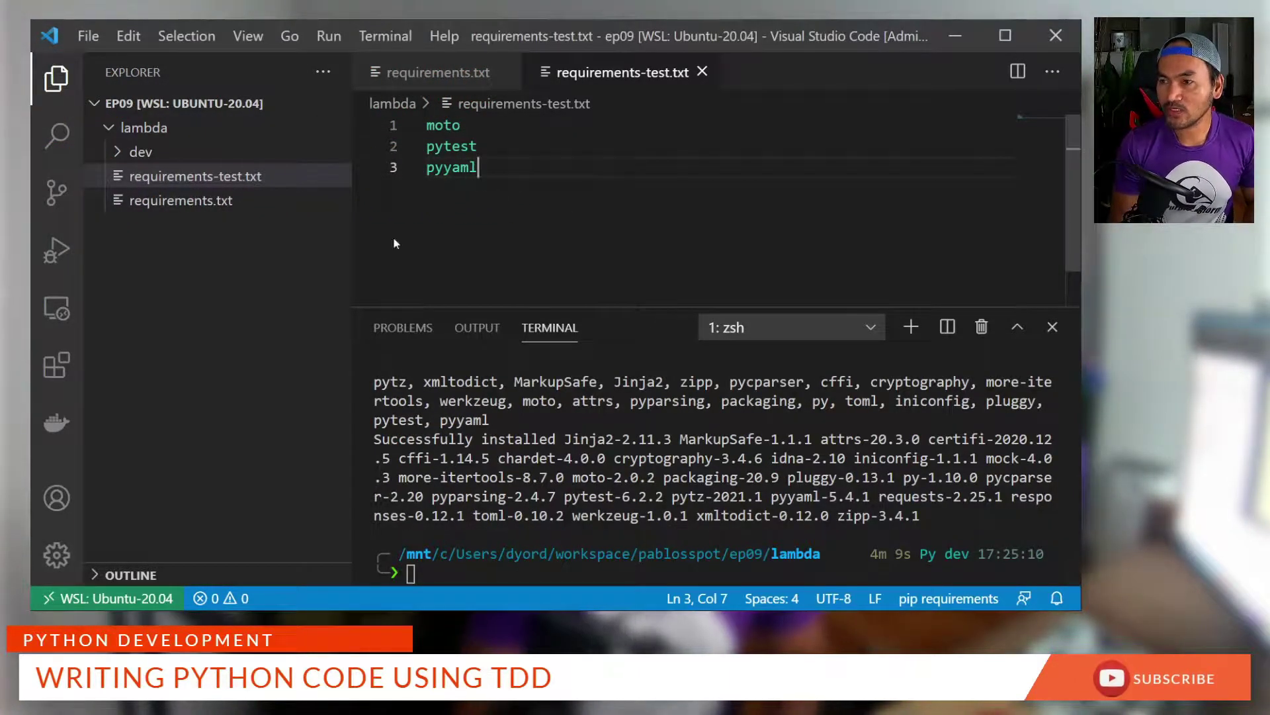
{"action": "mouse_move", "coordinate": [164, 102]}
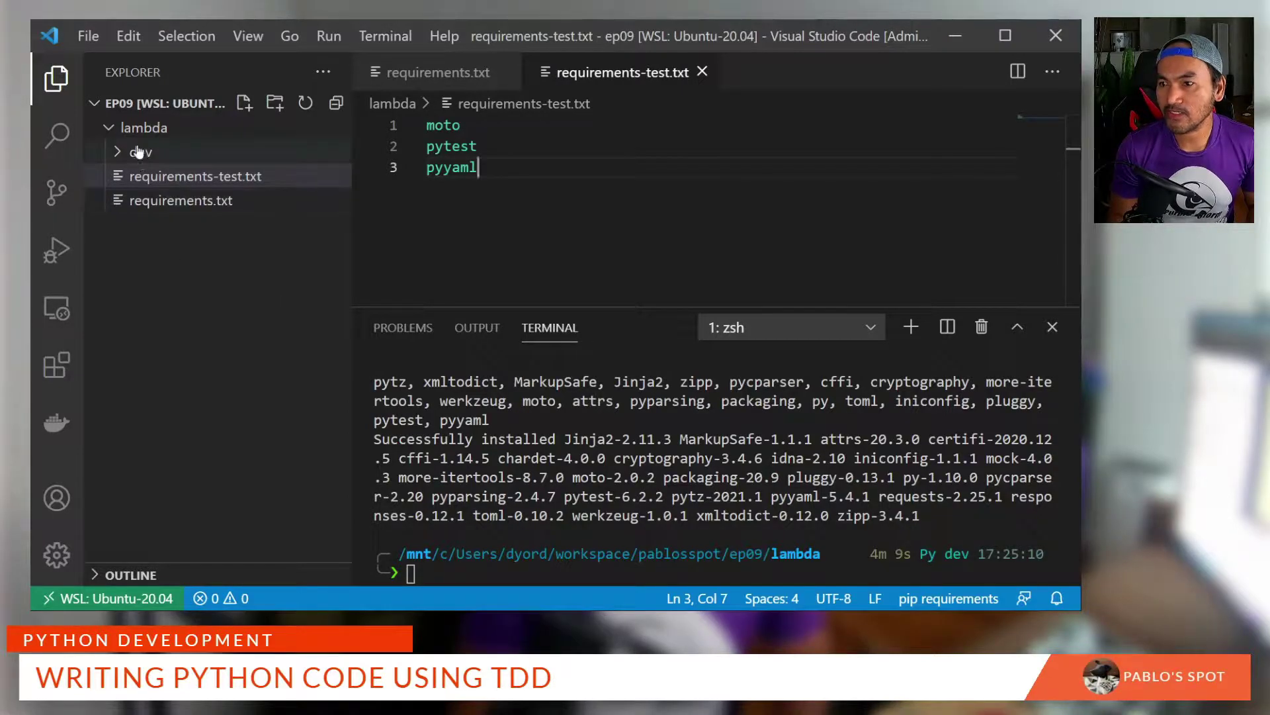
Step: Create app/test.py with imports, a test class and a main guard, and save it
{"action": "left_click", "coordinate": [145, 127]}
{"action": "type", "text": "app"}
{"action": "key", "text": "Return"}
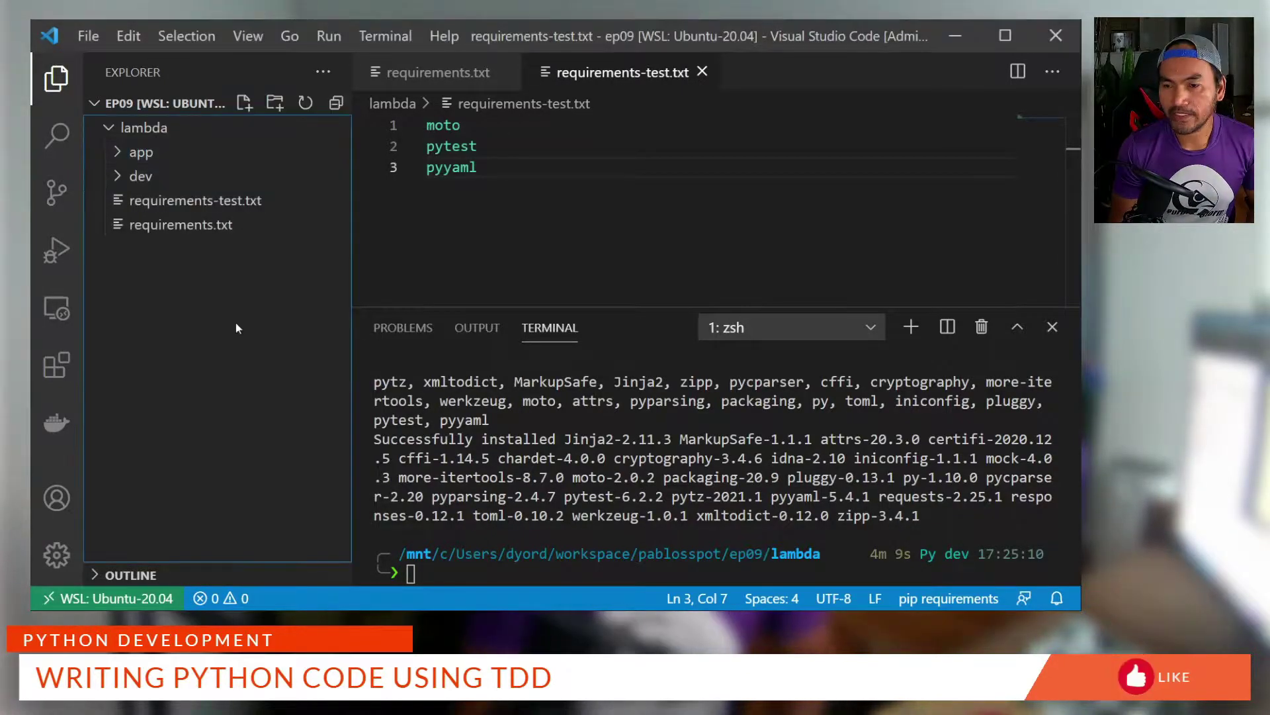
{"action": "left_click", "coordinate": [115, 156]}
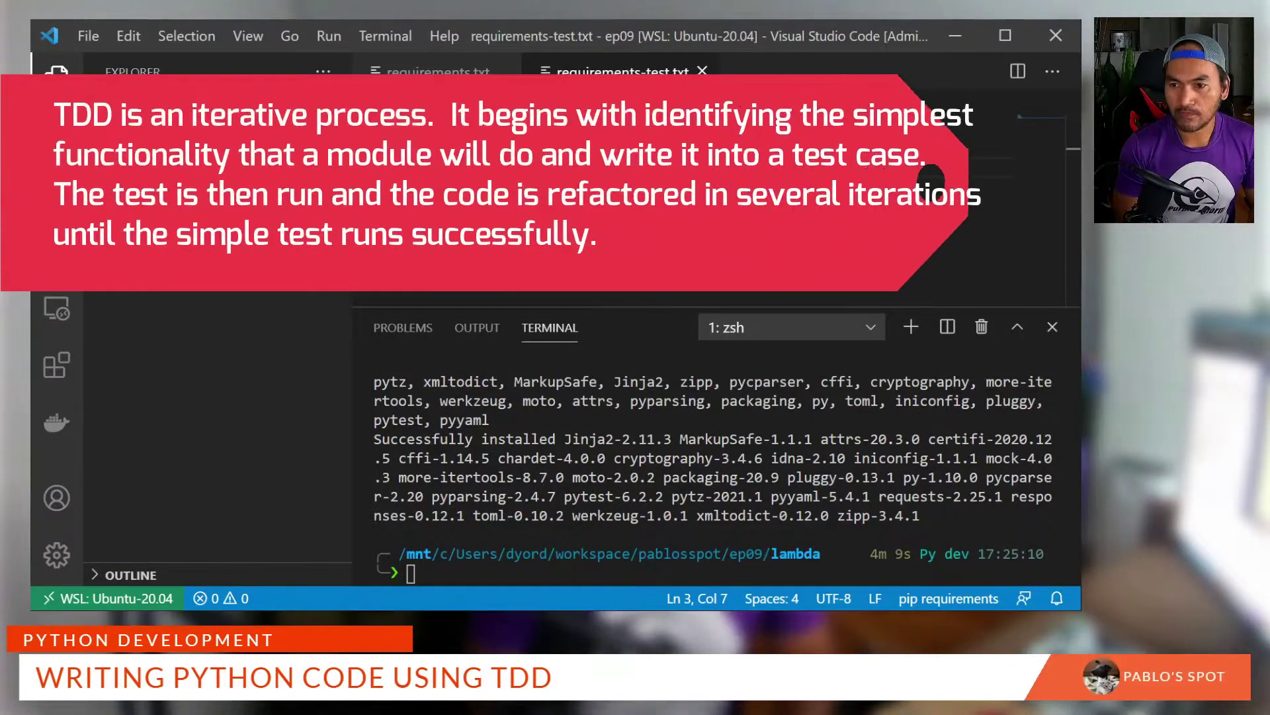
{"action": "key", "text": "Return"}
{"action": "type", "text": "import boto3"}
{"action": "key", "text": "Return"}
{"action": "key", "text": "Return"}
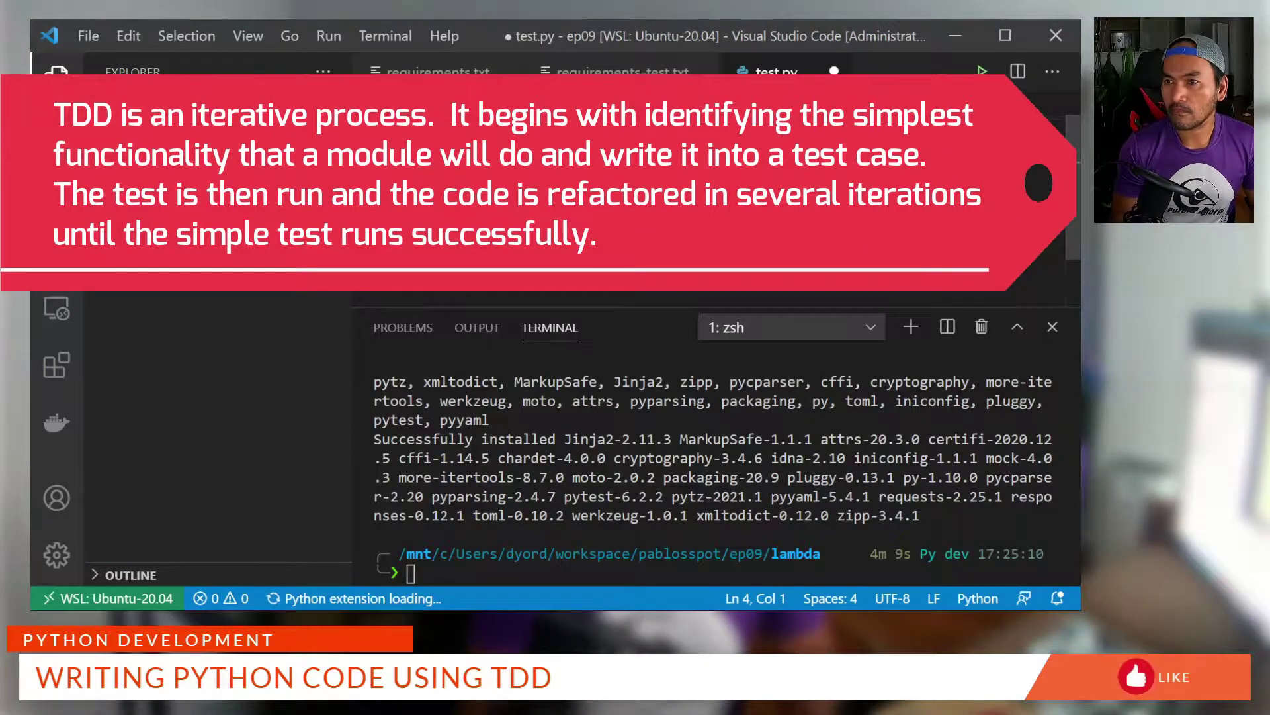
{"action": "type", "text": "def t"}
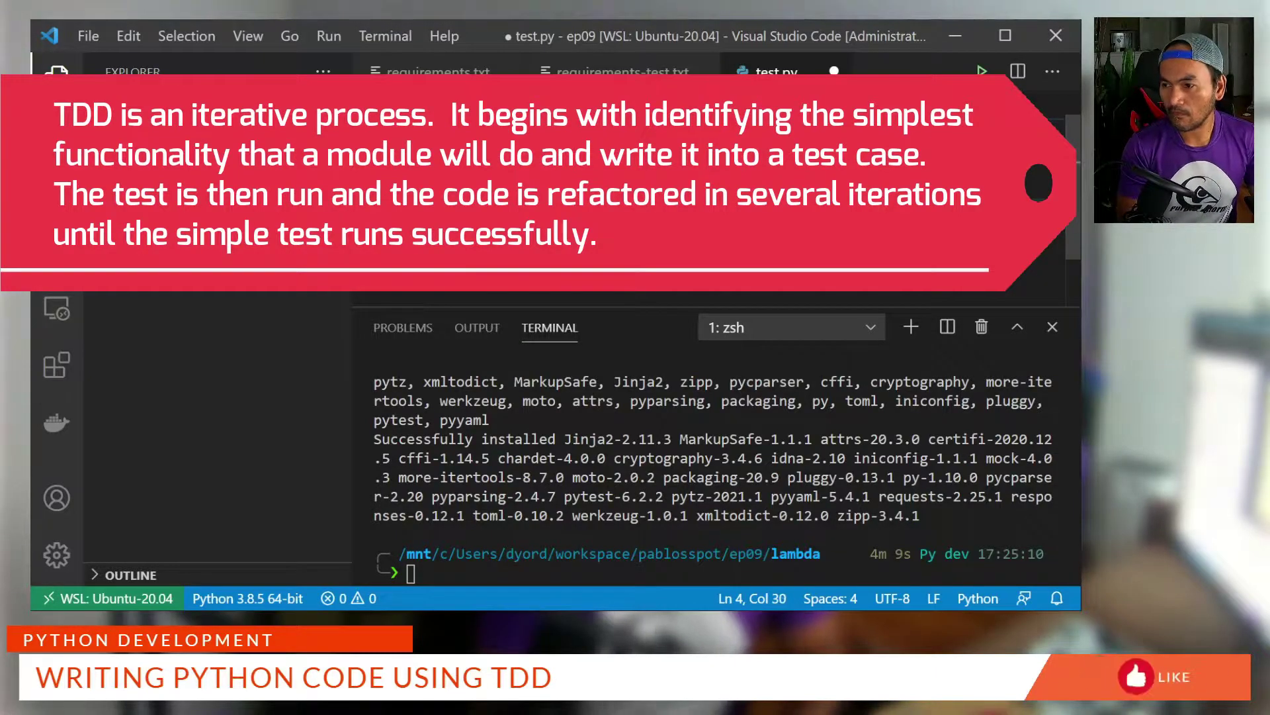
{"action": "type", "text": " TestLambdaHandler(unittest.TestCase):"}
{"action": "key", "text": "Return"}
{"action": "key", "text": "Return"}
{"action": "key", "text": "Return"}
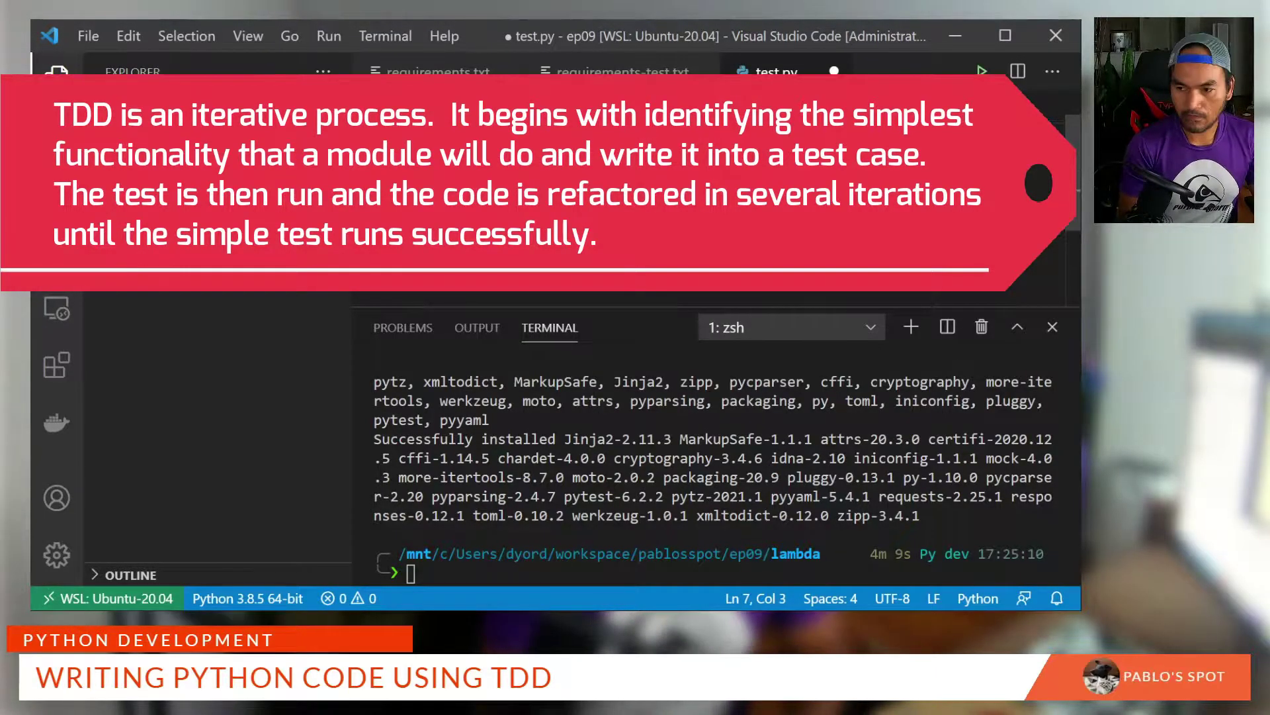
{"action": "type", "text": "def test== '__main__':"}
{"action": "key", "text": "Return"}
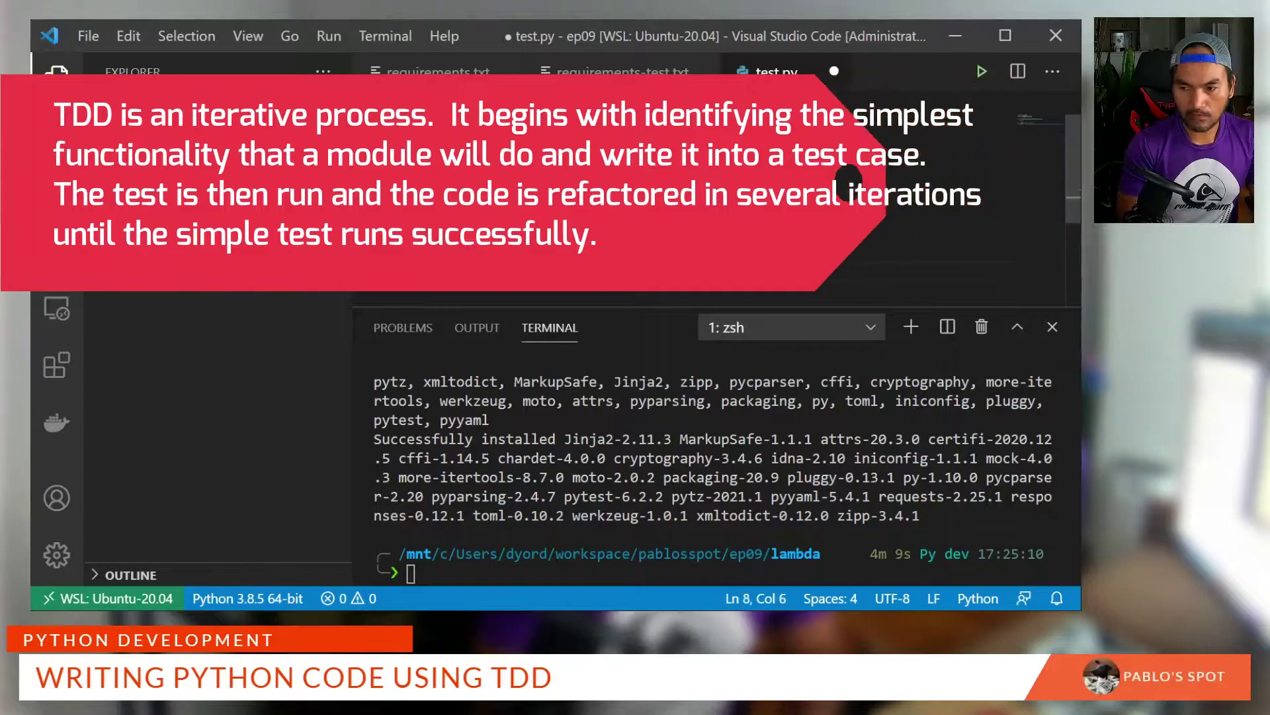
{"action": "type", "text": "unittest.main()"}
{"action": "key", "text": "ctrl+s"}
Step: Replace pass with test_init asserting the param_access and param_secret paths, and save
{"action": "left_click", "coordinate": [551, 211]}
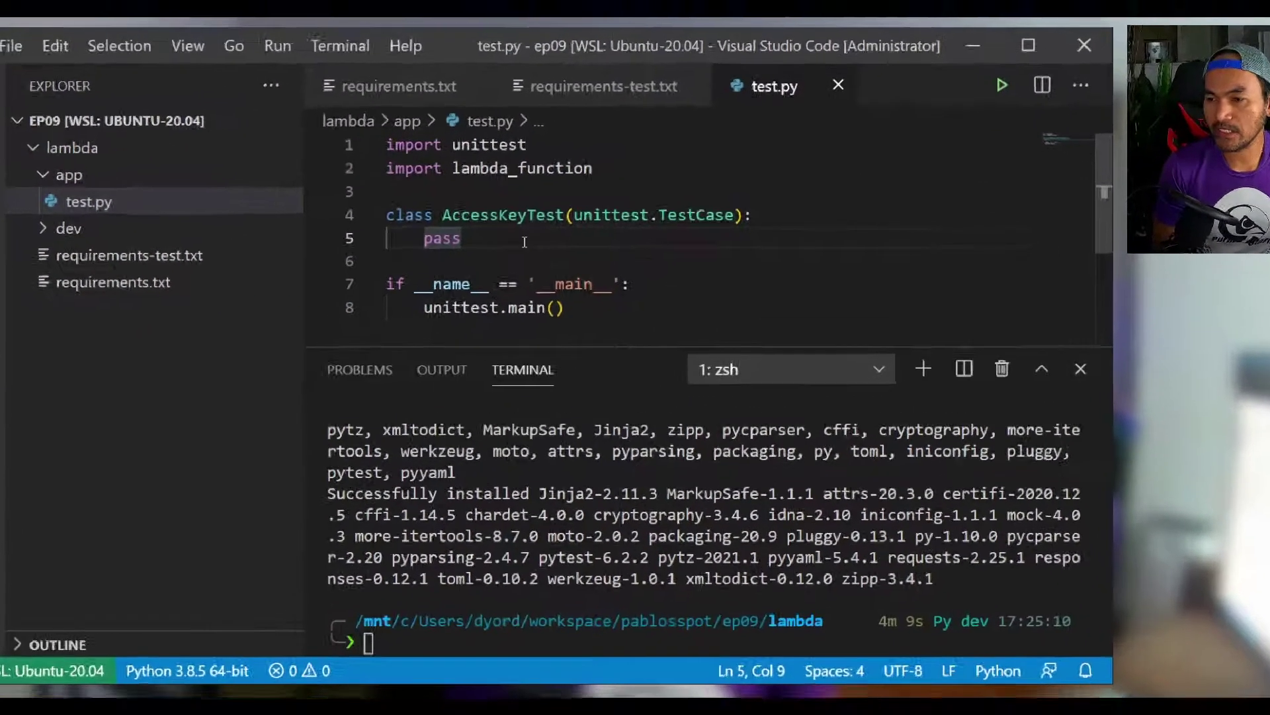
{"action": "key", "text": "BackSpace"}
{"action": "key", "text": "BackSpace"}
{"action": "key", "text": "BackSpace"}
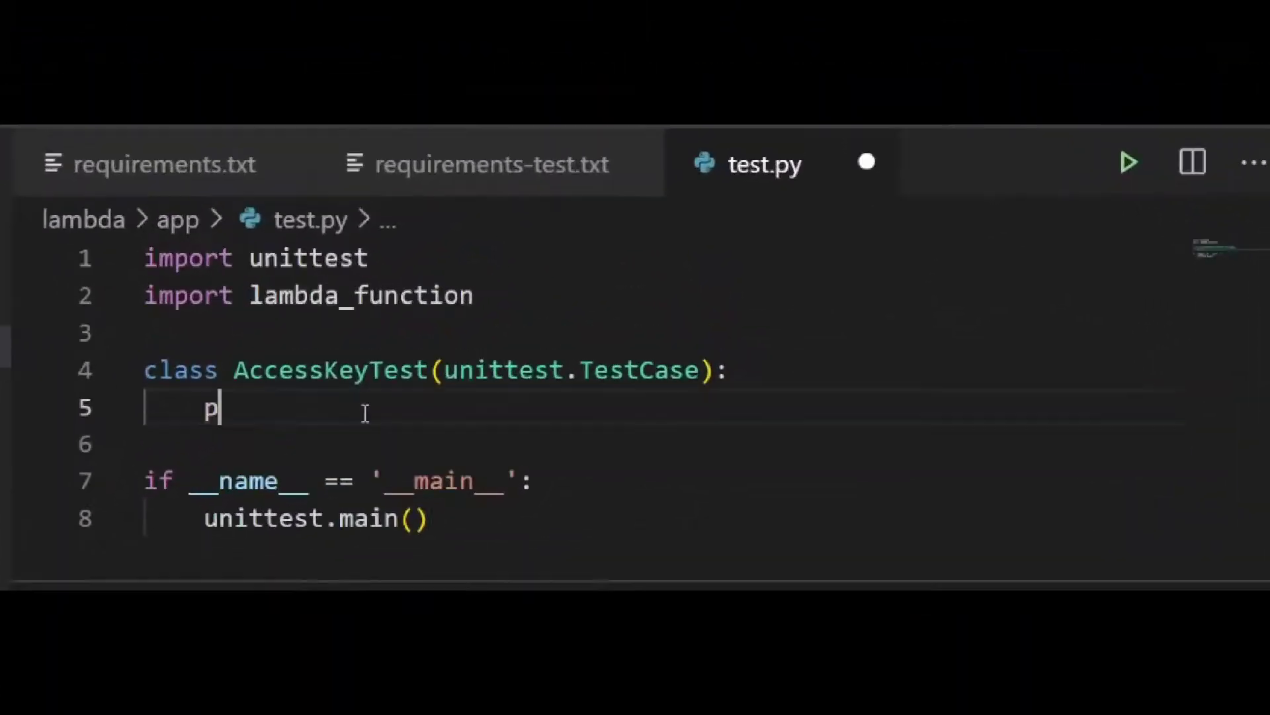
{"action": "key", "text": "BackSpace"}
{"action": "type", "text": "def test_init(self):"}
{"action": "key", "text": "Return"}
{"action": "type", "text": "a = Ac"}
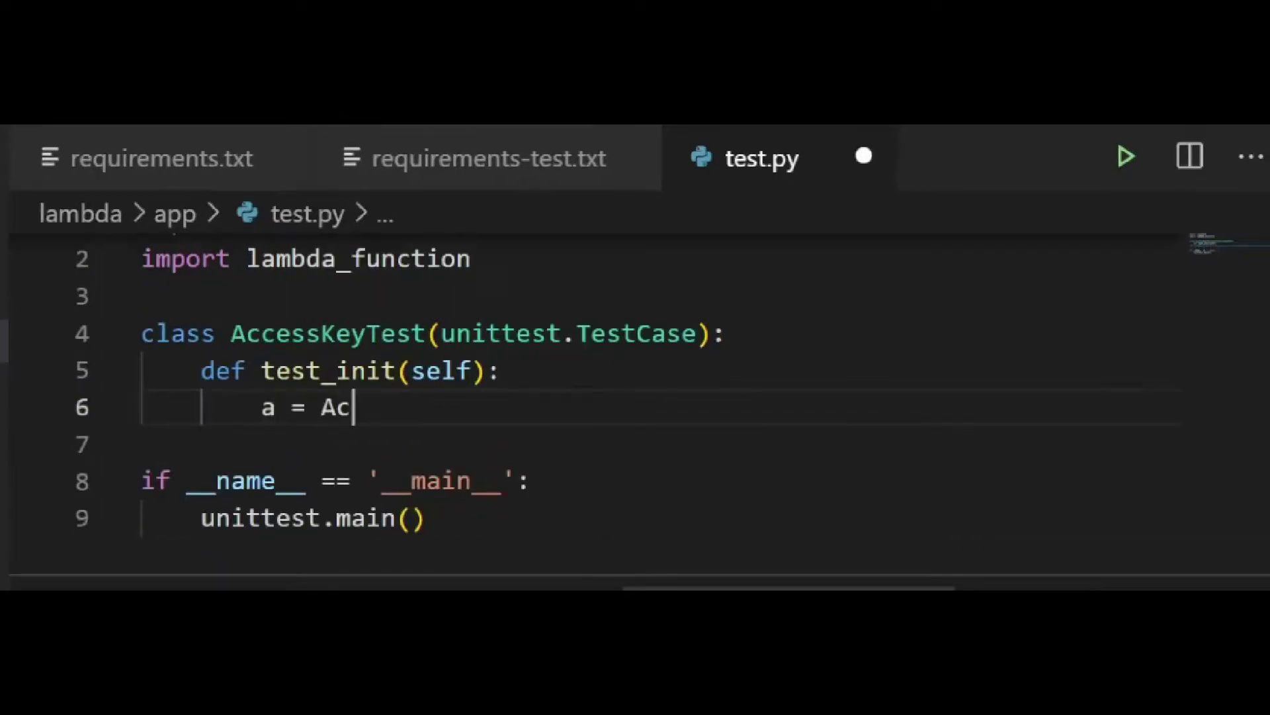
{"action": "type", "text": "cessKey('abc', 'us-east-1')"}
{"action": "key", "text": "Return"}
{"action": "type", "text": "self.assertEqual"}
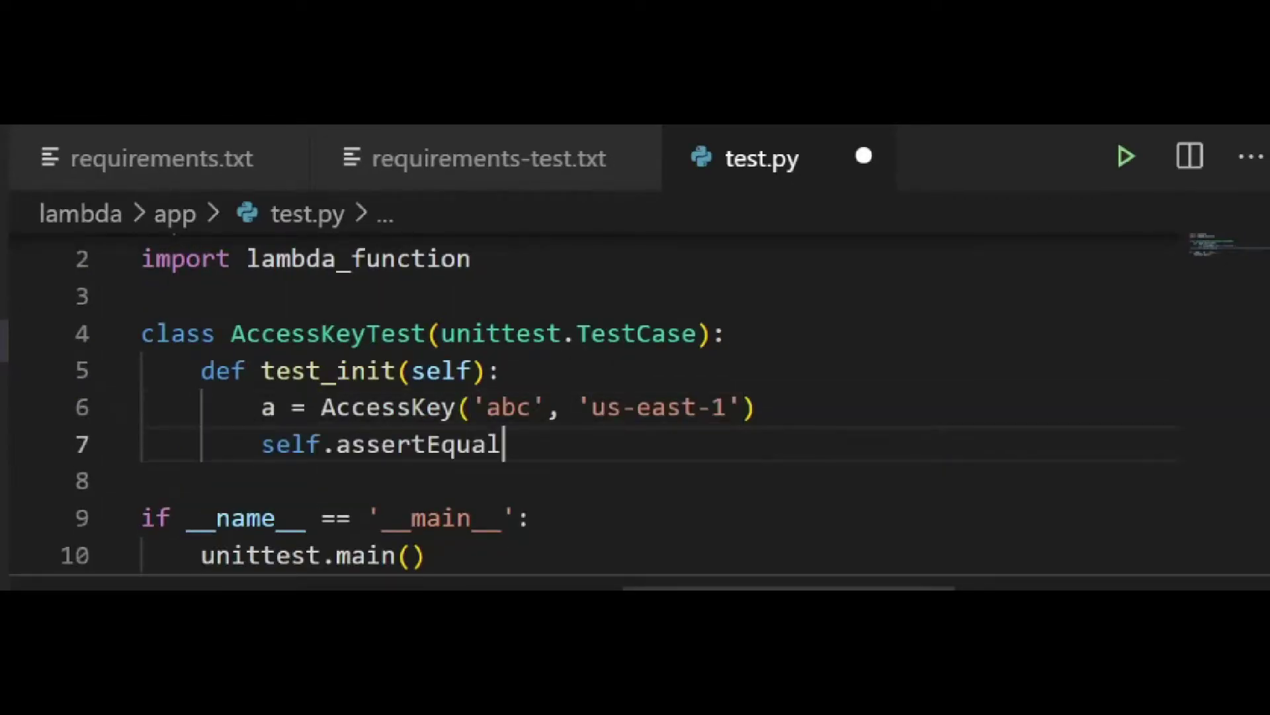
{"action": "type", "text": "(a.user, 'abc')"}
{"action": "key", "text": "Return"}
{"action": "type", "text": "tEqual(a.param_region,"}
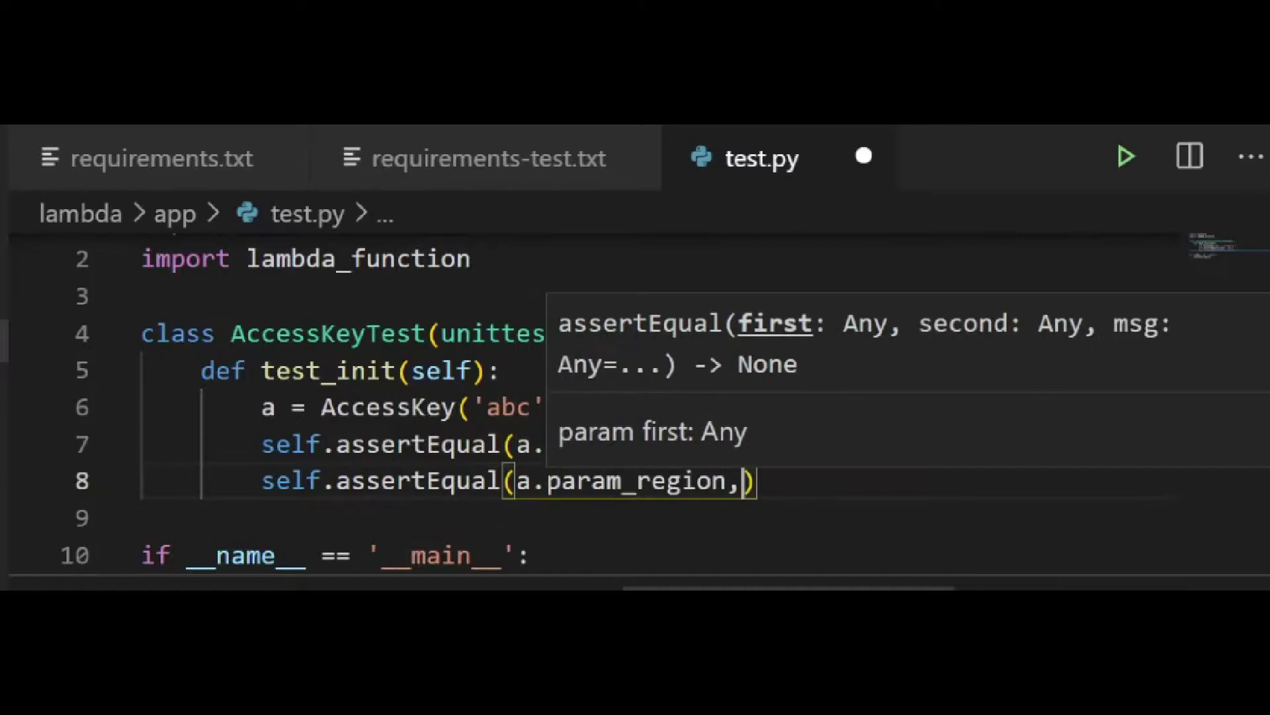
{"action": "type", "text": " 'us-east-1')"}
{"action": "key", "text": "Return"}
{"action": "type", "text": "self.assertEqual(a.param_access, '/abc/ACCESS_KEY_ID')"}
{"action": "key", "text": "Return"}
{"action": "type", "text": "self"}
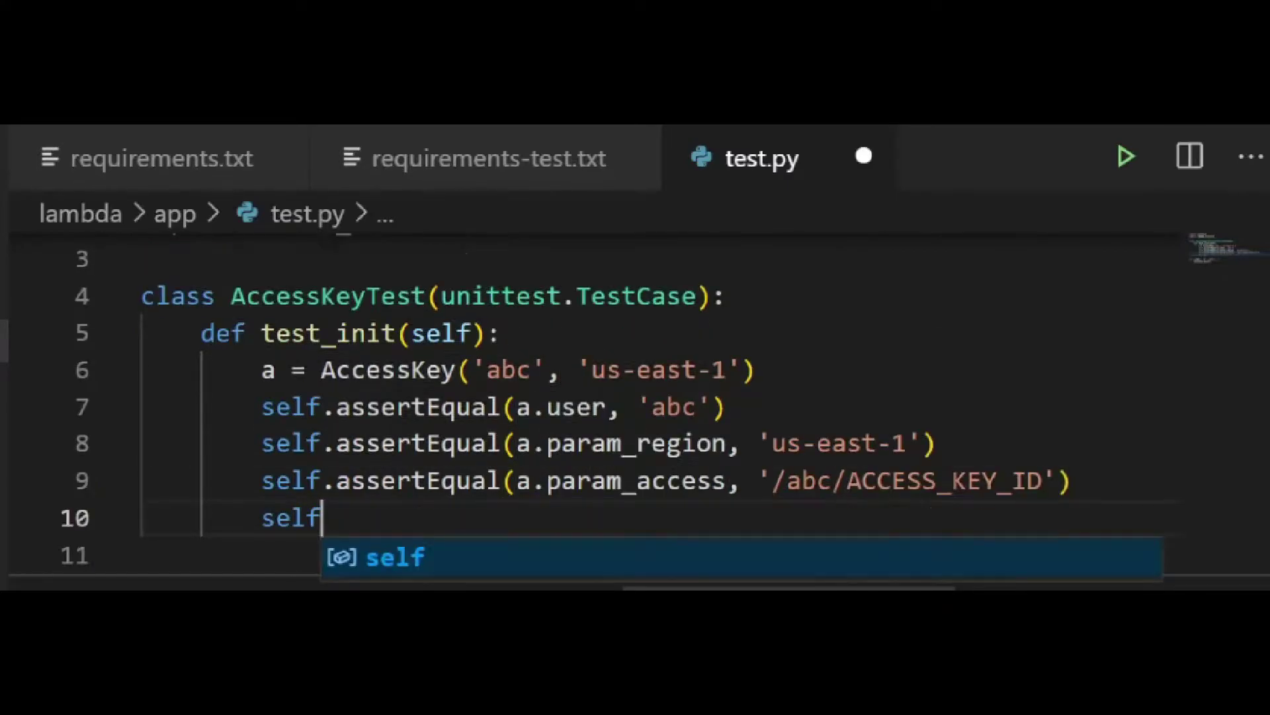
{"action": "type", "text": ".assertEqual(a.param_secret,"}
{"action": "key", "text": "ctrl+s"}
Step: Rename line 8's duplicated attribute to param_secret, save, and run python app/test.py
{"action": "key", "text": "ctrl+Tab"}
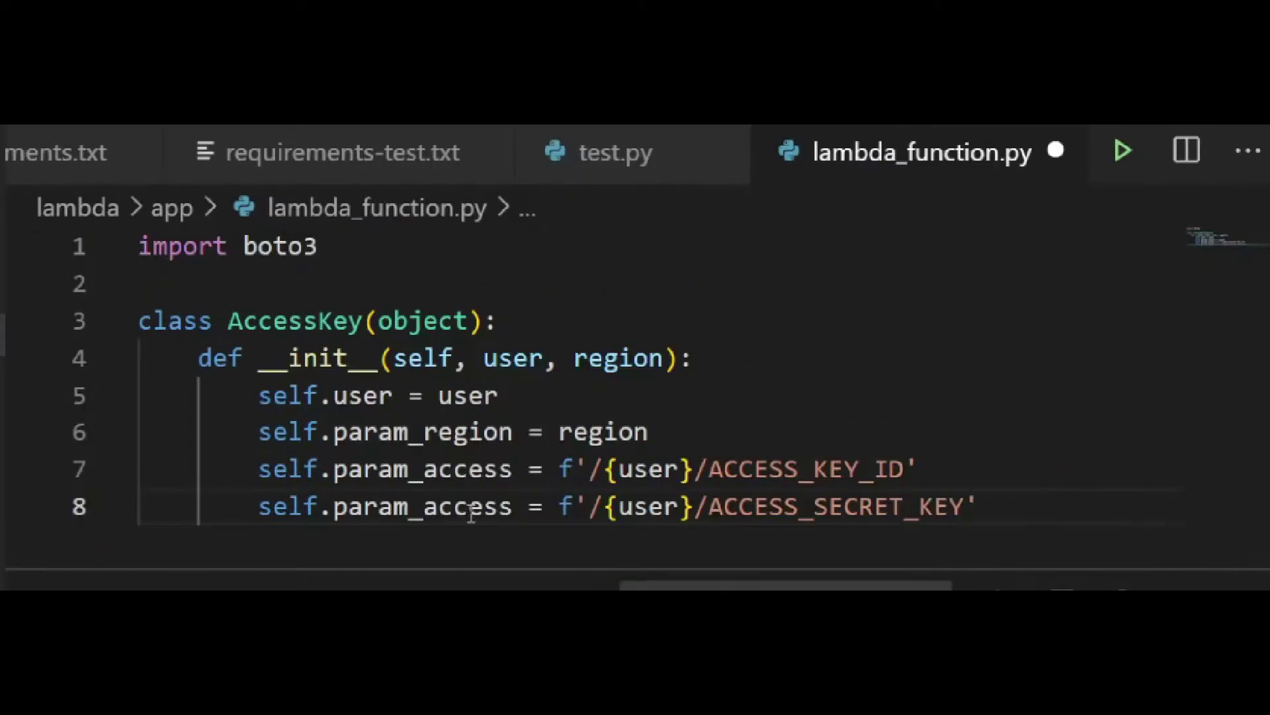
{"action": "double_click", "coordinate": [470, 512]}
{"action": "type", "text": "secret"}
{"action": "key", "text": "ctrl+s"}
{"action": "key", "text": "ctrl+grave"}
{"action": "key", "text": "ctrl+l"}
{"action": "key", "text": "Up"}
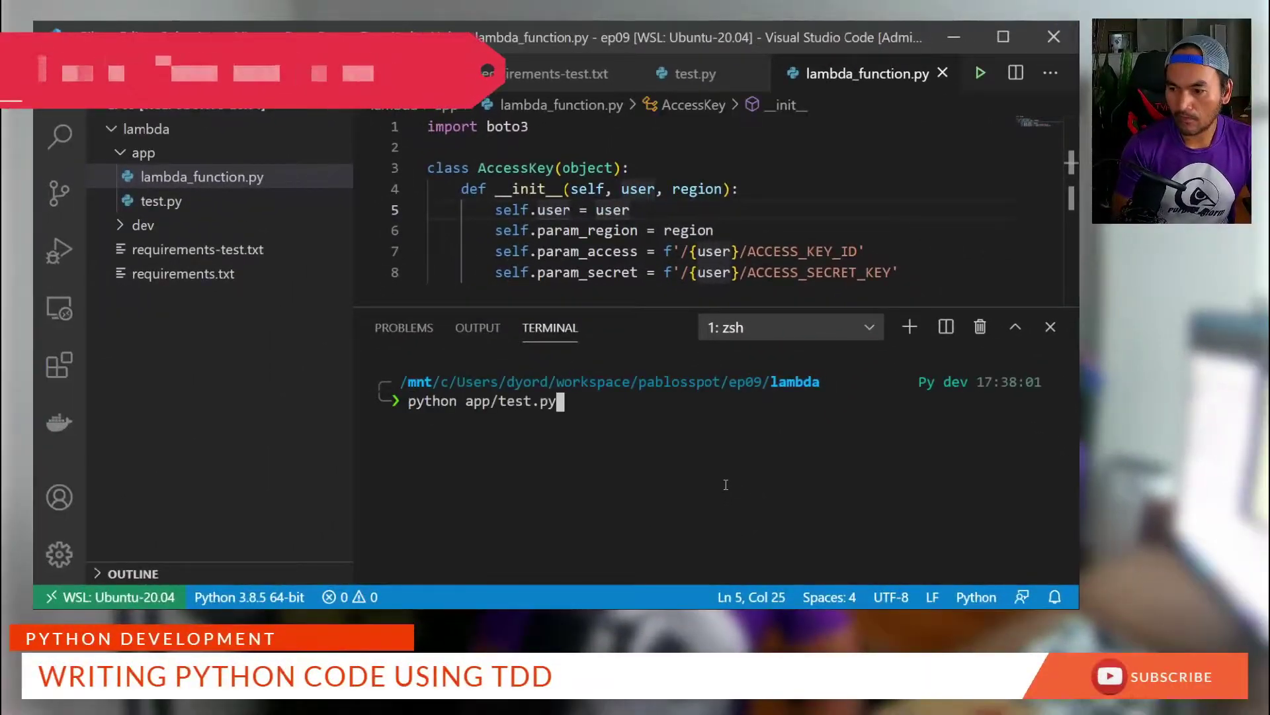
{"action": "key", "text": "Return"}
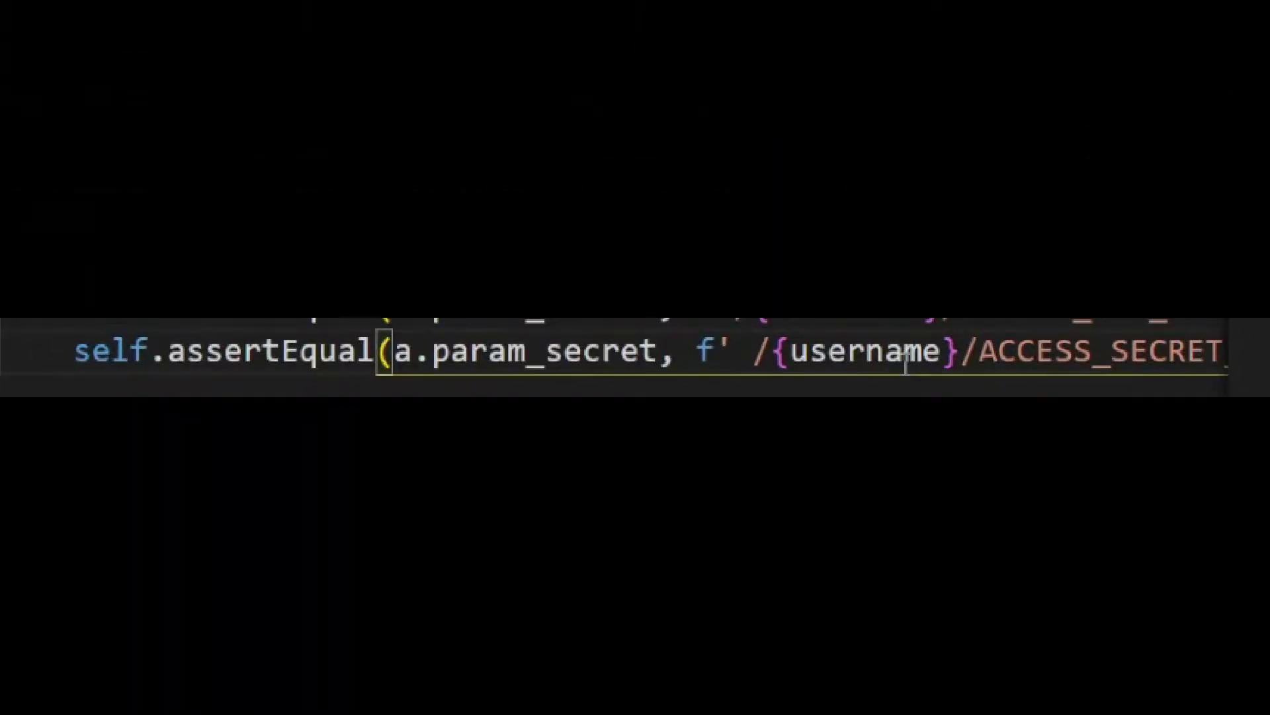
Step: Remove the stray space in test.py's expected secret path and rerun the passing test
{"action": "key", "text": "Delete"}
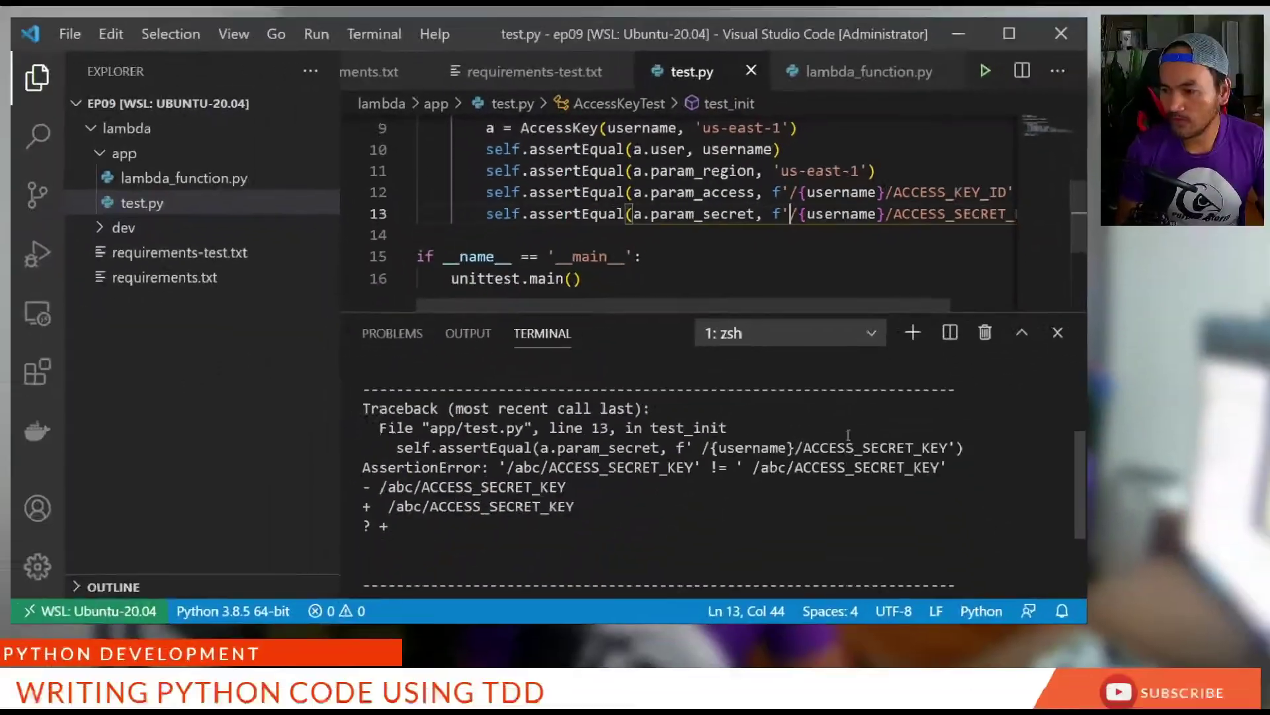
{"action": "key", "text": "ctrl+l"}
{"action": "key", "text": "Up"}
{"action": "key", "text": "Return"}
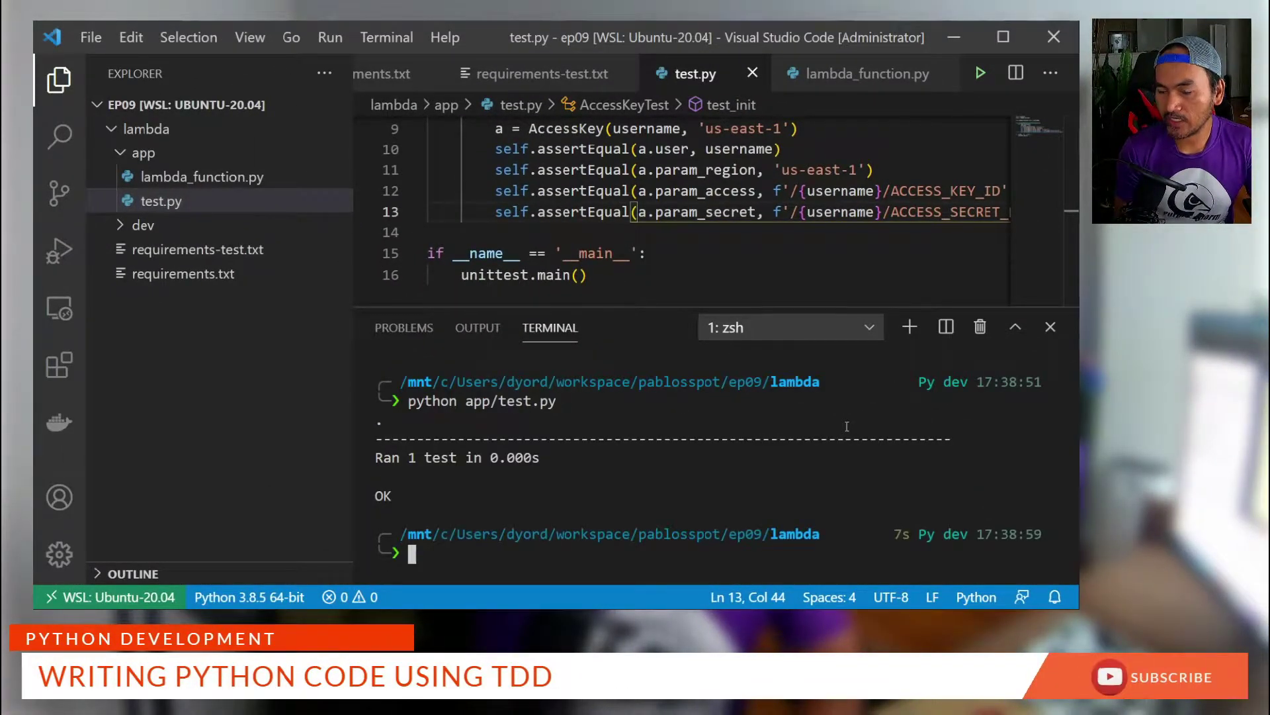
{"action": "key", "text": "alt+Tab"}
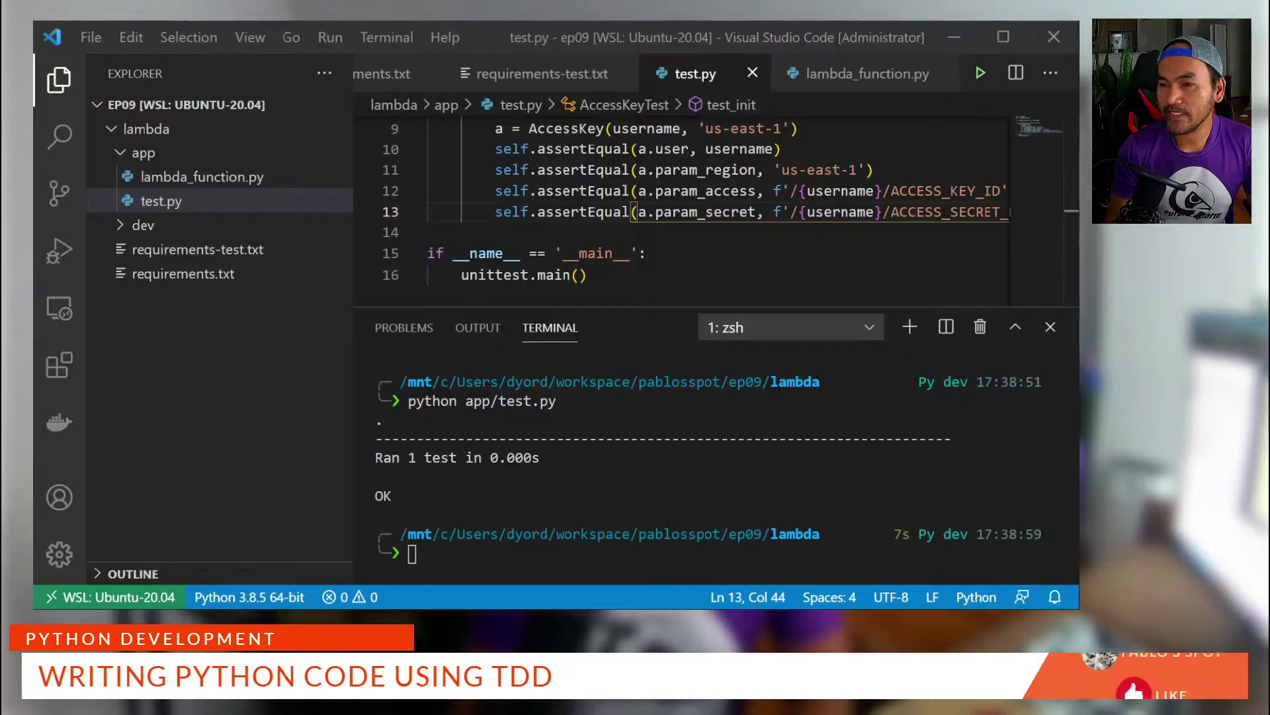
Step: Add test_custom_params constructing AccessKey('abc','us-east-1','/custom/access','/custom/secret')
{"action": "left_click", "coordinate": [572, 281]}
{"action": "key", "text": "Return"}
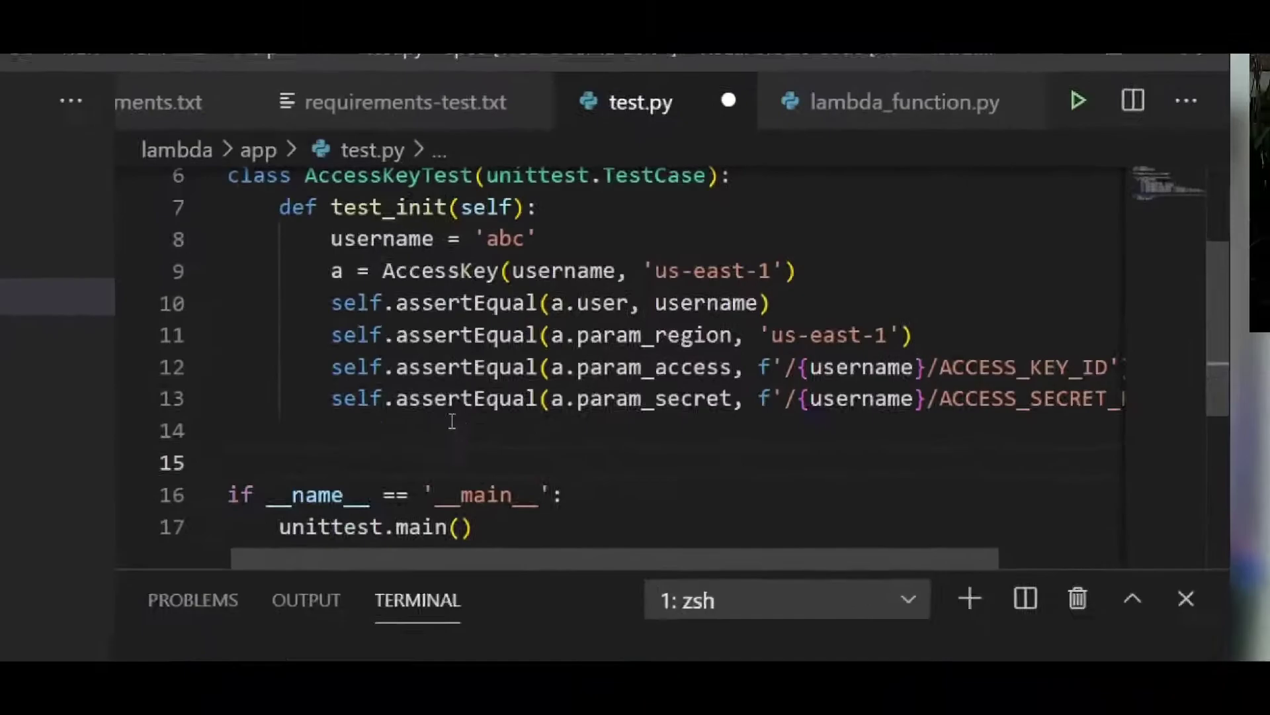
{"action": "type", "text": "def test_custom_params(self):"}
{"action": "key", "text": "Return"}
{"action": "type", "text": "a = AccessKey"}
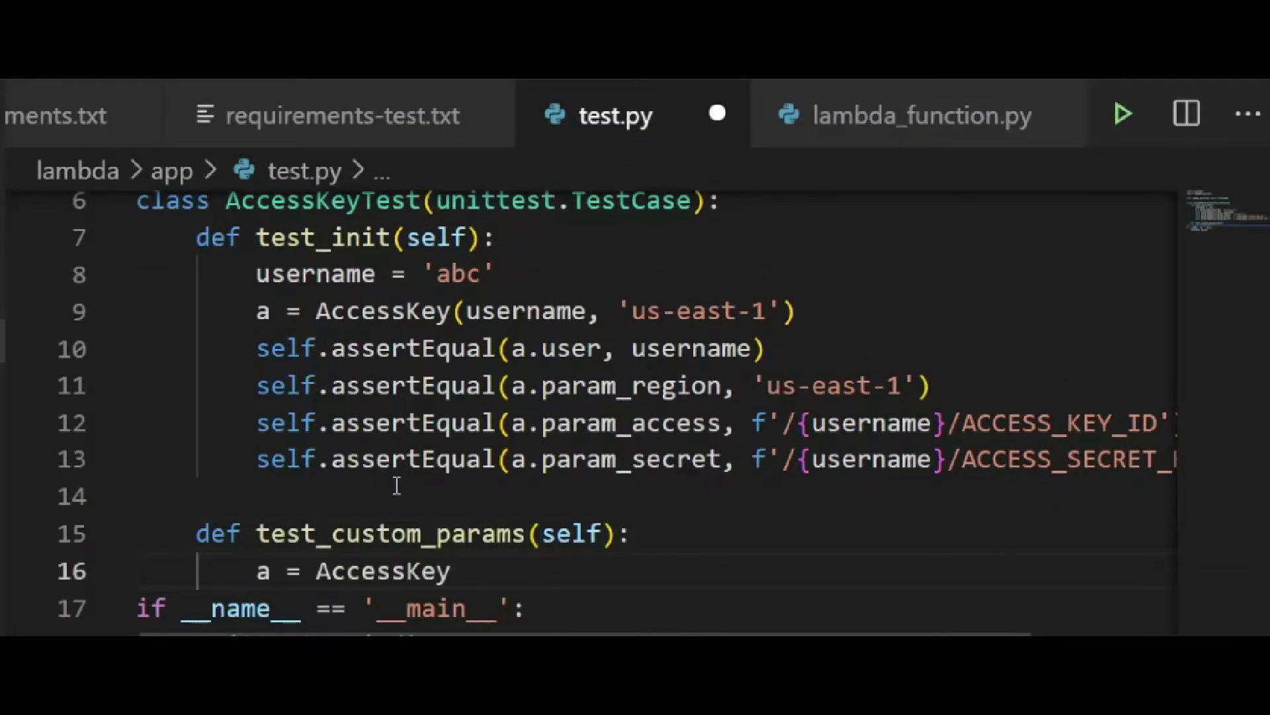
{"action": "type", "text": "('abc', 'us-east-1', "}
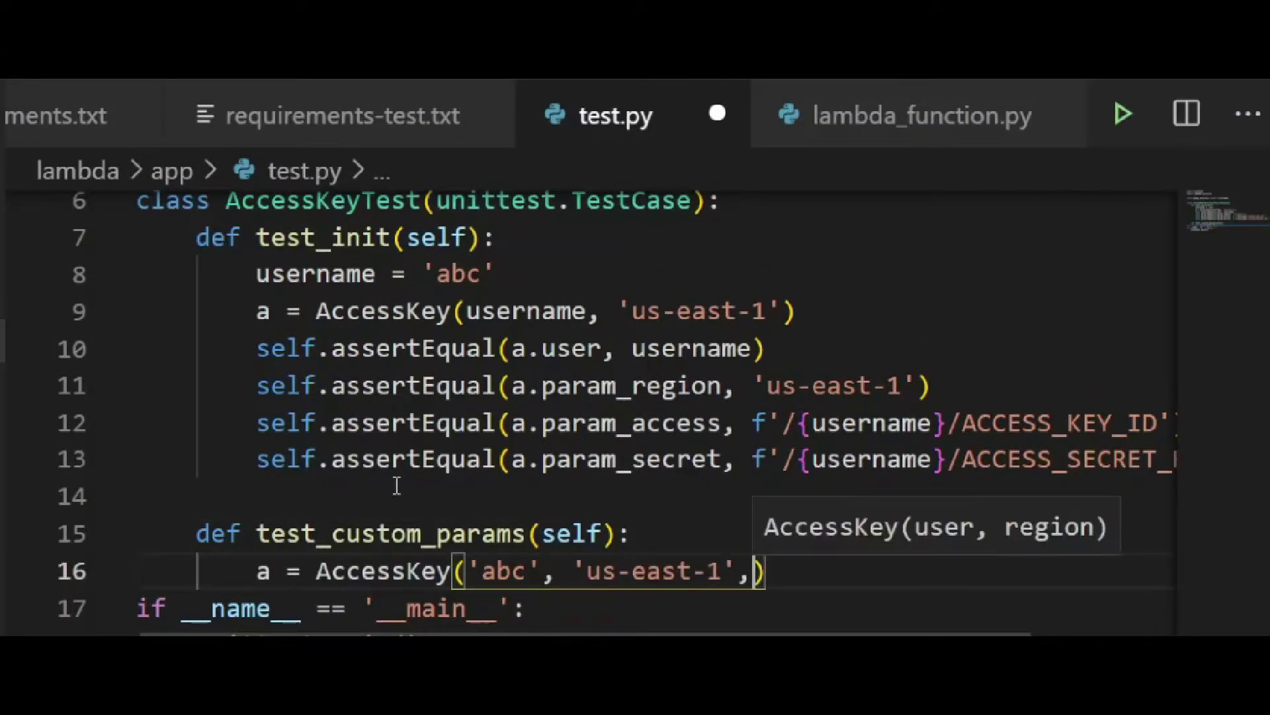
{"action": "type", "text": "'/custom/access', '/custom/secret"}
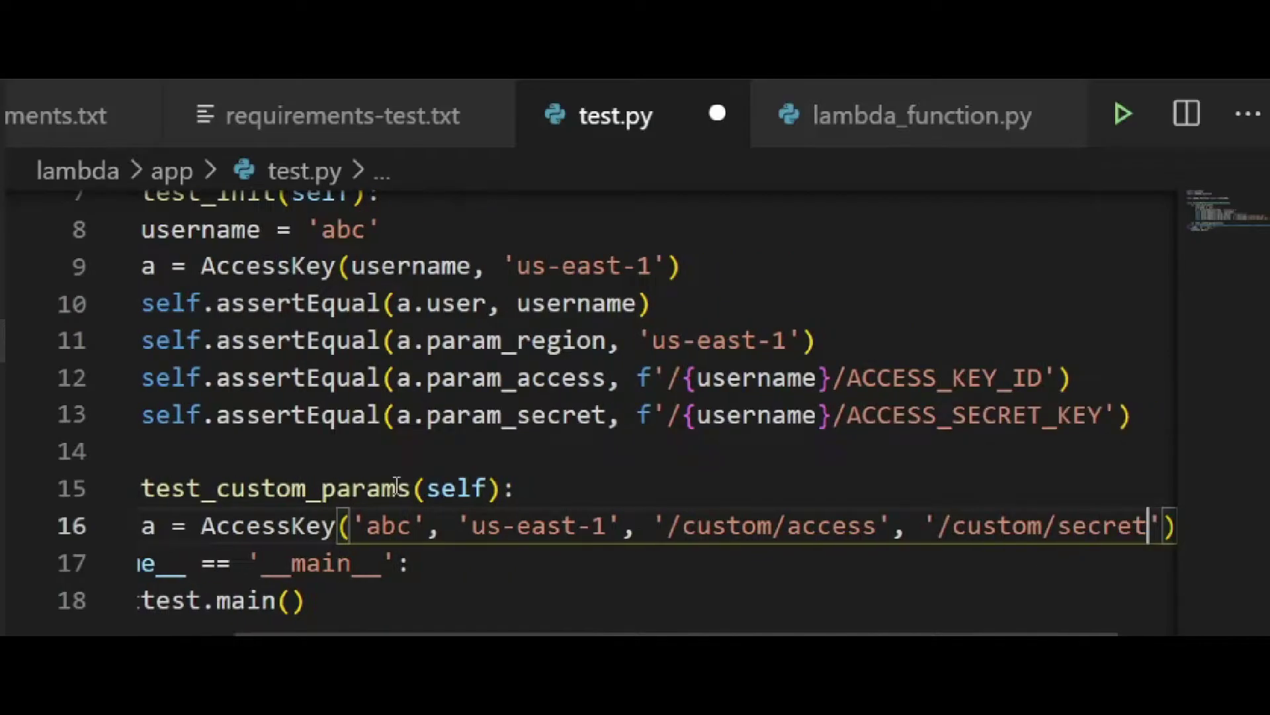
{"action": "key", "text": "End"}
Step: Add assertEqual lines for the '/custom/access' and '/custom/secret' paths
{"action": "key", "text": "Return"}
{"action": "type", "text": "self.assertEqual(a.param_access,"}
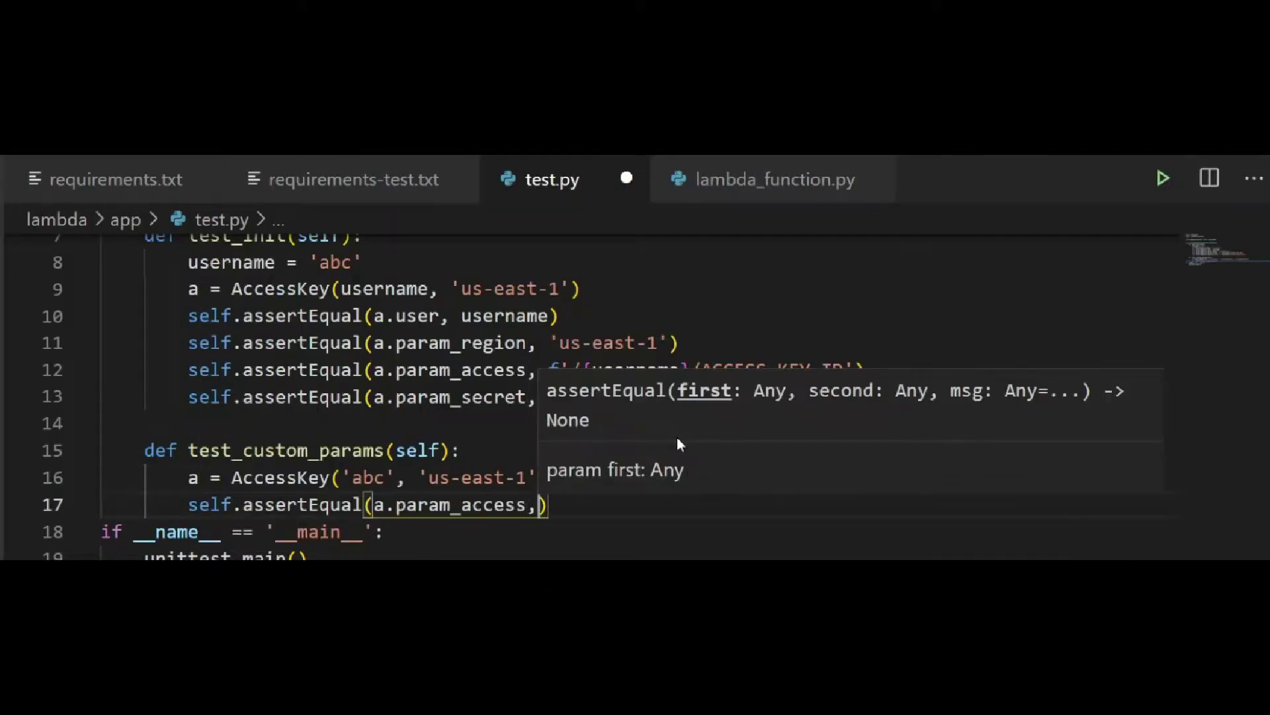
{"action": "type", "text": " '/custom/access'"}
{"action": "key", "text": "shift+alt+Down"}
{"action": "key", "text": "End"}
{"action": "key", "text": "Return"}
{"action": "double_click", "coordinate": [684, 504]}
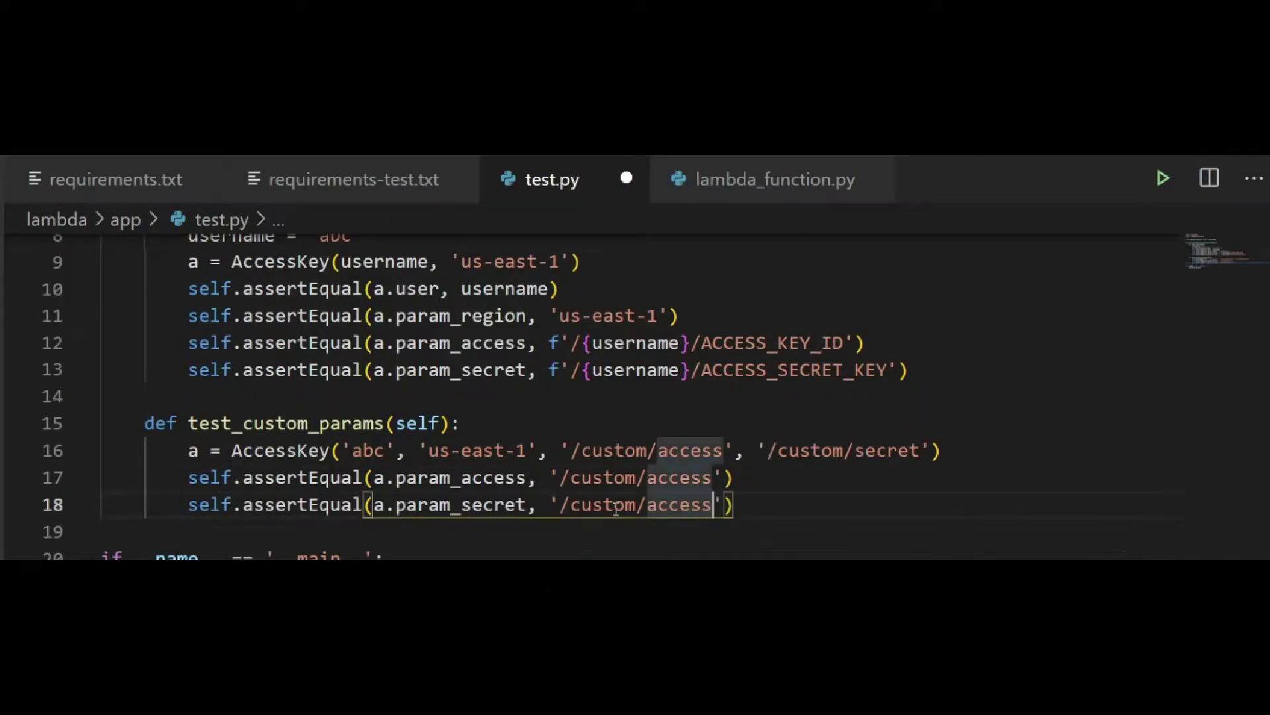
{"action": "type", "text": "secret"}
{"action": "double_click", "coordinate": [462, 504]}
{"action": "type", "text": "param_secret"}
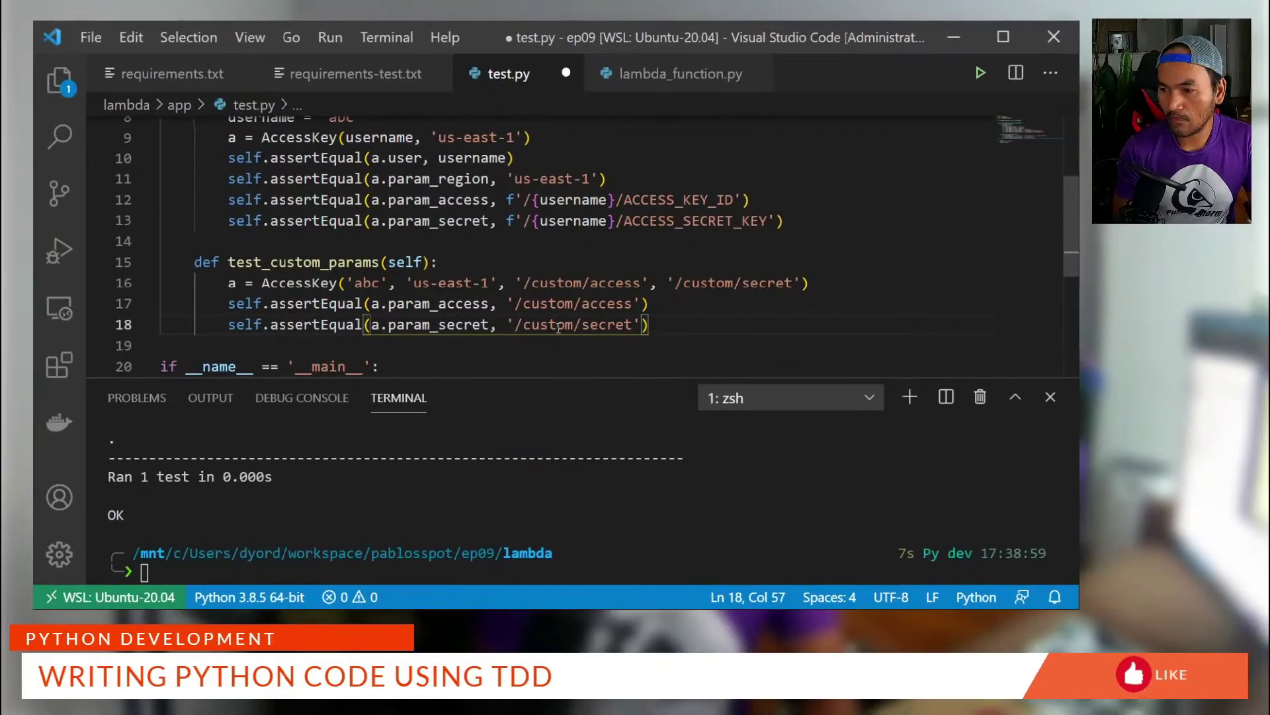
Step: Save test.py and run python app/test.py, which reports a TypeError
{"action": "key", "text": "ctrl+s"}
{"action": "left_click", "coordinate": [615, 440]}
{"action": "key", "text": "Up"}
{"action": "key", "text": "Return"}
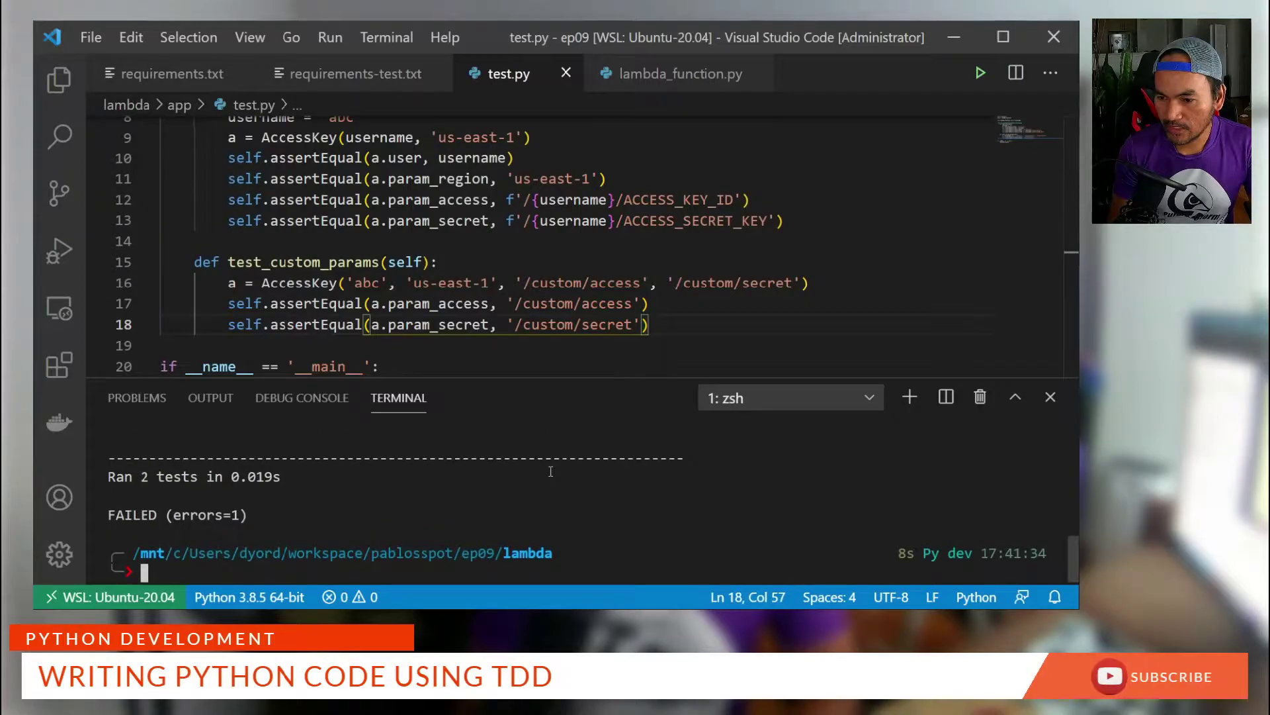
{"action": "scroll", "coordinate": [550, 470], "scroll_direction": "up", "scroll_amount": 2}
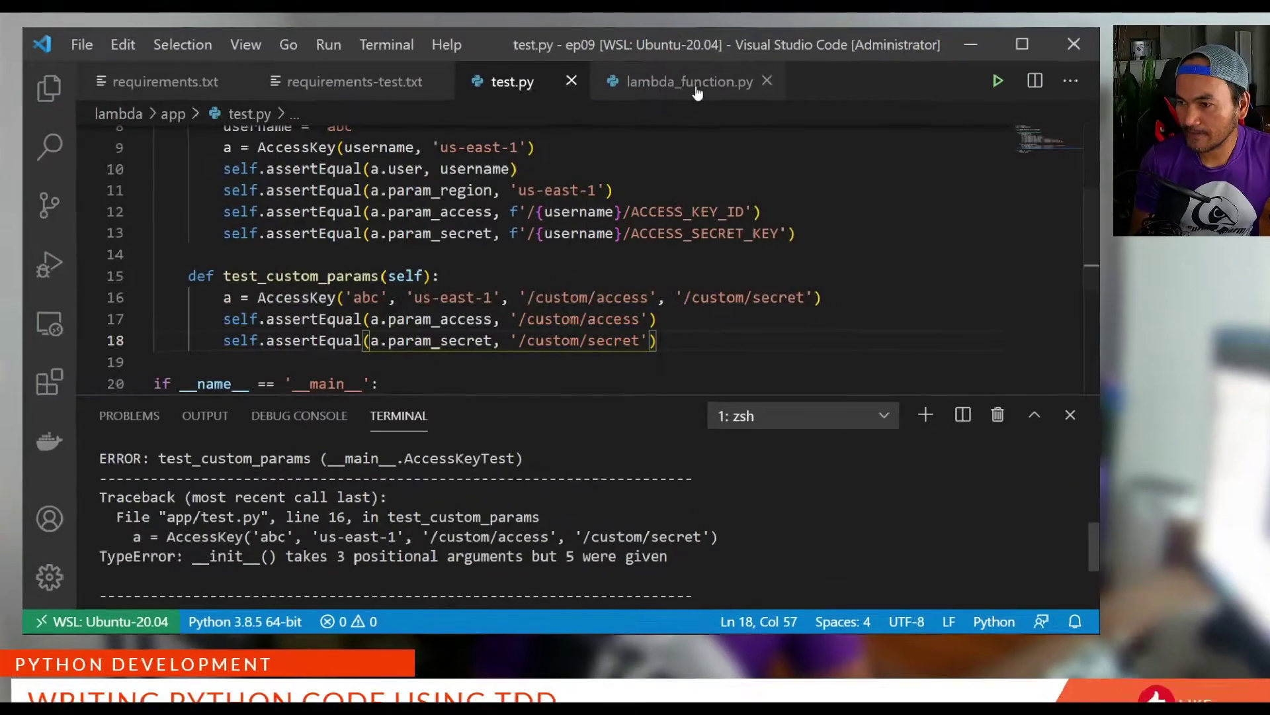
Step: Add param_access=None, param_secret=None to __init__ with conditional fallbacks on lines 7–8, and save
{"action": "left_click", "coordinate": [681, 73]}
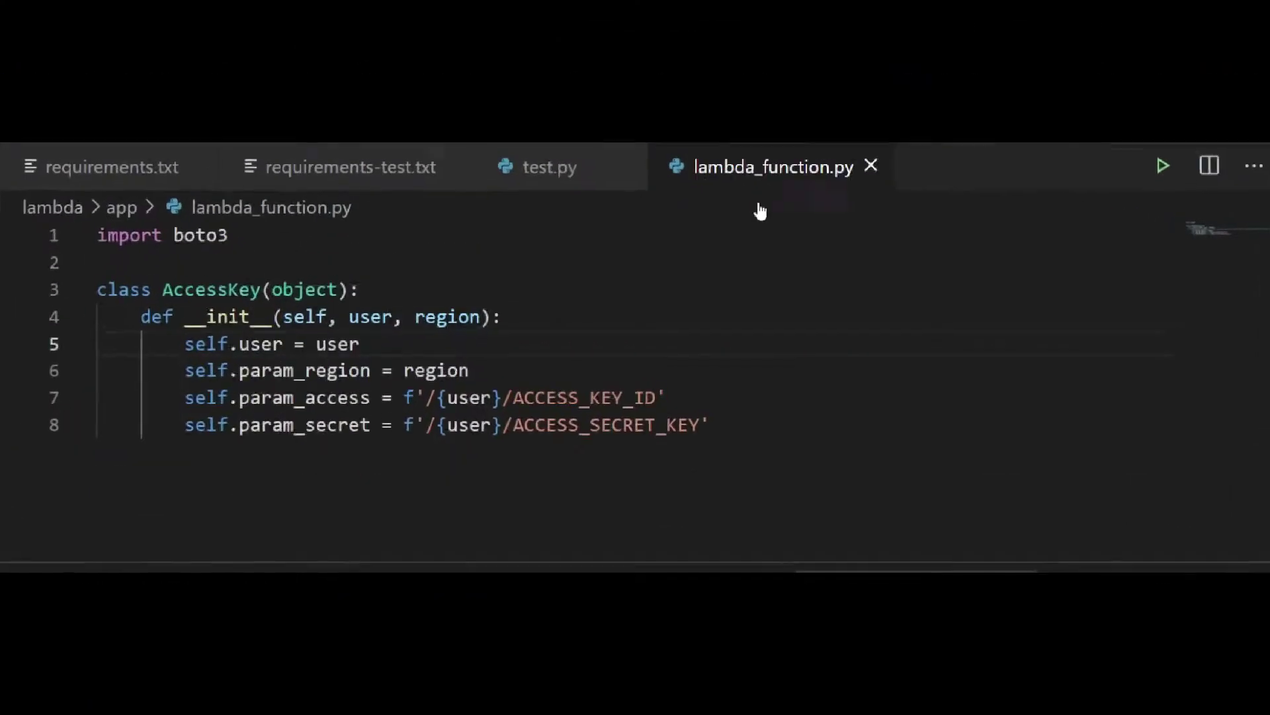
{"action": "left_click", "coordinate": [884, 321]}
{"action": "key", "text": "Left"}
{"action": "key", "text": "Left"}
{"action": "type", "text": ", param_access, param_secret"}
{"action": "left_click", "coordinate": [734, 396]}
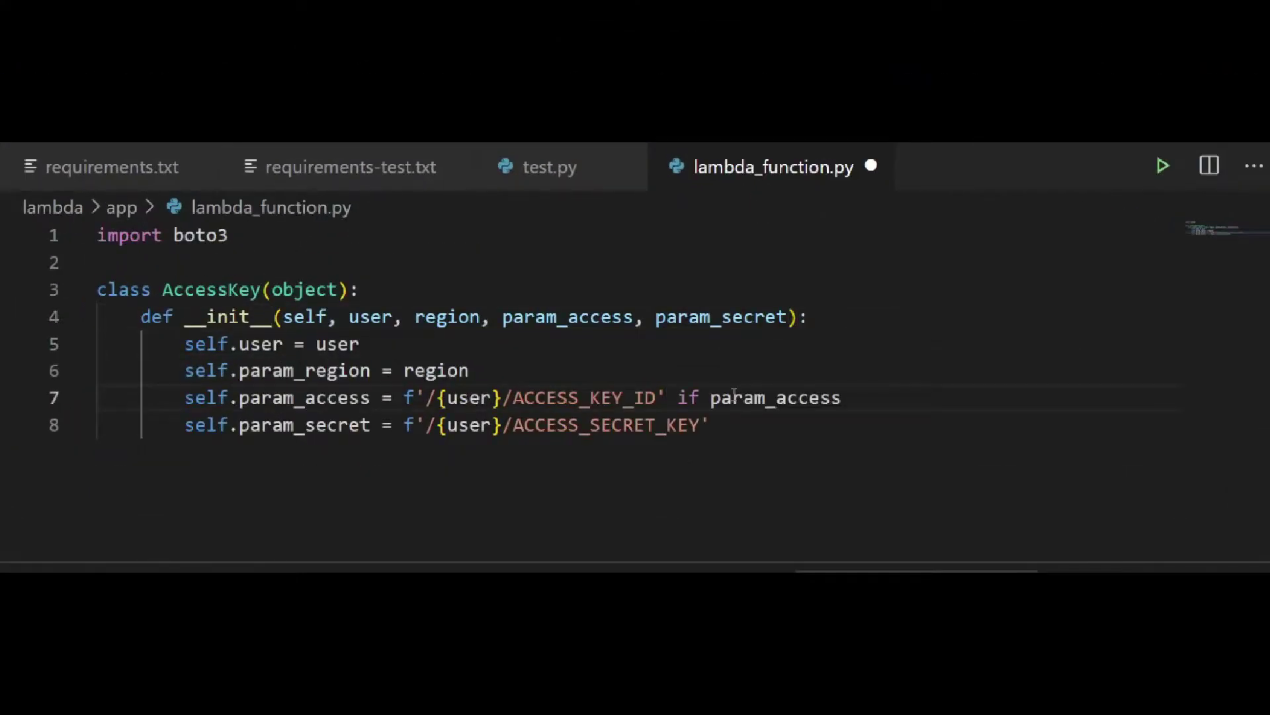
{"action": "key", "text": "ctrl+BackSpace"}
{"action": "key", "text": "ctrl+BackSpace"}
{"action": "left_click", "coordinate": [822, 327]}
{"action": "key", "text": "Left"}
{"action": "key", "text": "Left"}
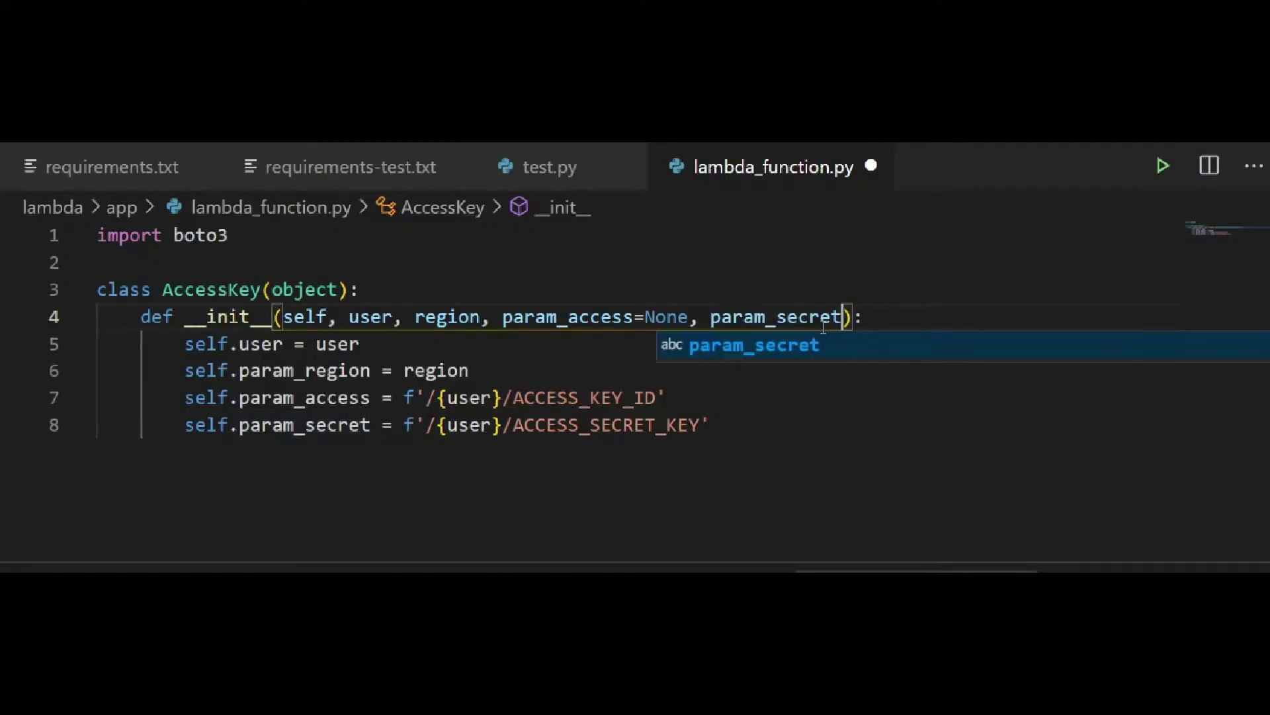
{"action": "type", "text": "=None"}
{"action": "left_click", "coordinate": [702, 397]}
{"action": "type", "text": "if param_access"}
{"action": "key", "text": "BackSpace"}
{"action": "key", "text": "BackSpace"}
{"action": "key", "text": "BackSpace"}
{"action": "type", "text": "== None else param_ac"}
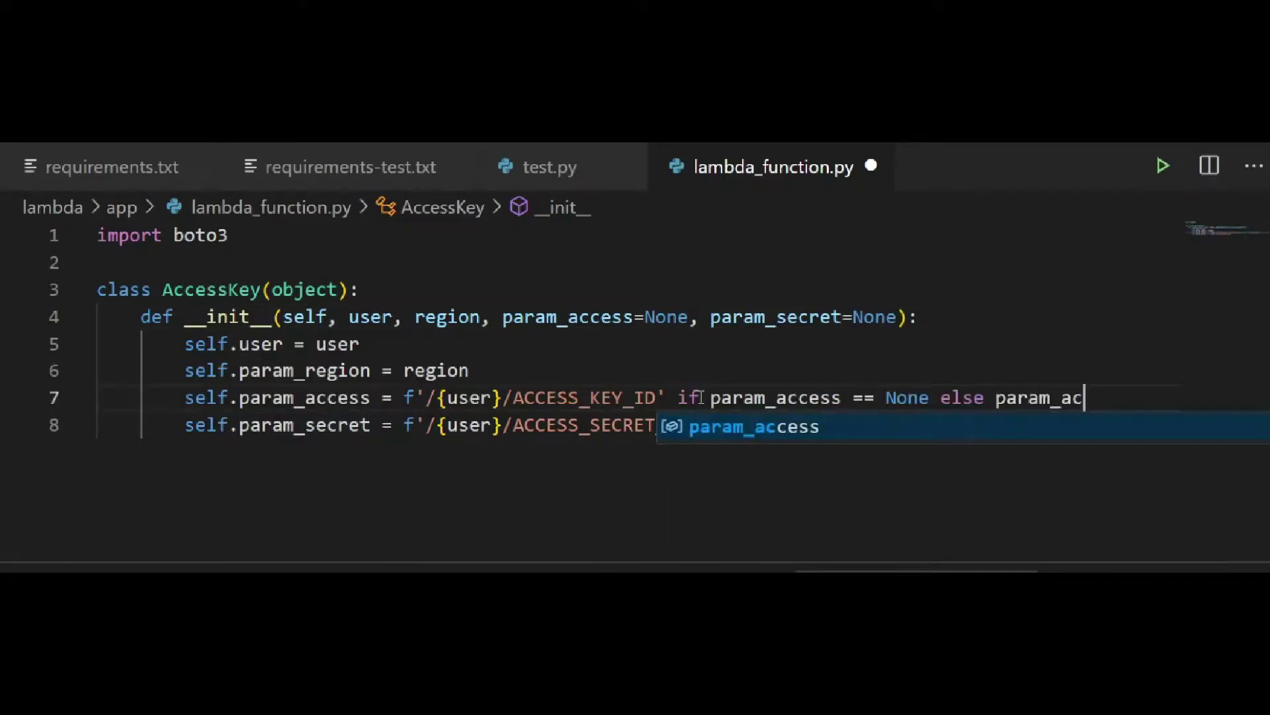
{"action": "type", "text": "cess"}
{"action": "key", "text": "Down"}
{"action": "type", "text": "if param_secret == None else param_secr"}
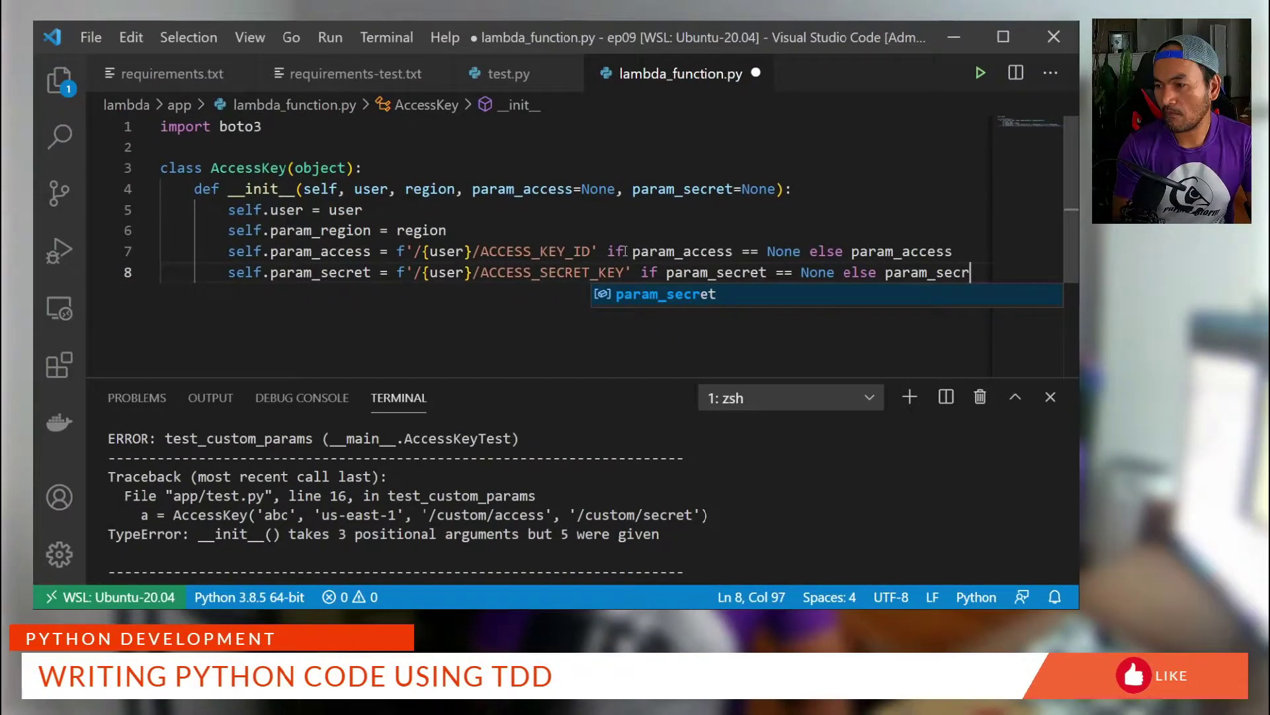
{"action": "type", "text": "et"}
{"action": "key", "text": "ctrl+s"}
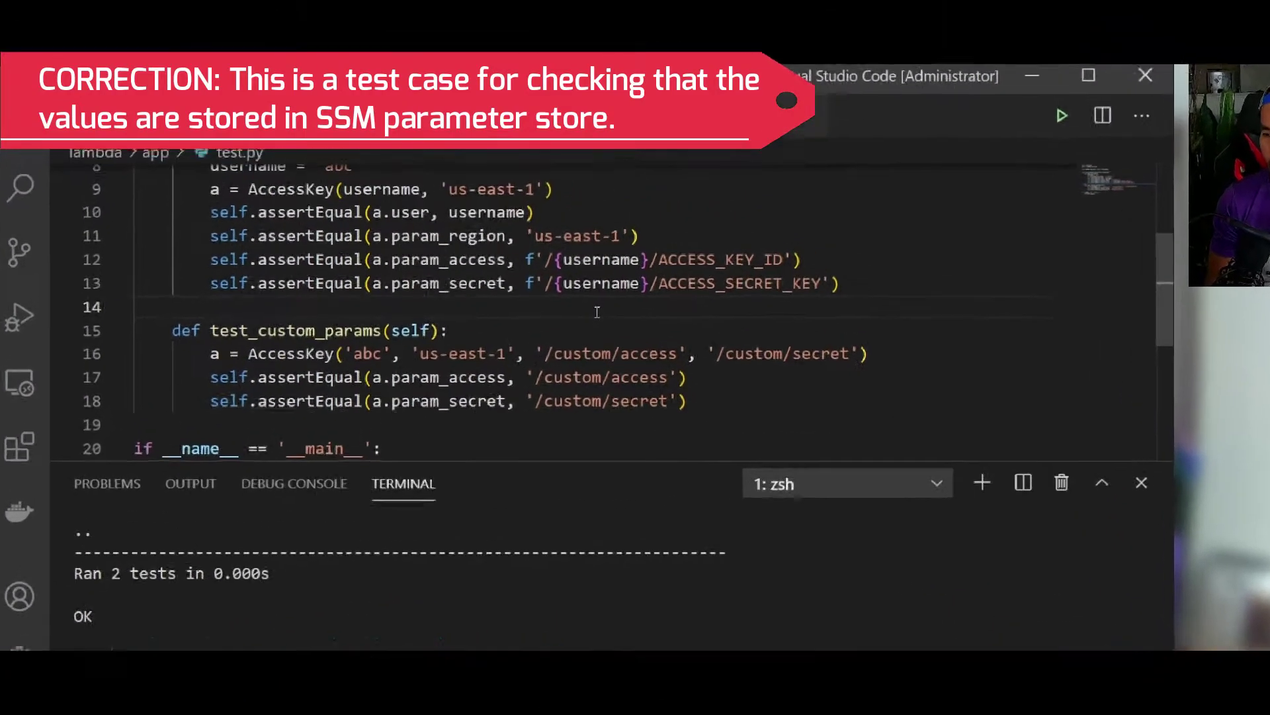
{"action": "type", "text": "test_"}
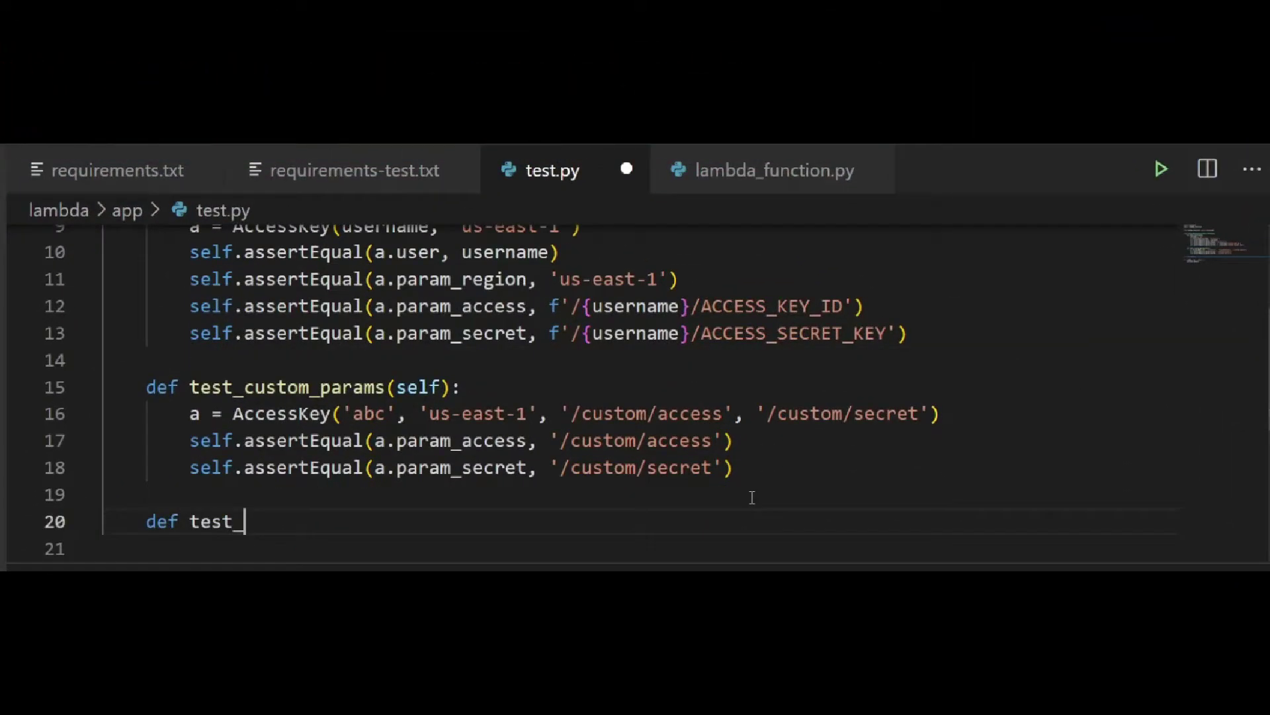
{"action": "type", "text": "setting_parameters(self):"}
Step: Write the test setup: region, IAM client and user, AccessKey, access key creation, SSM client
{"action": "key", "text": "Return"}
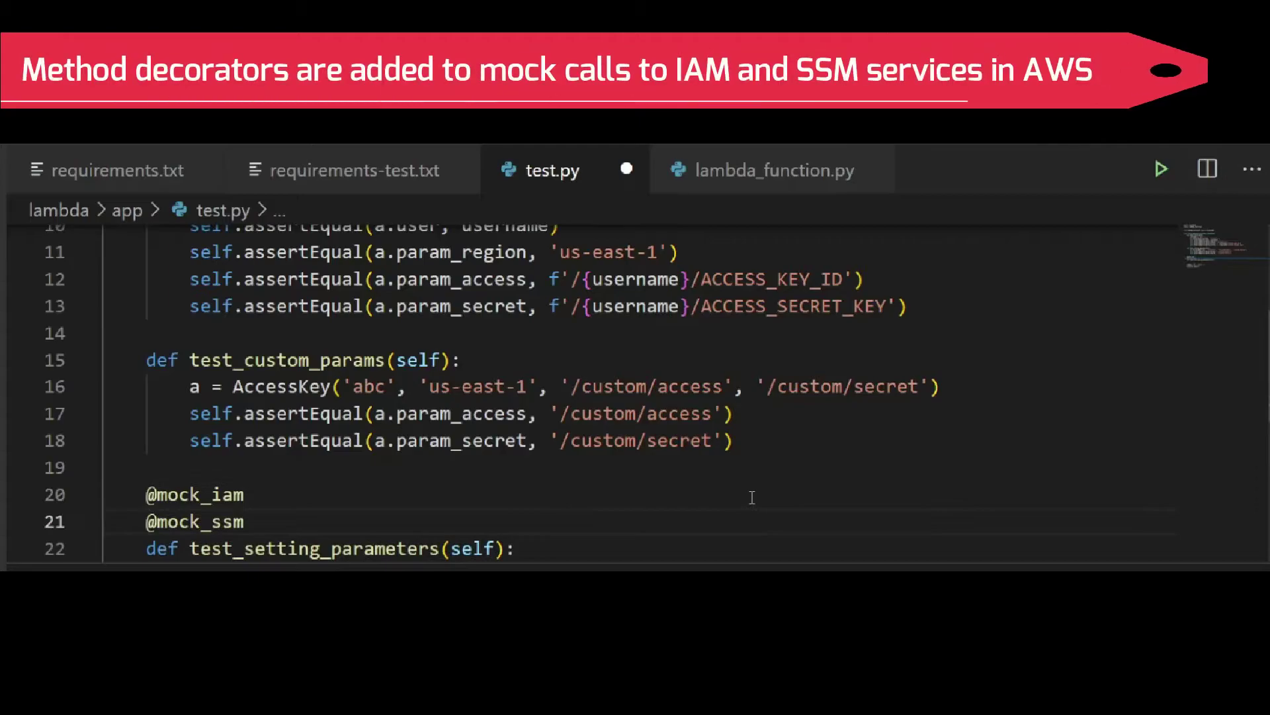
{"action": "key", "text": "Return"}
{"action": "type", "text": "user = 'abc'"}
{"action": "key", "text": "Return"}
{"action": "type", "text": "region = 'us-east-1"}
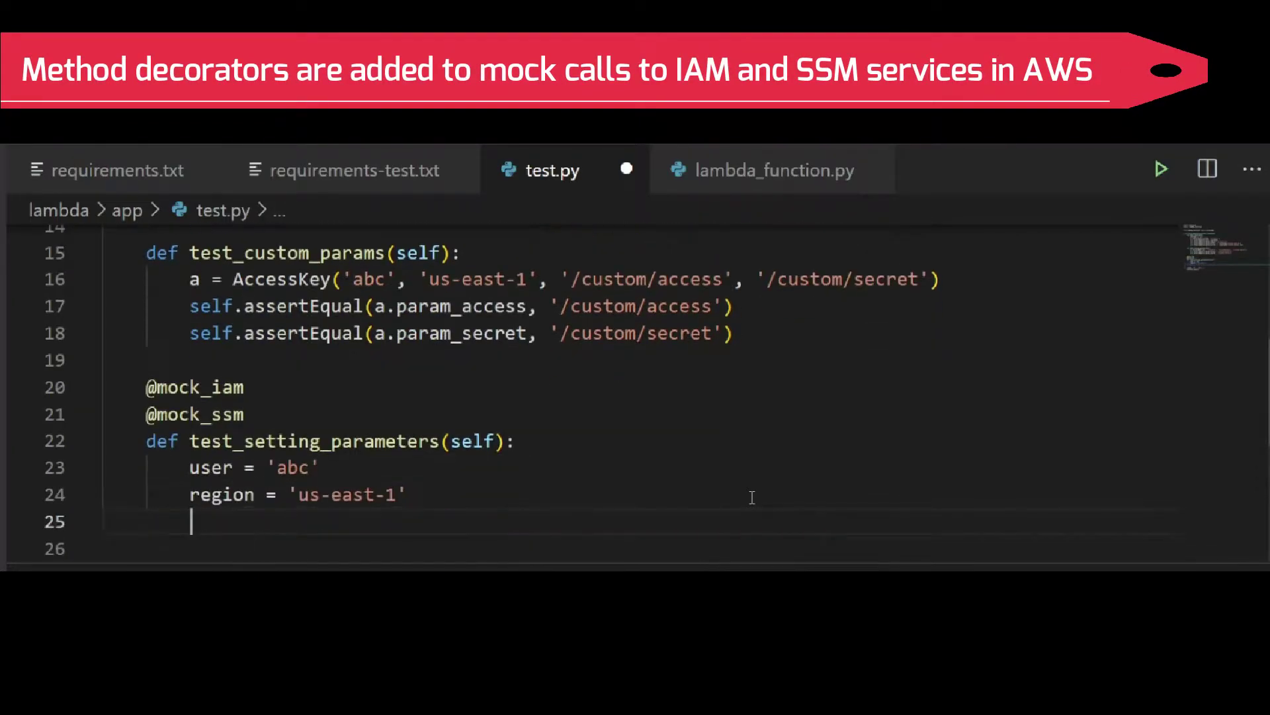
{"action": "key", "text": "Return"}
{"action": "type", "text": "iam = boto3.client('iam')"}
{"action": "key", "text": "Return"}
{"action": "type", "text": "iam.create_user(UserName"}
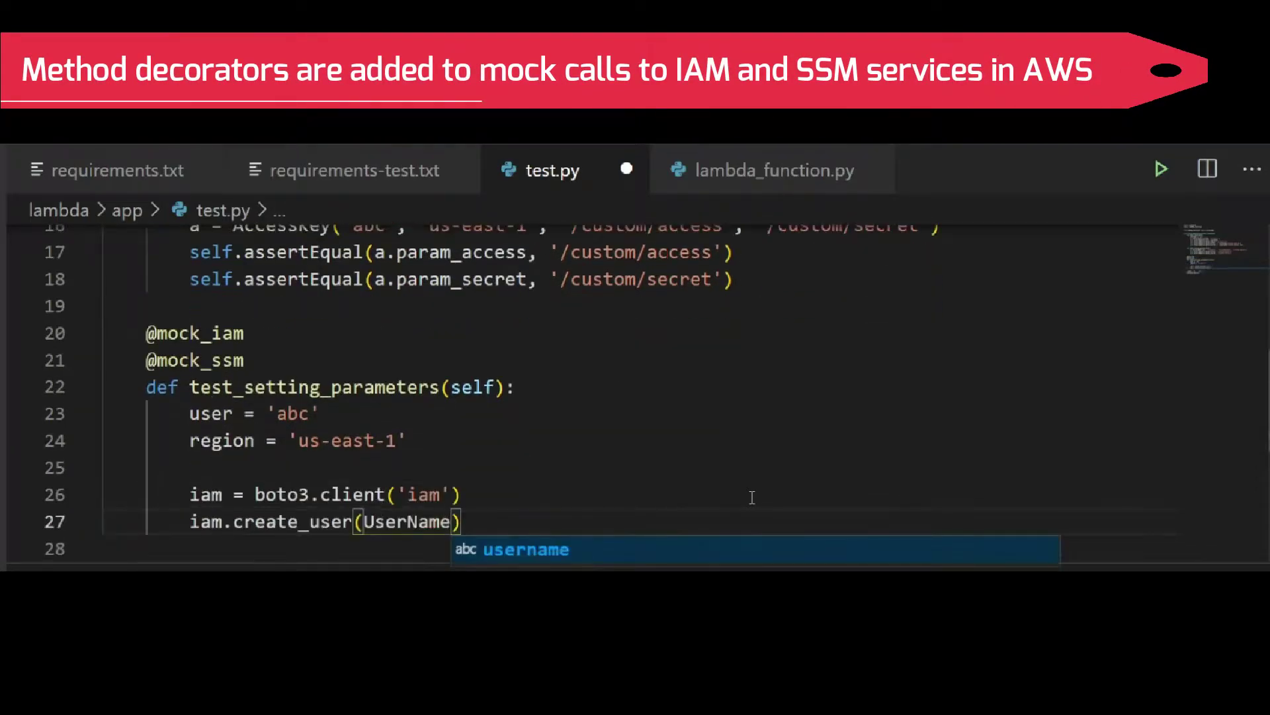
{"action": "type", "text": "=user"}
{"action": "key", "text": "Return"}
{"action": "key", "text": "Return"}
{"action": "type", "text": "a = AccessKey(user, region, "}
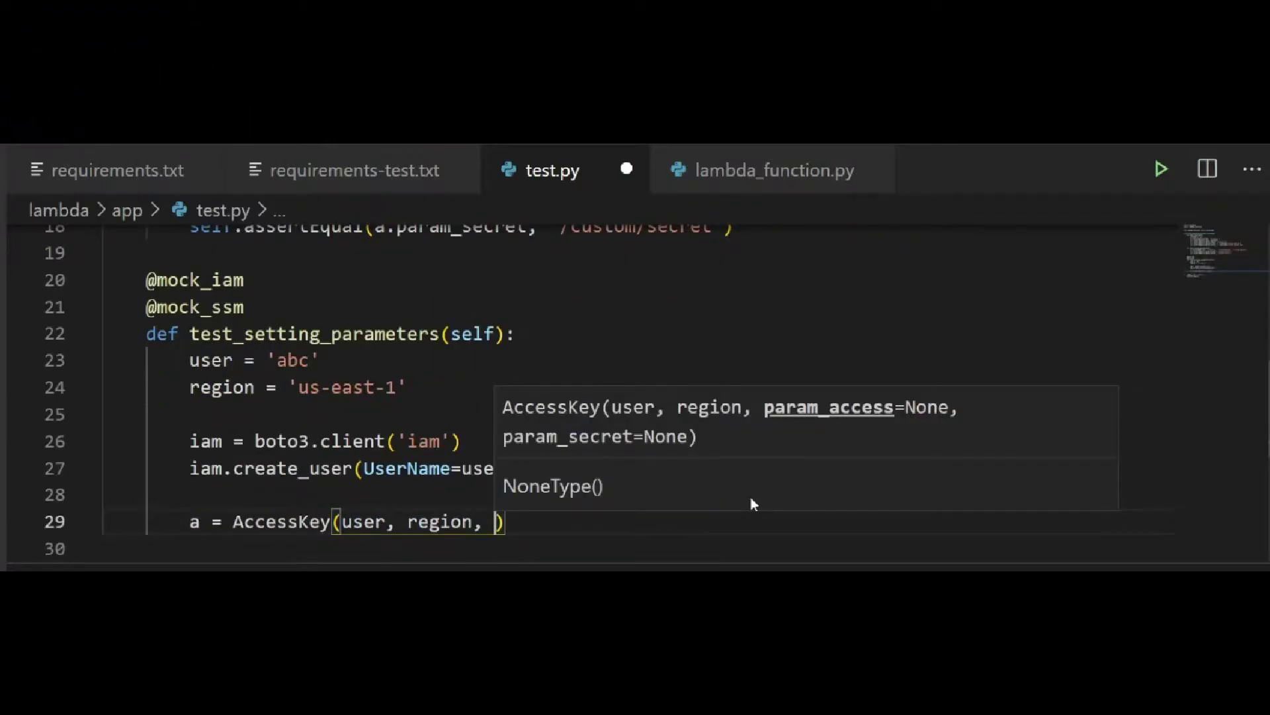
{"action": "type", "text": "'/custom/access', '/cu"}
{"action": "type", "text": "stom/secret')"}
{"action": "key", "text": "Return"}
{"action": "type", "text": "a.create_access_key("}
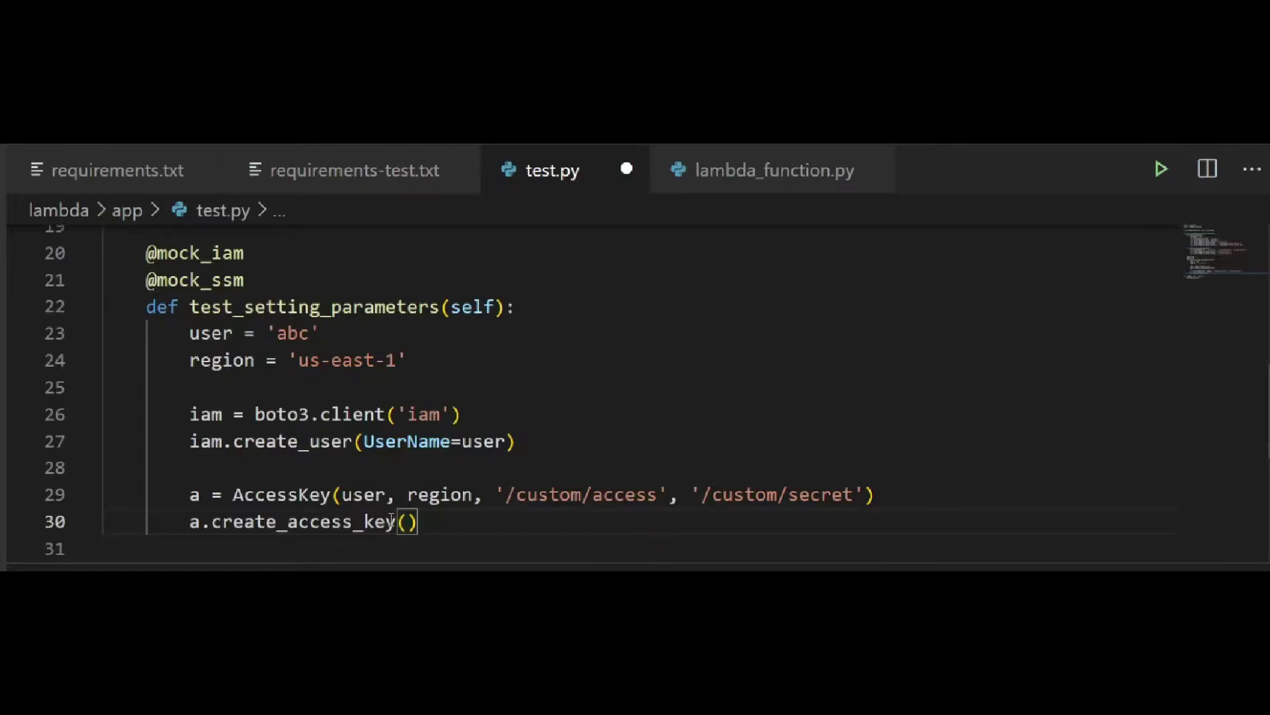
{"action": "type", "text": ")"}
{"action": "key", "text": "Return"}
{"action": "key", "text": "Return"}
{"action": "type", "text": "ssm = boto3.client('ssm', region_name=region)"}
Step: Read '/custom/access' and '/custom/secret' from SSM and assertIsNotNone for each
{"action": "key", "text": "Return"}
{"action": "type", "text": "key = ssm.get"}
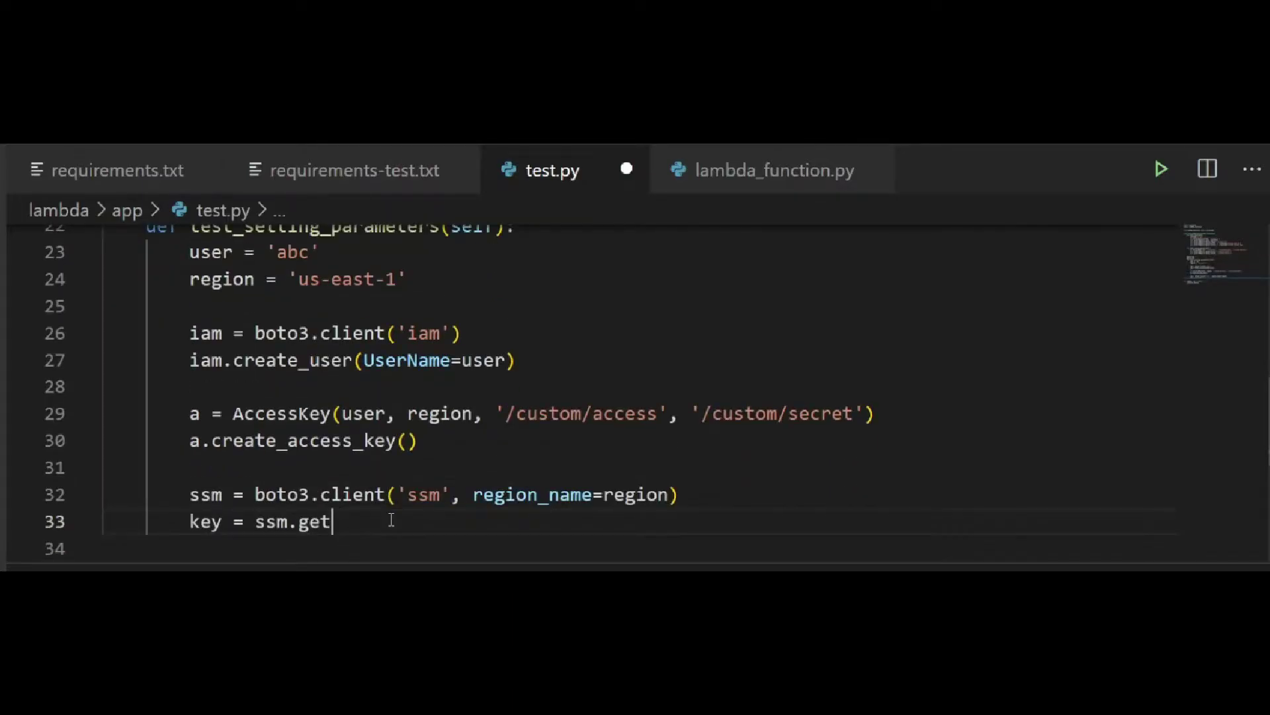
{"action": "type", "text": "_parameter(Name='/custom/access')['Parameter']['Value']"}
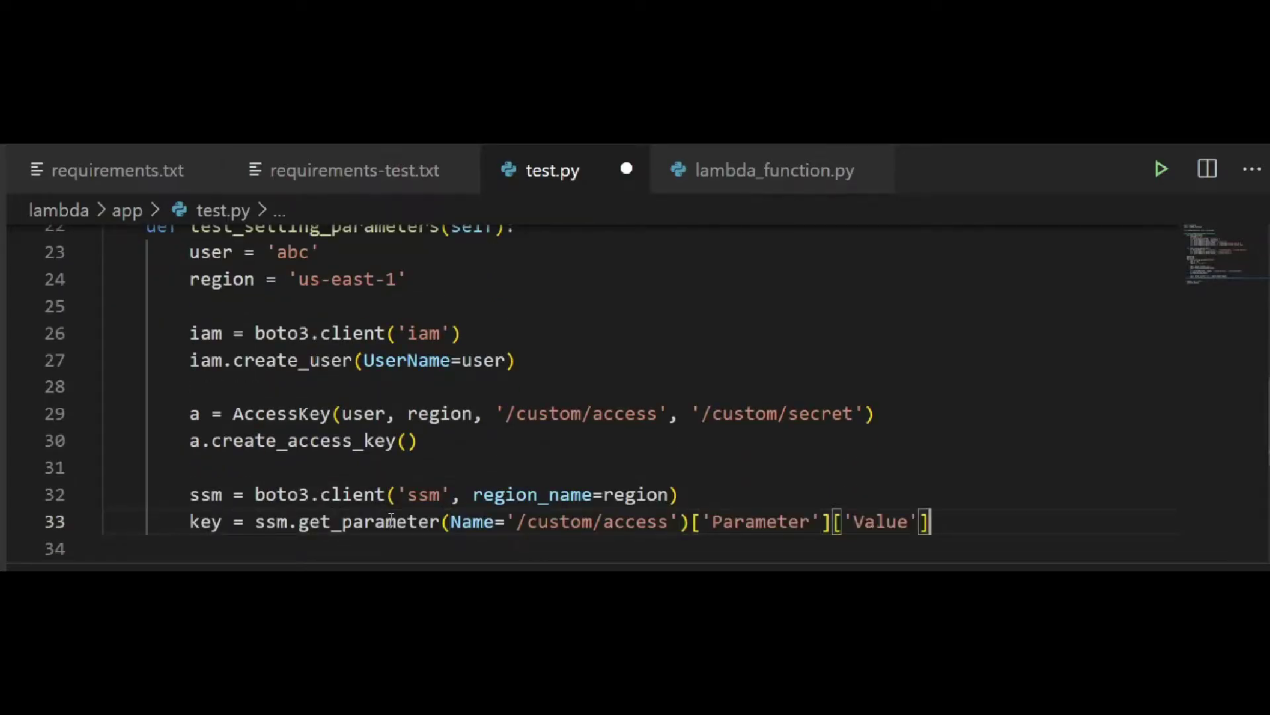
{"action": "key", "text": "Return"}
{"action": "type", "text": "self.assertIsNotNone(key"}
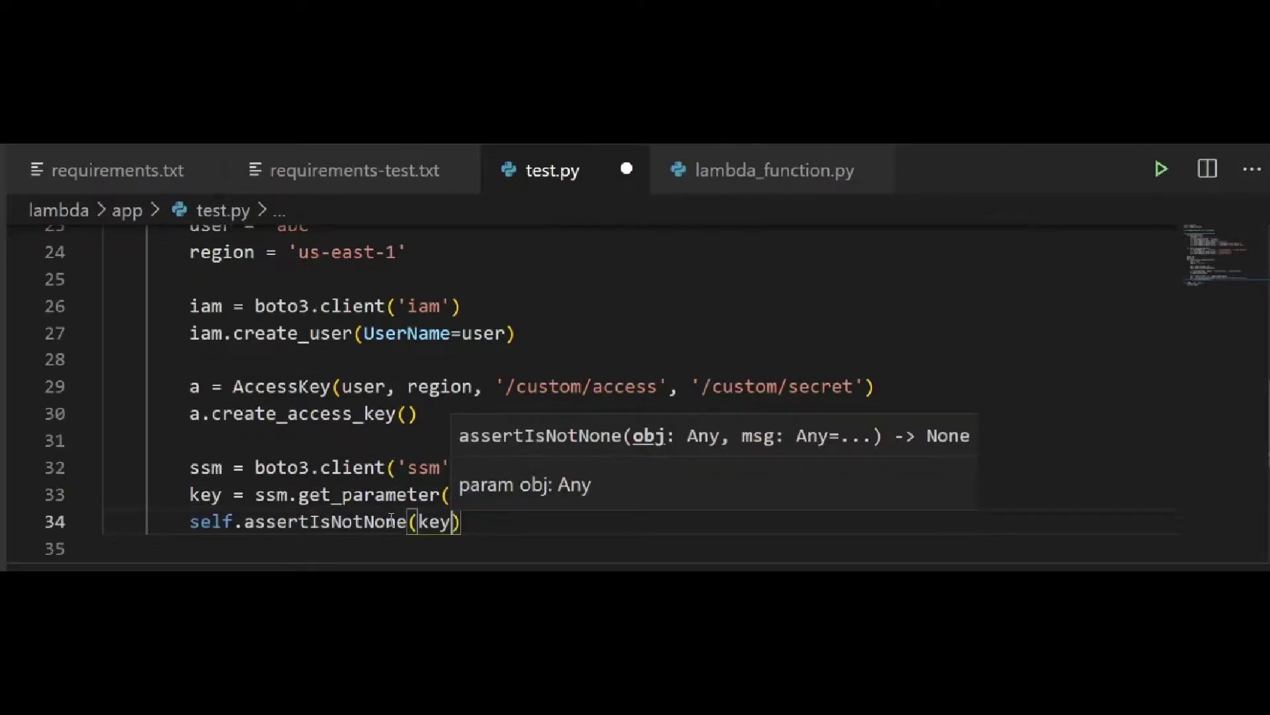
{"action": "type", "text": ")"}
{"action": "key", "text": "Return"}
{"action": "key", "text": "ctrl+v"}
{"action": "double_click", "coordinate": [205, 494]}
{"action": "type", "text": "sec"}
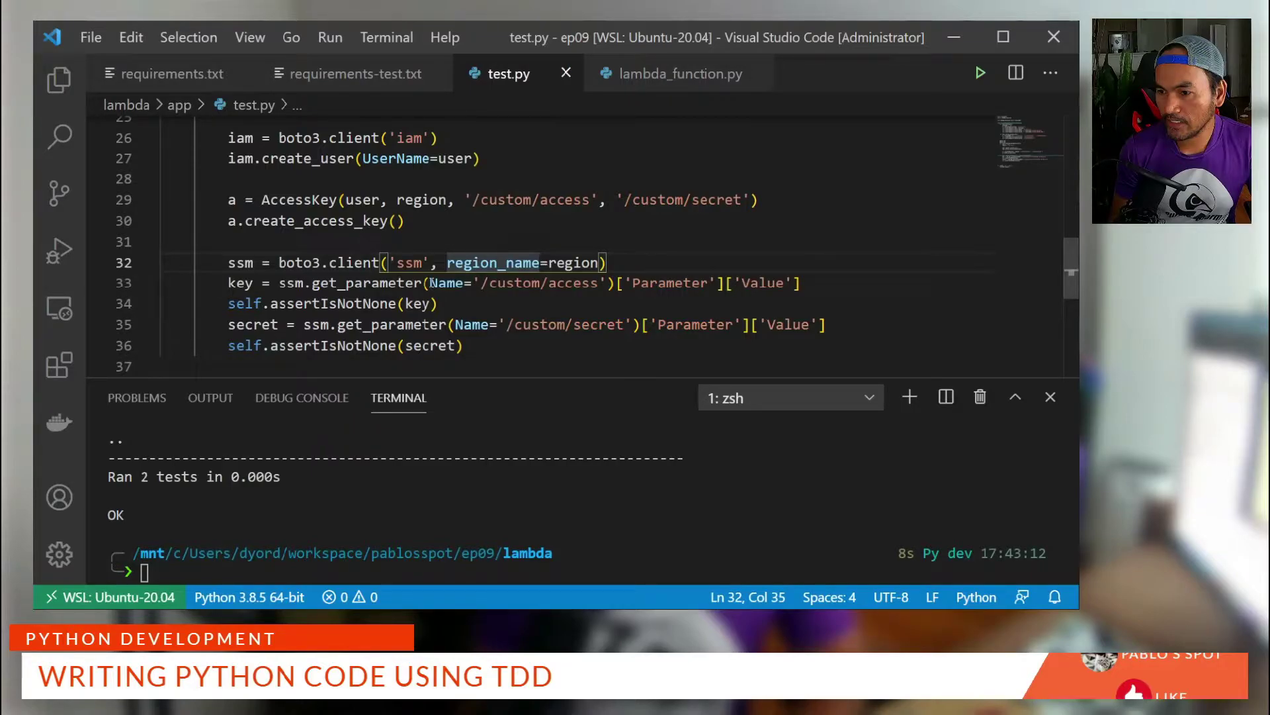
Step: Run python app/test.py twice to check the current failures
{"action": "left_click", "coordinate": [581, 282]}
{"action": "key", "text": "Up"}
{"action": "key", "text": "Return"}
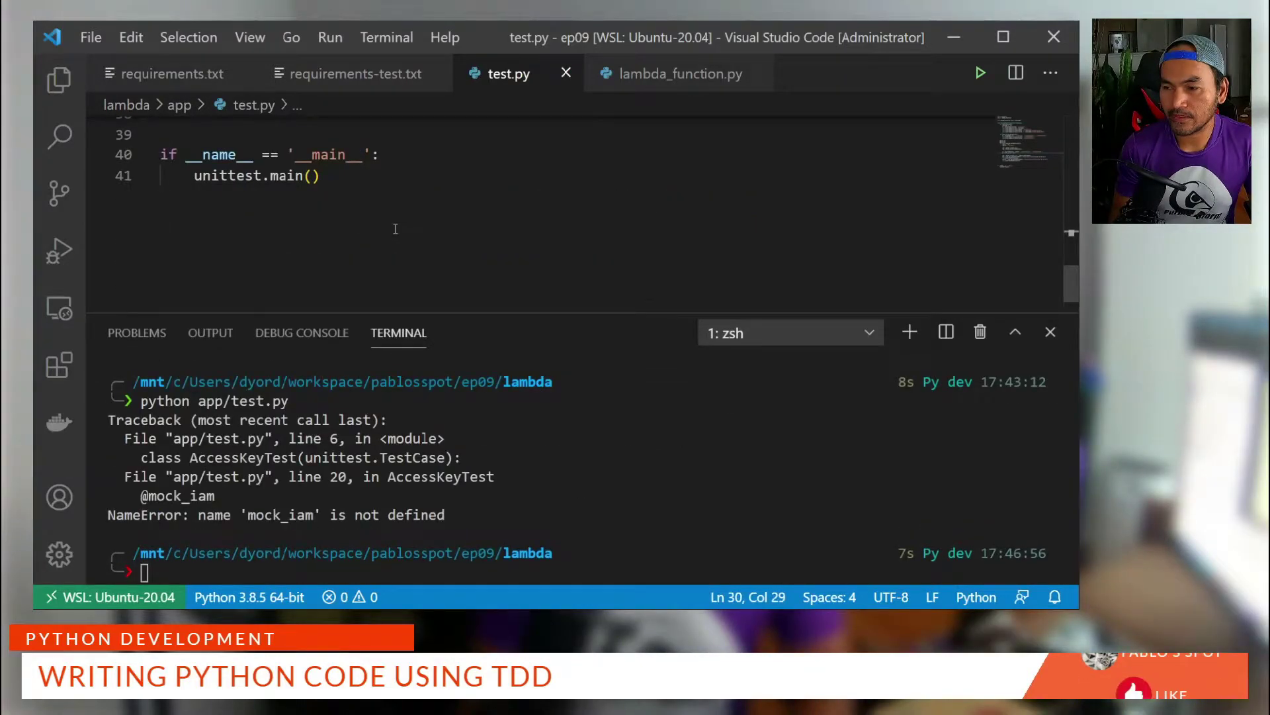
{"action": "type", "text": "_iam, mock_ssm"}
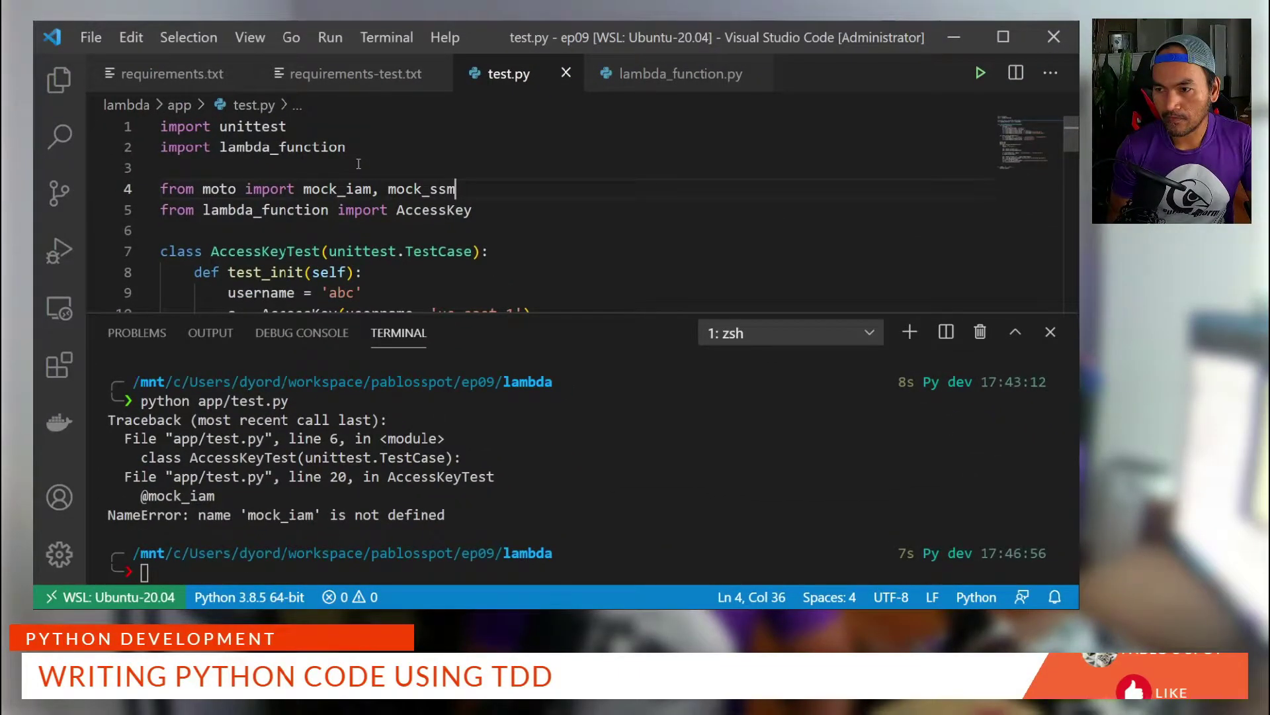
{"action": "left_click", "coordinate": [600, 470]}
{"action": "key", "text": "Up"}
{"action": "key", "text": "Return"}
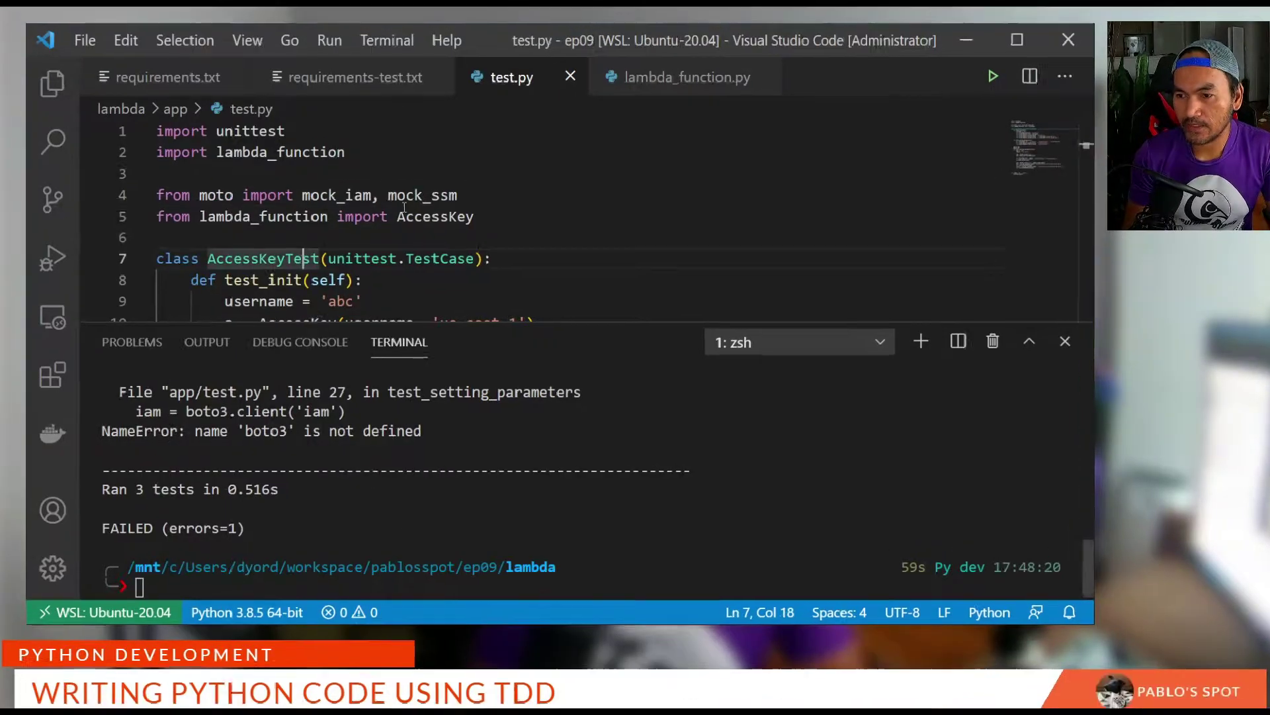
Step: Add the 'from moto import mock_iam, mock_ssm' and 'import boto3' imports, and save test.py
{"action": "left_click", "coordinate": [363, 148]}
{"action": "key", "text": "Return"}
{"action": "type", "text": "import boto3"}
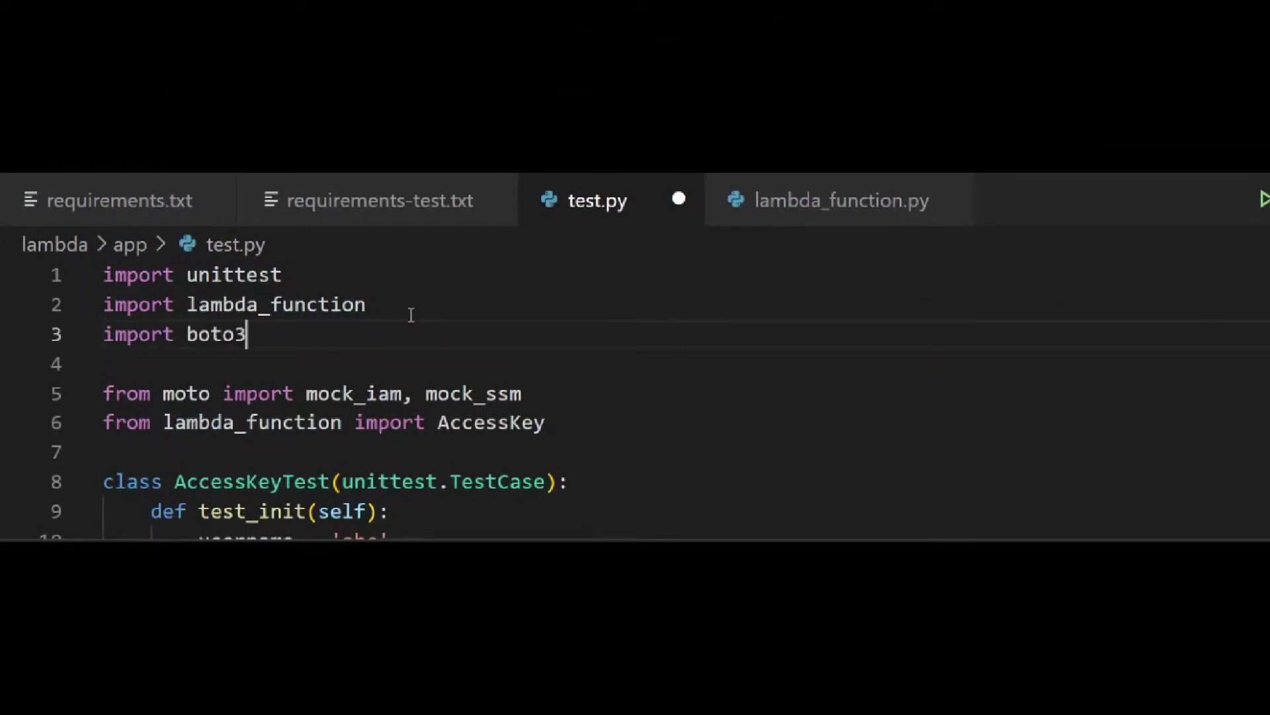
{"action": "key", "text": "ctrl+s"}
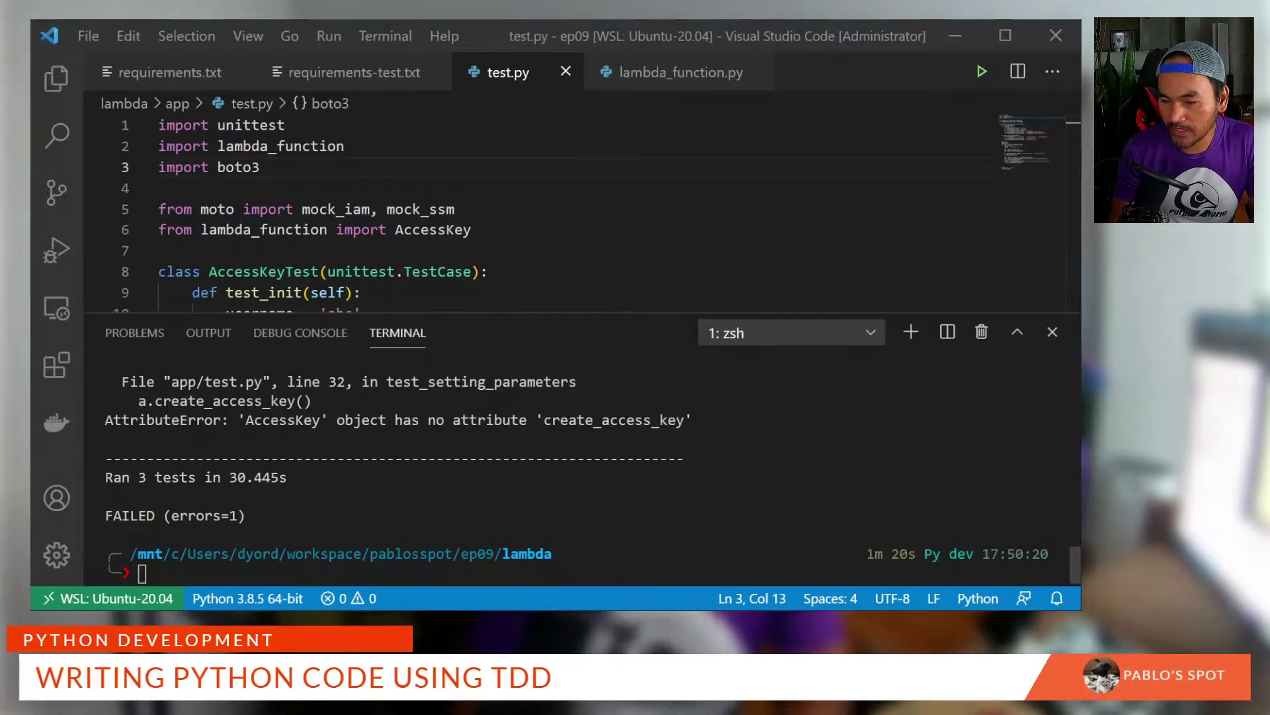
{"action": "scroll", "coordinate": [459, 456], "scroll_direction": "up", "scroll_amount": 2}
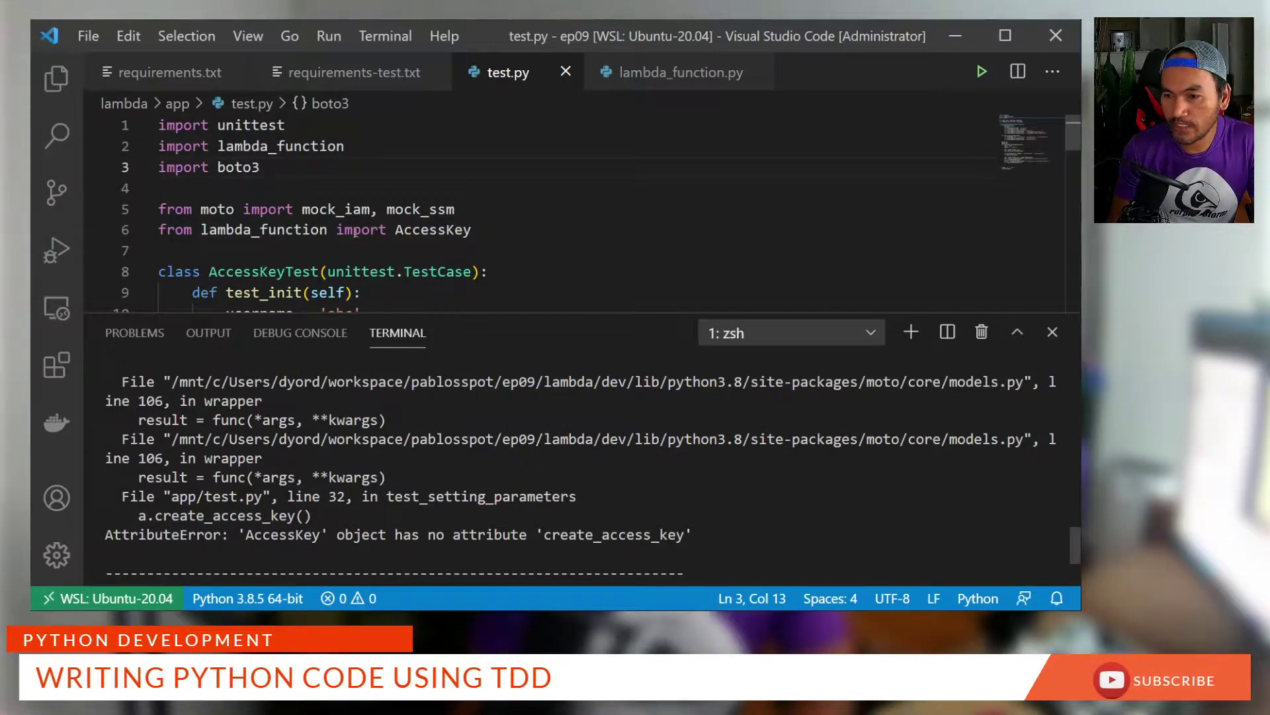
{"action": "scroll", "coordinate": [356, 232], "scroll_direction": "down", "scroll_amount": 2}
{"action": "scroll", "coordinate": [355, 232], "scroll_direction": "down", "scroll_amount": 1}
{"action": "scroll", "coordinate": [355, 231], "scroll_direction": "down", "scroll_amount": 2}
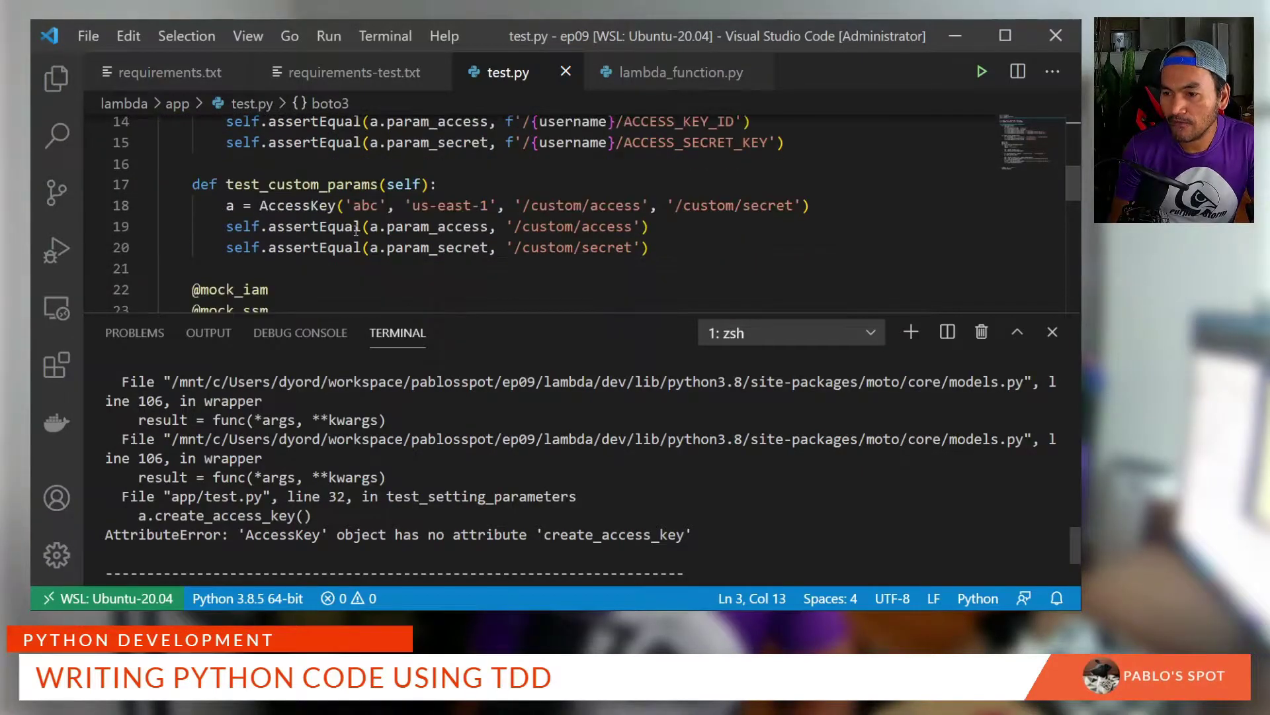
{"action": "scroll", "coordinate": [358, 228], "scroll_direction": "down", "scroll_amount": 1}
{"action": "scroll", "coordinate": [355, 232], "scroll_direction": "down", "scroll_amount": 2}
{"action": "scroll", "coordinate": [356, 231], "scroll_direction": "down", "scroll_amount": 3}
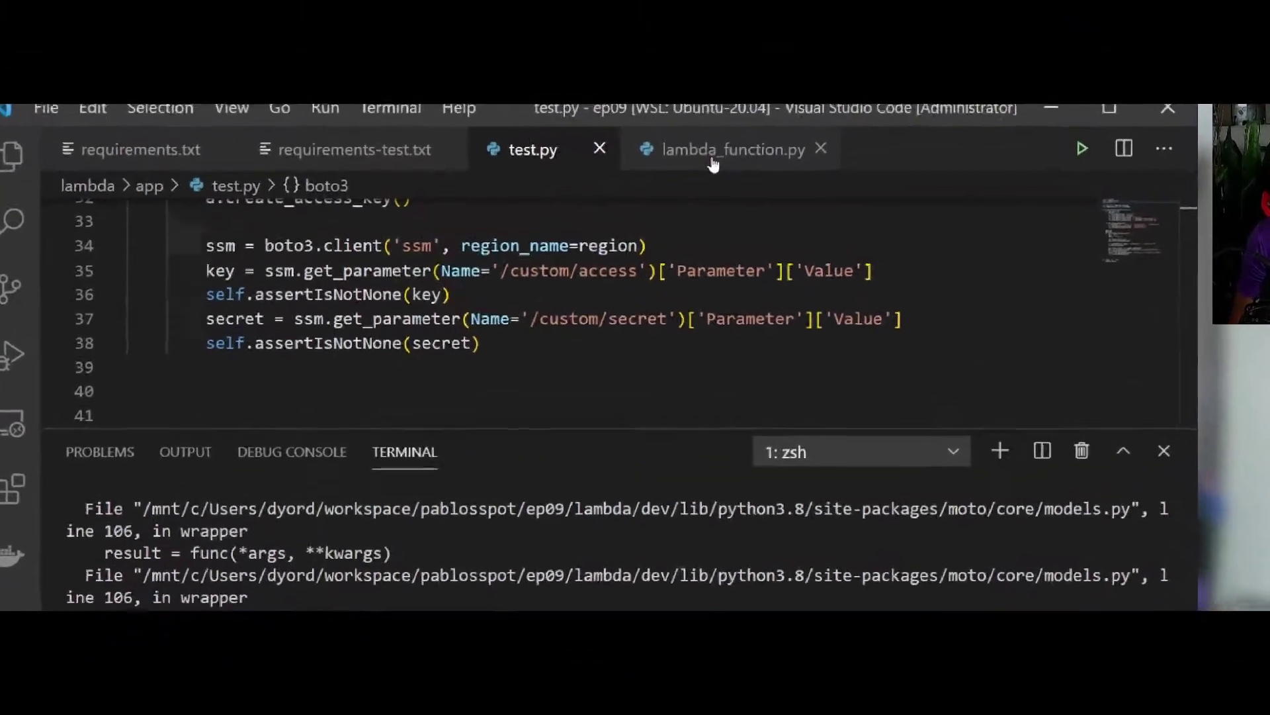
Step: Add a create_access_key(self) method below the constructor, starting with an SSM client
{"action": "left_click", "coordinate": [713, 149]}
{"action": "left_click", "coordinate": [760, 402]}
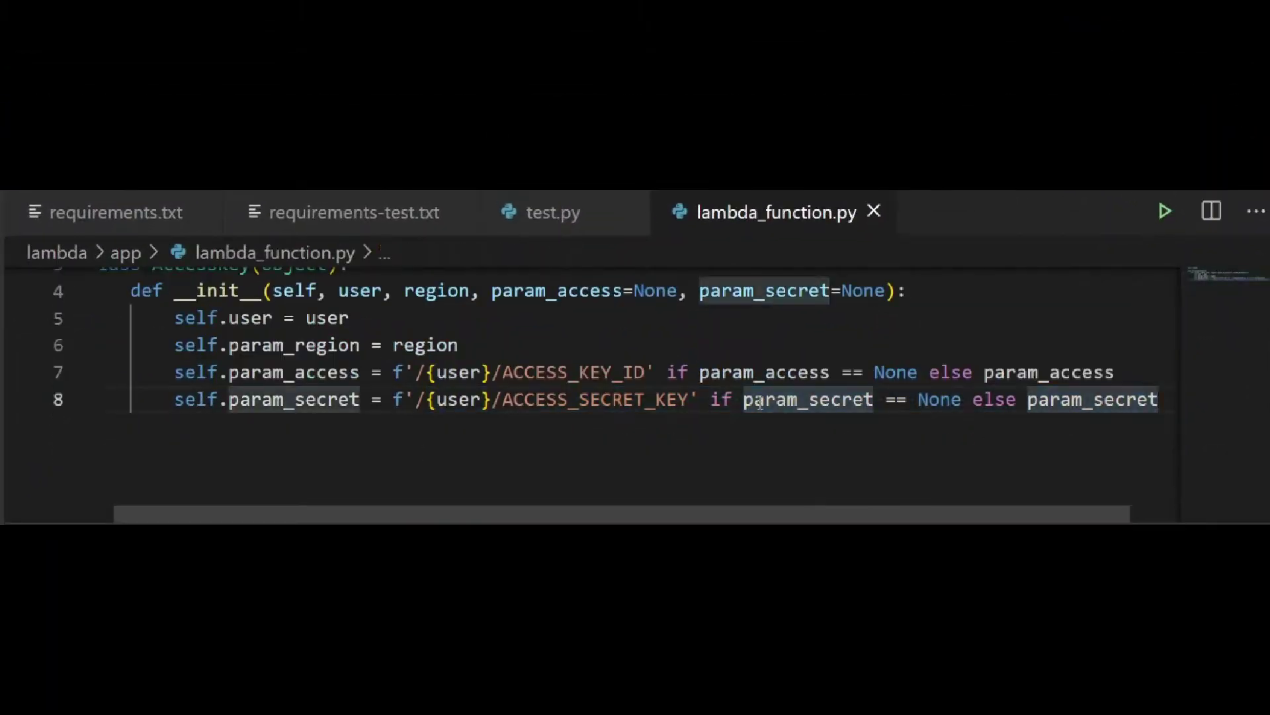
{"action": "key", "text": "End"}
{"action": "key", "text": "Return"}
{"action": "key", "text": "Return"}
{"action": "type", "text": "def create_access_key(self):"}
{"action": "key", "text": "Return"}
{"action": "type", "text": "access_key = ''"}
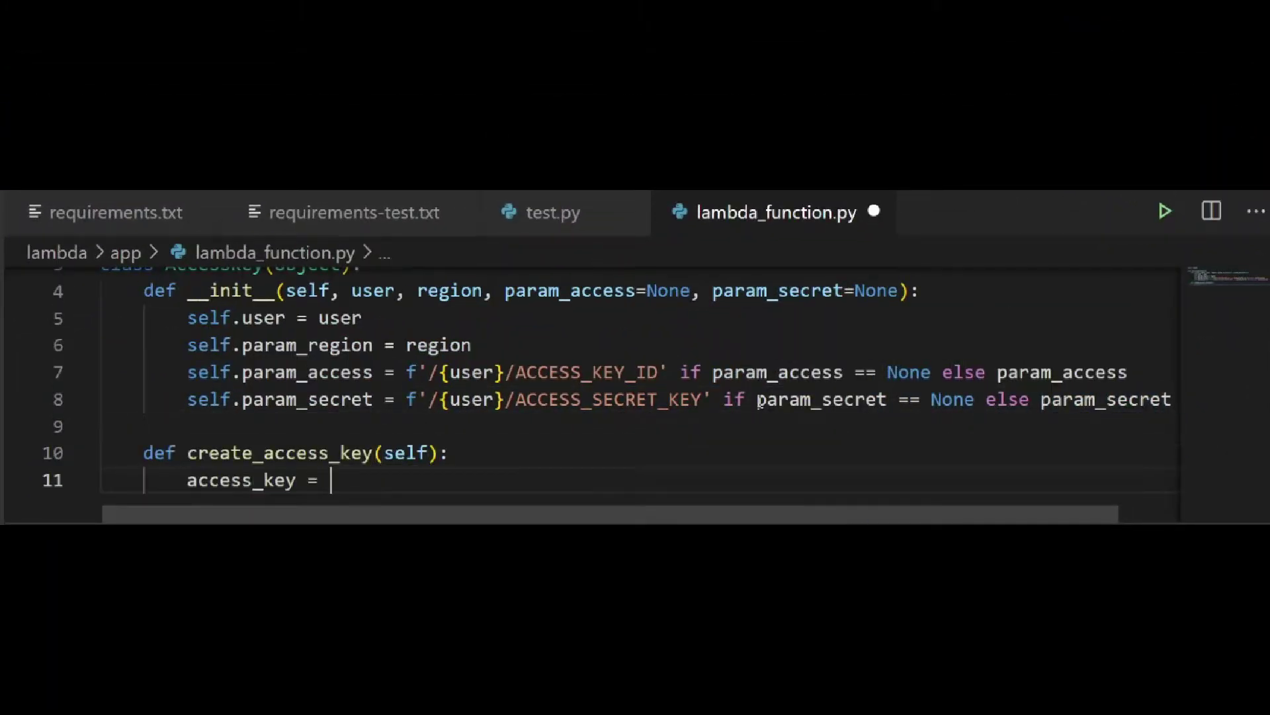
{"action": "key", "text": "Return"}
{"action": "type", "text": "secret_key = ''  ssm = boto3.client('ssm', region_name=se"}
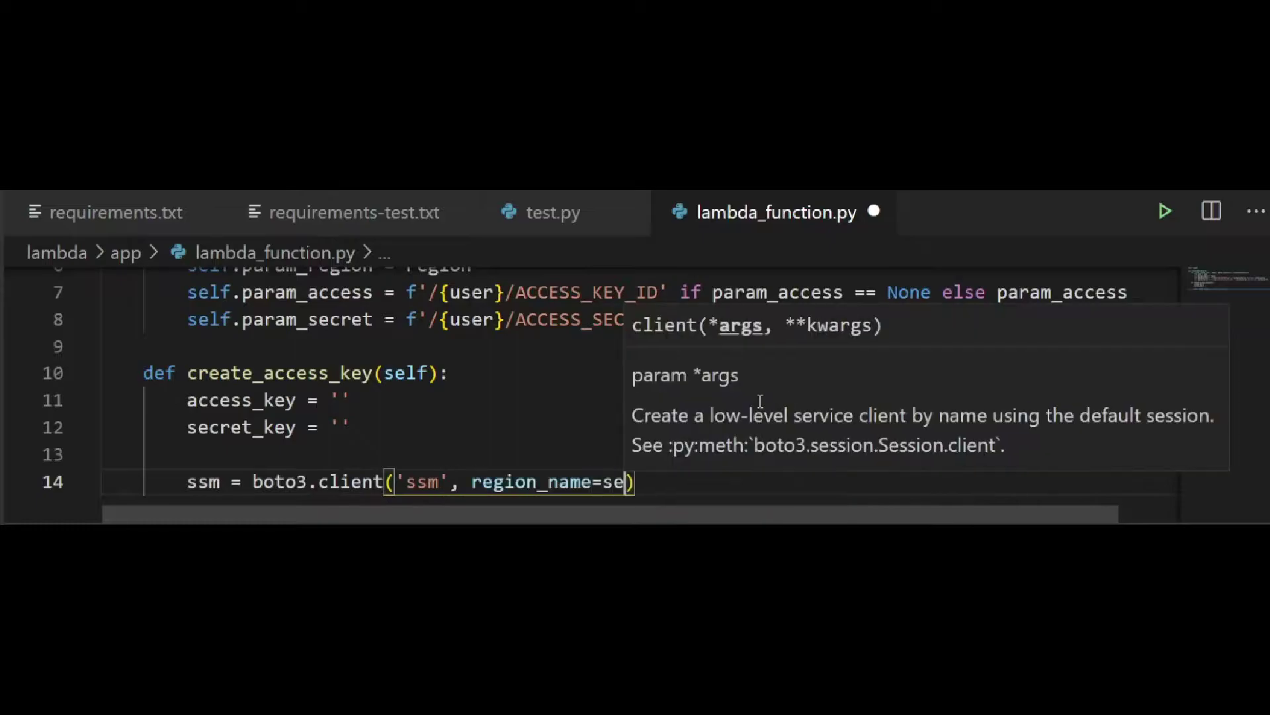
{"action": "type", "text": "lf.param_region)"}
Step: Store the access key as String and secret as SecureString, save, and rerun tests
{"action": "key", "text": "Return"}
{"action": "type", "text": "response = ssm.put_parameter( Name"}
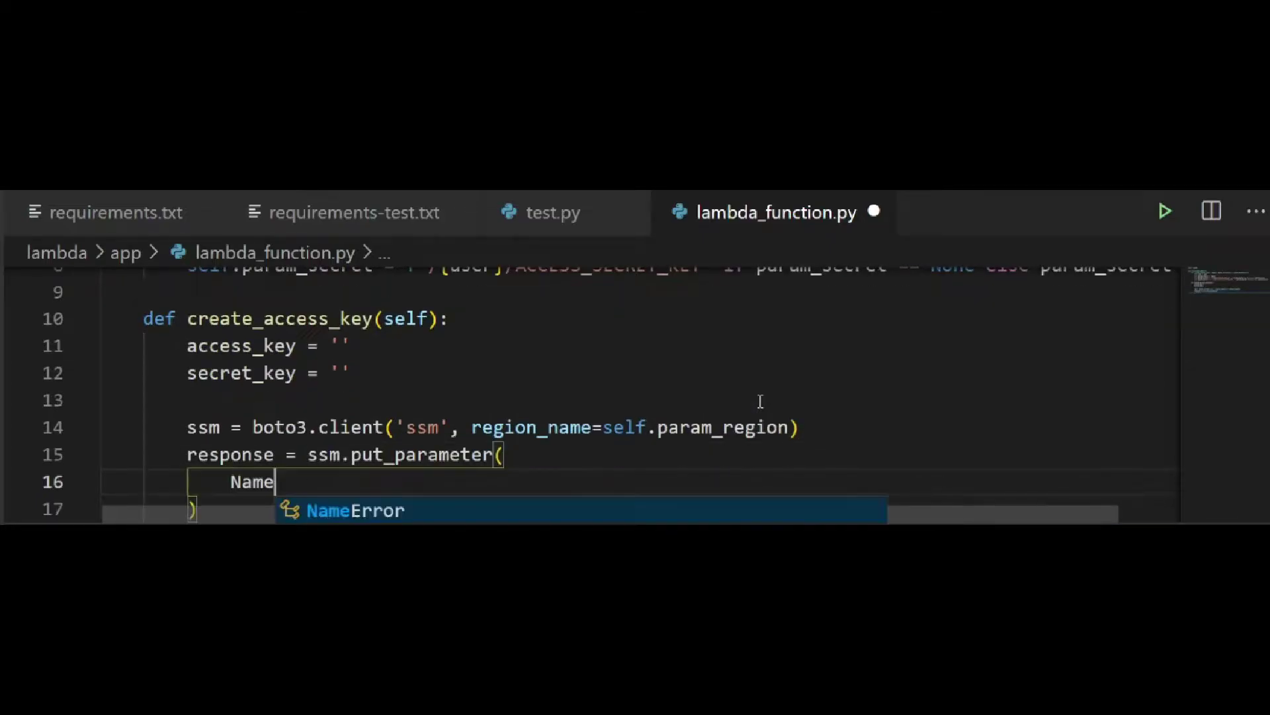
{"action": "type", "text": "=self.param_access,"}
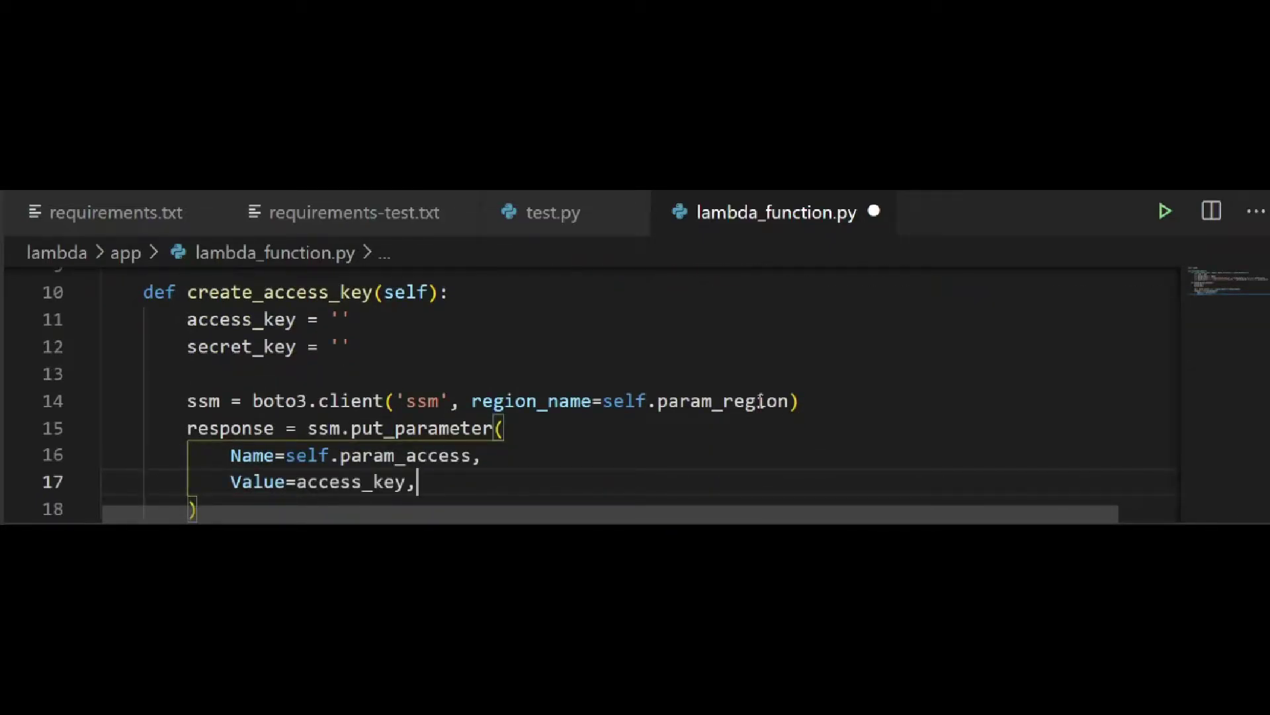
{"action": "type", "text": " Value  Type='String', Overwrite=True"}
{"action": "key", "text": "Down"}
{"action": "key", "text": "Return"}
{"action": "type", "text": "response = ssm"}
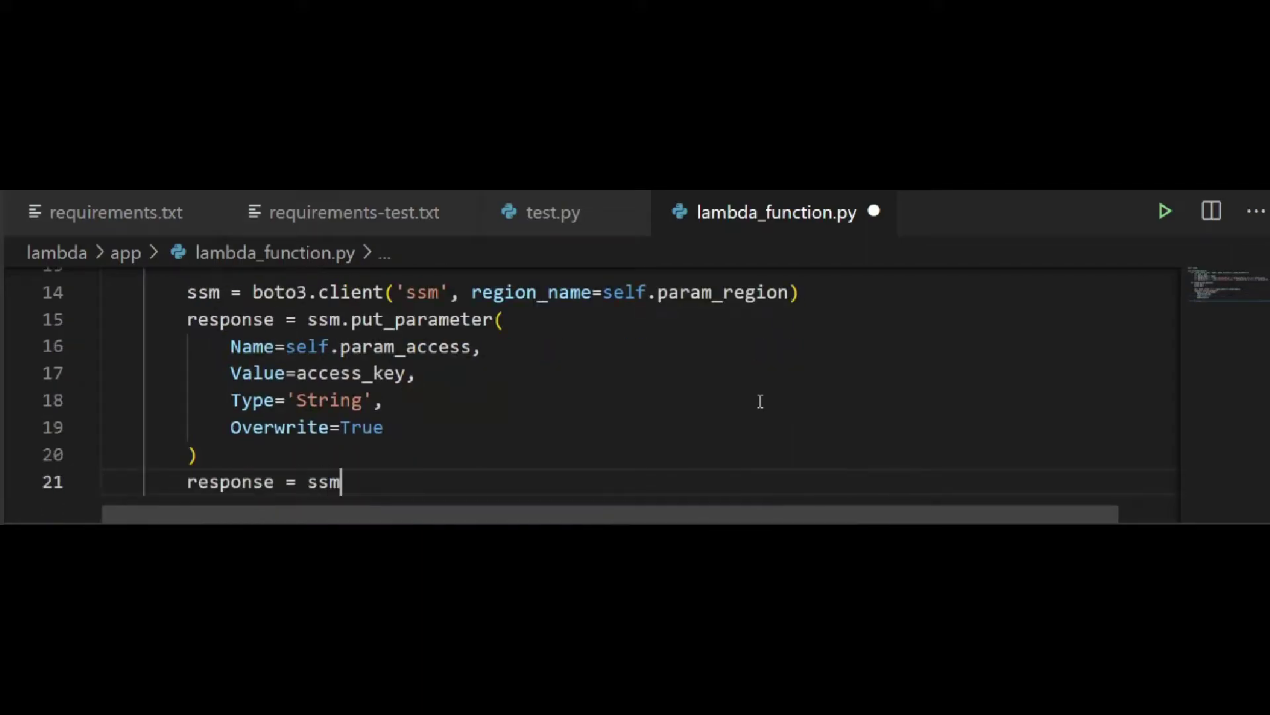
{"action": "type", "text": ".put_parameter("}
{"action": "key", "text": "Return"}
{"action": "type", "text": "Name=self.param_secret,             Value="}
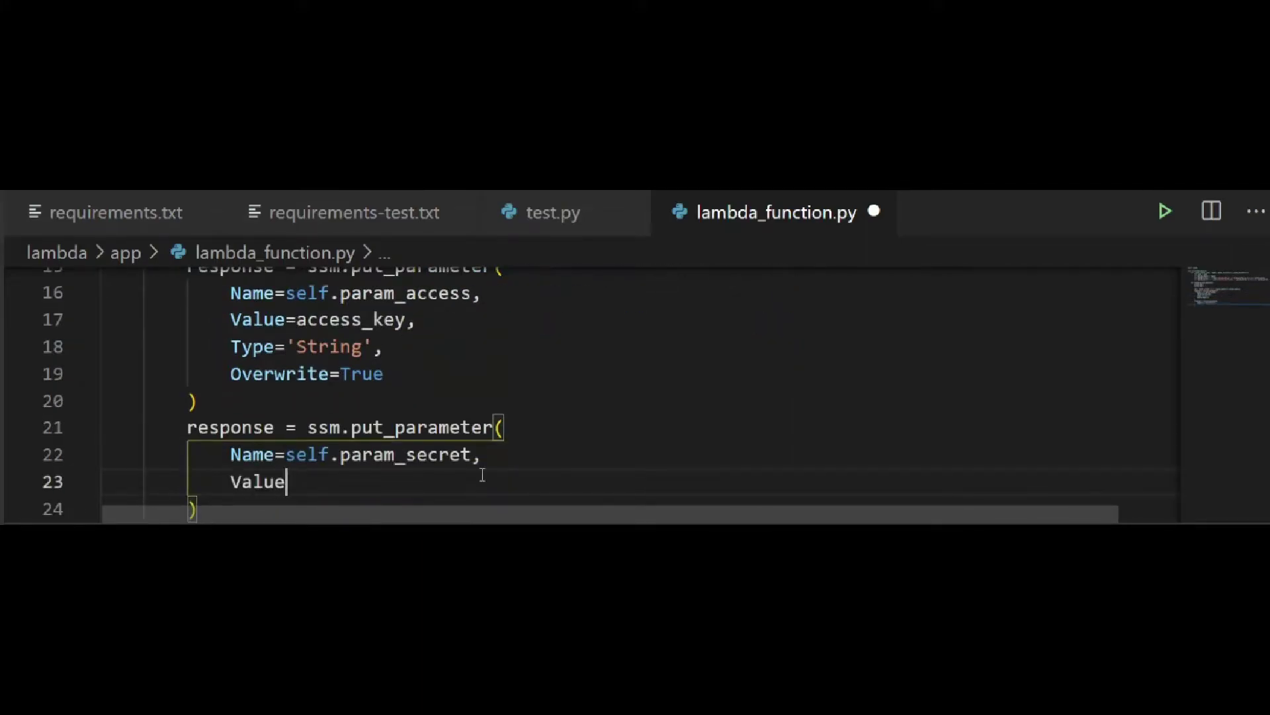
{"action": "type", "text": "secret_key,             Type='SecureString"}
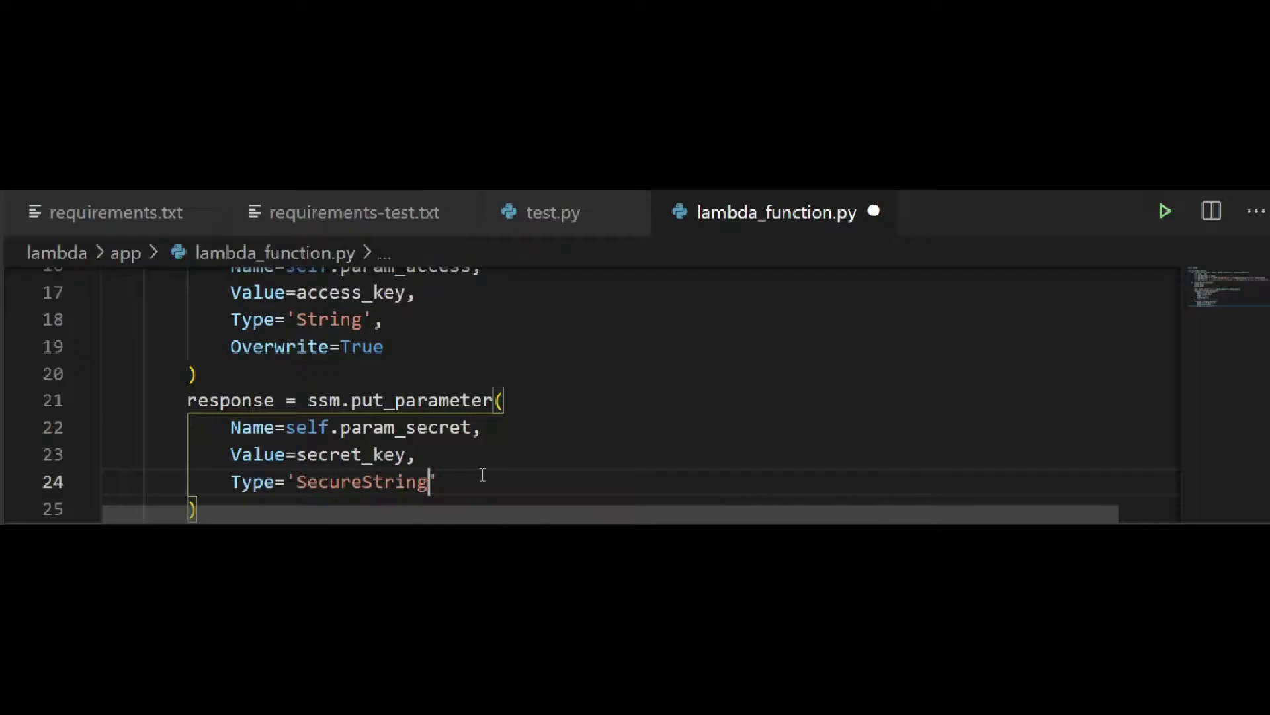
{"action": "type", "text": "',             Overw"}
{"action": "type", "text": "rite=True"}
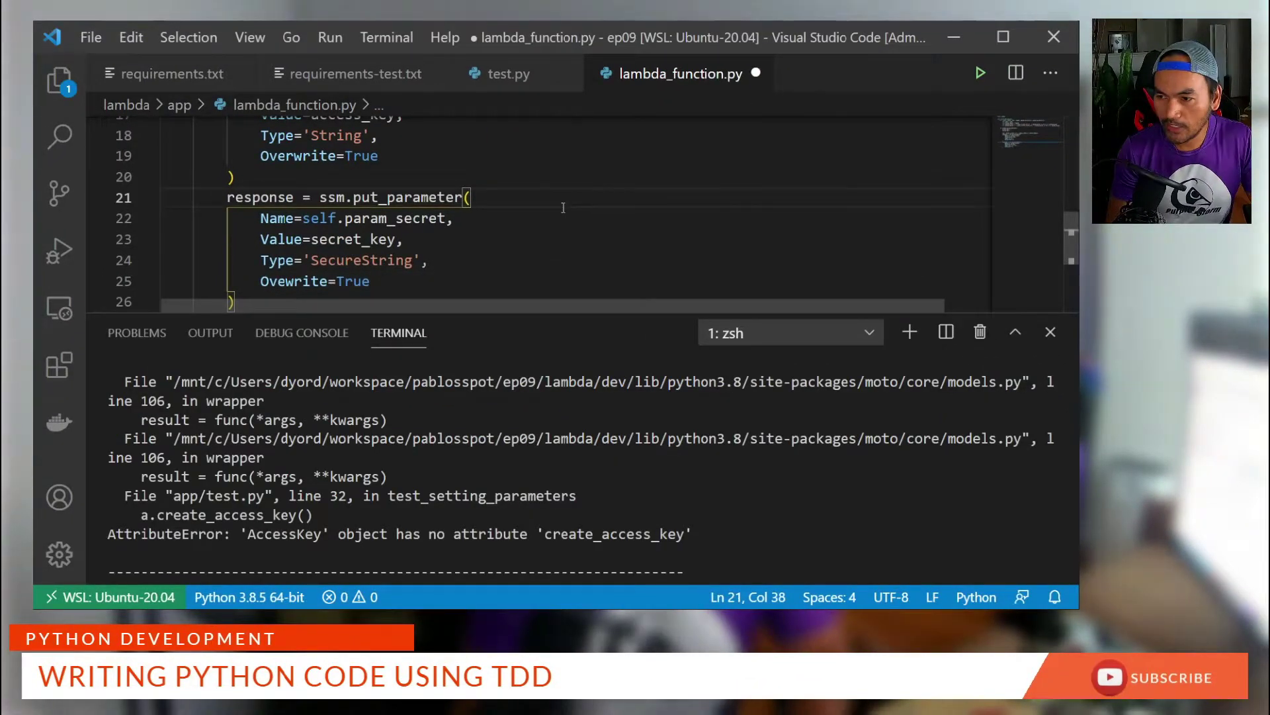
{"action": "key", "text": "ctrl+s"}
{"action": "scroll", "coordinate": [579, 485], "scroll_direction": "down", "scroll_amount": 3}
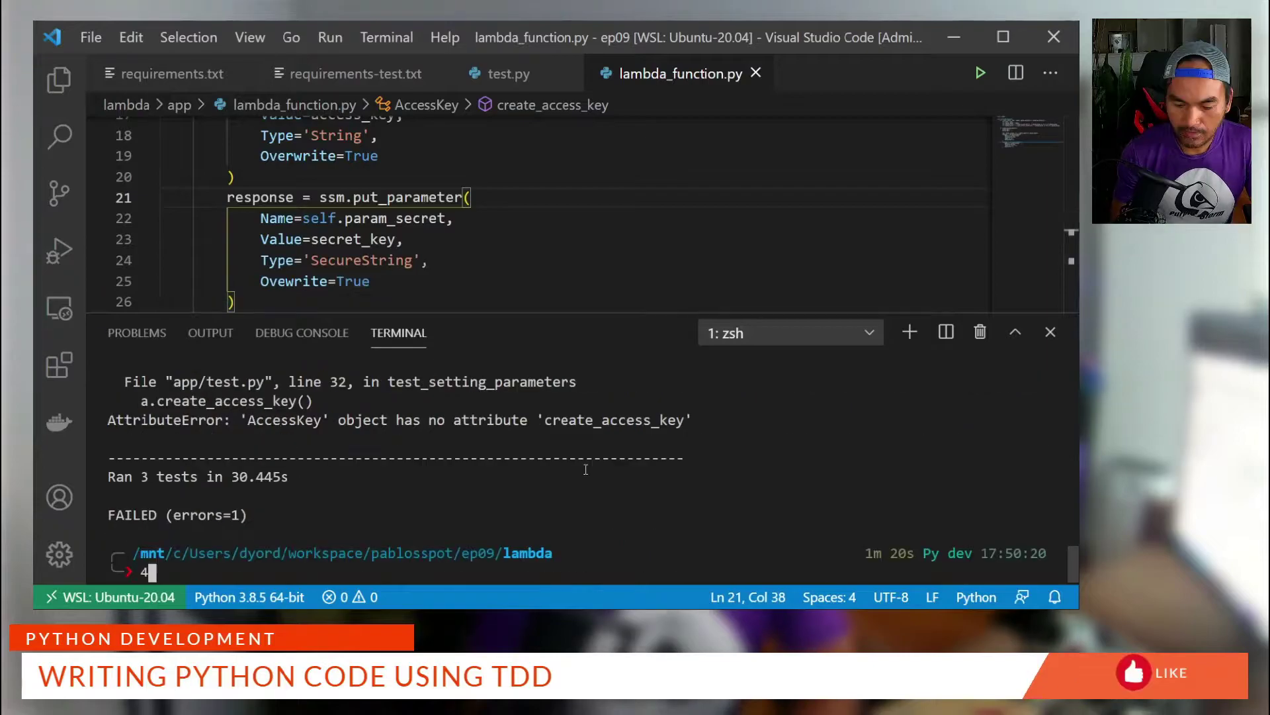
{"action": "key", "text": "Up"}
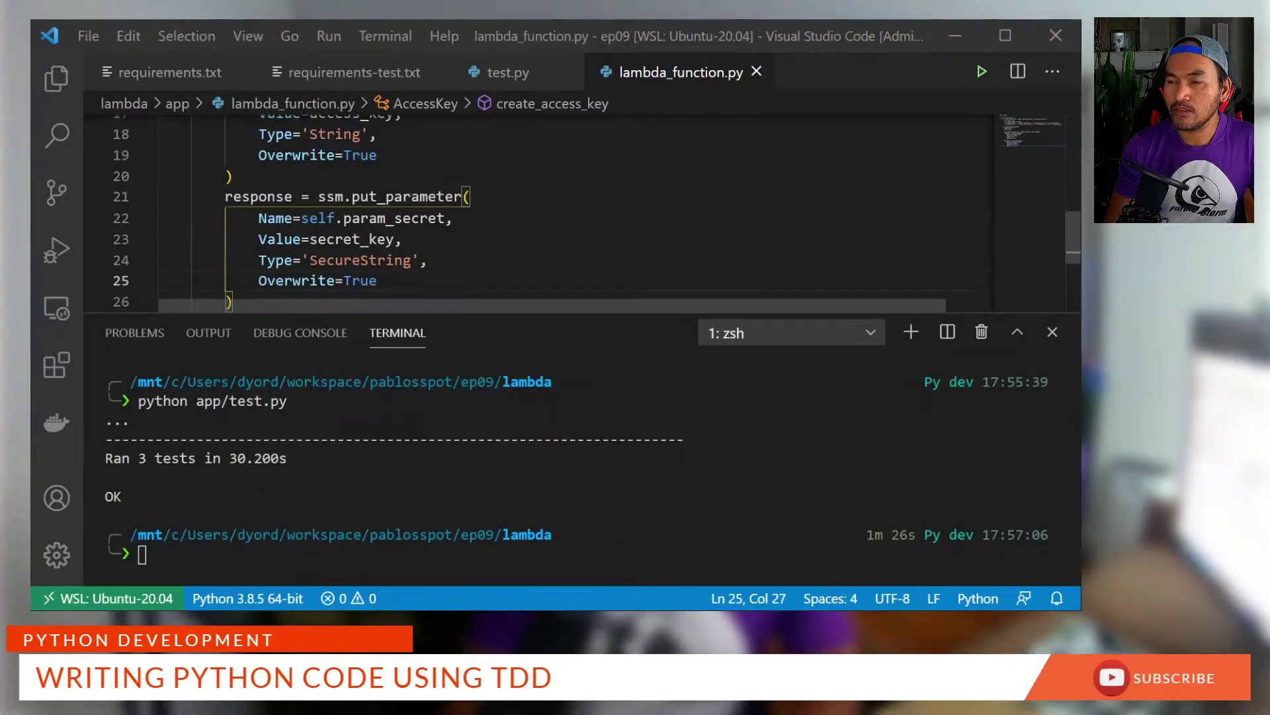
Step: Start a mock_iam-decorated test_param_not_blank method, discarding an unfinished first body
{"action": "left_click", "coordinate": [616, 176]}
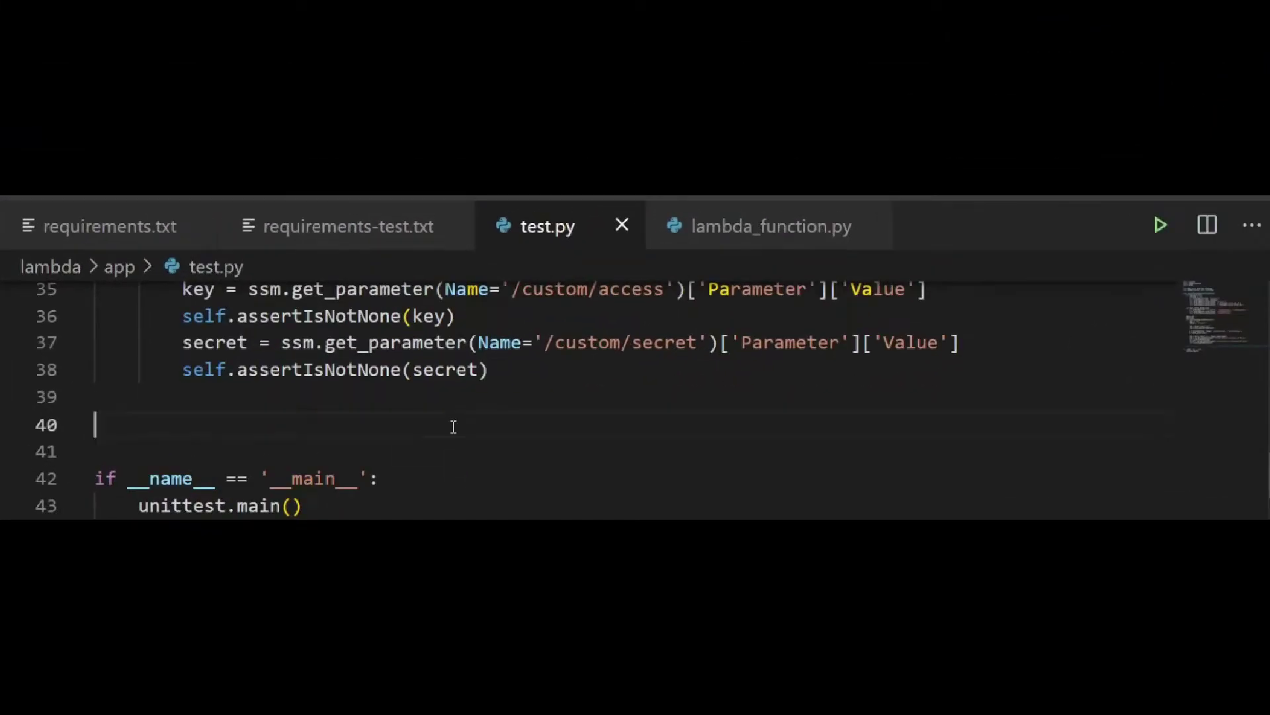
{"action": "key", "text": "Tab"}
{"action": "type", "text": "def t"}
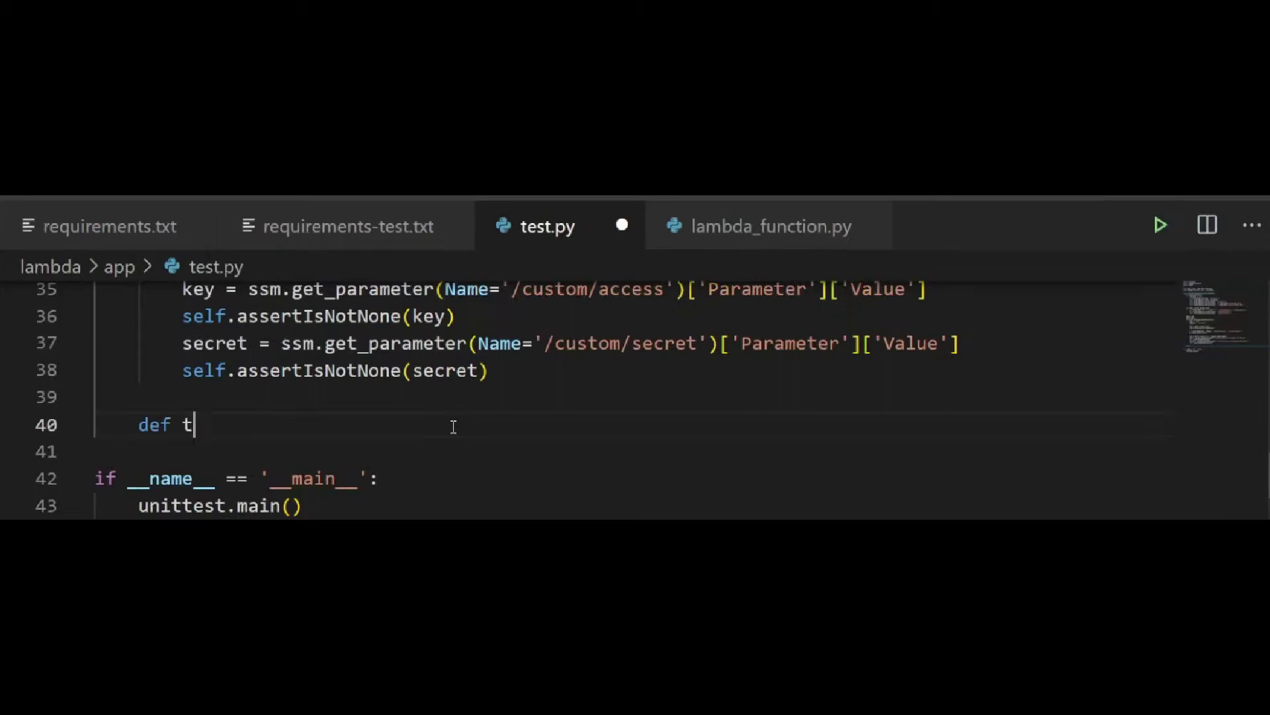
{"action": "type", "text": ":"}
{"action": "key", "text": "Return"}
{"action": "type", "text": "user = "}
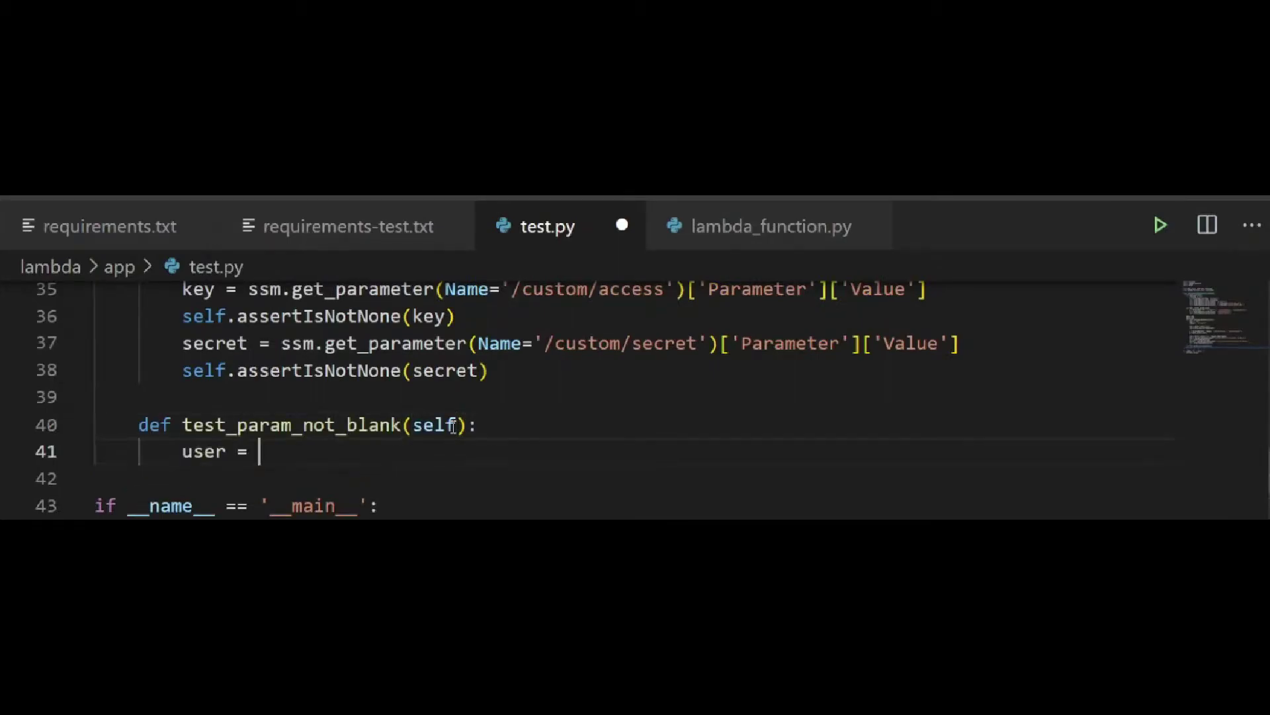
{"action": "type", "text": "'abc'"}
{"action": "key", "text": "Return"}
{"action": "key", "text": "Return"}
{"action": "key", "text": "Return"}
{"action": "type", "text": "iam = boto3"}
{"action": "key", "text": "shift+Up"}
{"action": "key", "text": "shift+Up"}
{"action": "key", "text": "shift+Up"}
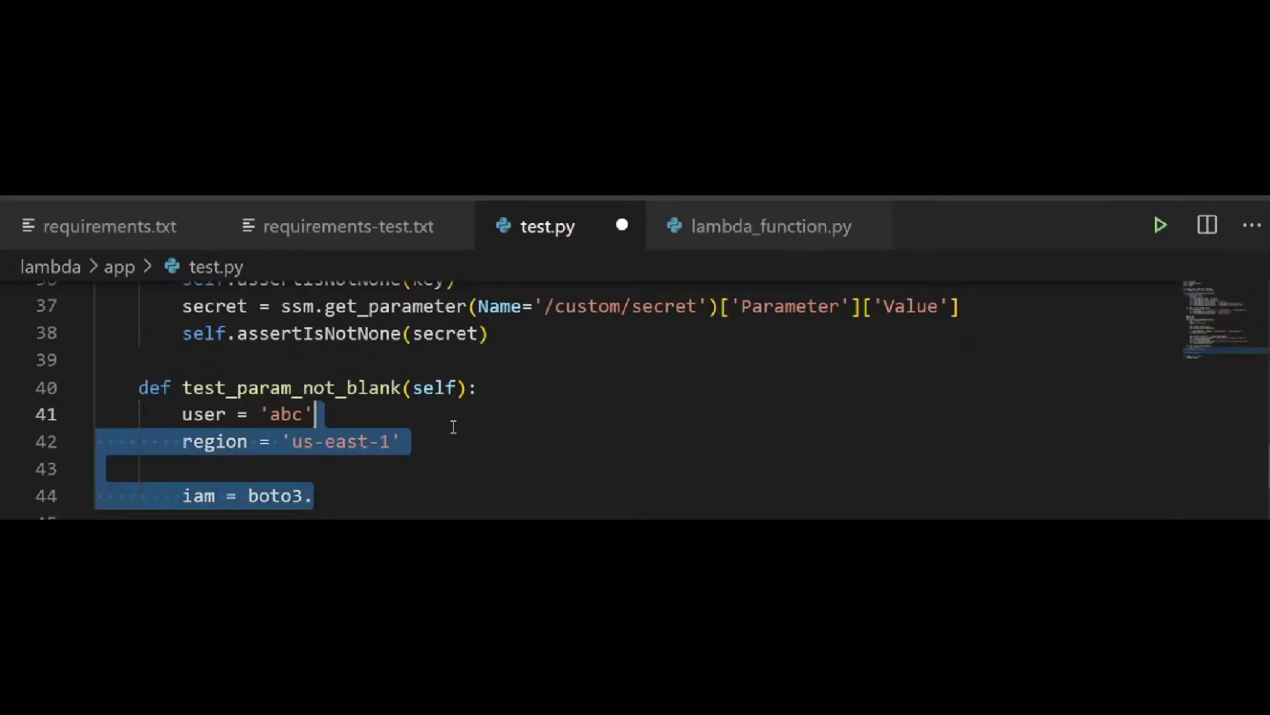
{"action": "key", "text": "BackSpace"}
{"action": "type", "text": "@mock_iam"}
{"action": "key", "text": "Return"}
{"action": "type", "text": "@mock_ssm"}
{"action": "key", "text": "Down"}
{"action": "key", "text": "End"}
{"action": "key", "text": "Return"}
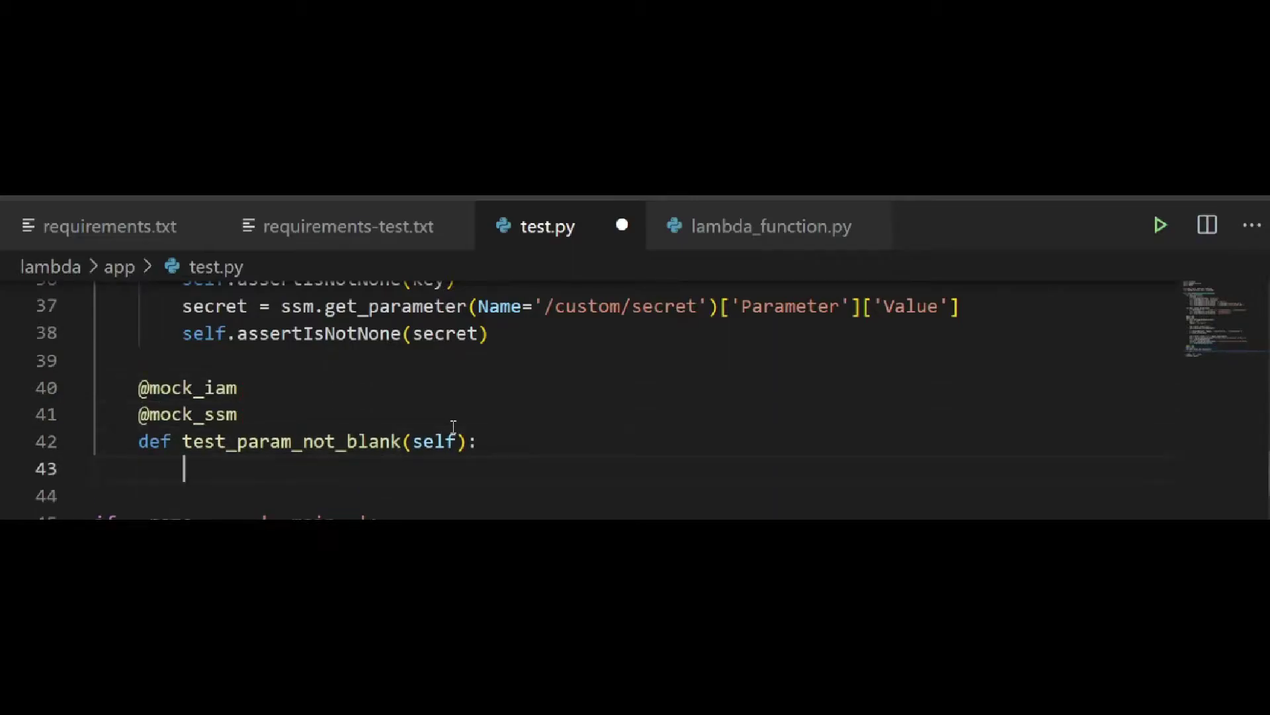
{"action": "type", "text": "c"}
Step: Write setup lines: user, region, IAM client and user, AccessKey, create_access_key, SSM client
{"action": "key", "text": "Right"}
{"action": "key", "text": "Return"}
{"action": "type", "text": "region = 'us-east-1"}
{"action": "key", "text": "Right"}
{"action": "key", "text": "Return"}
{"action": "key", "text": "Return"}
{"action": "type", "text": "iam = boto3.client('iam'"}
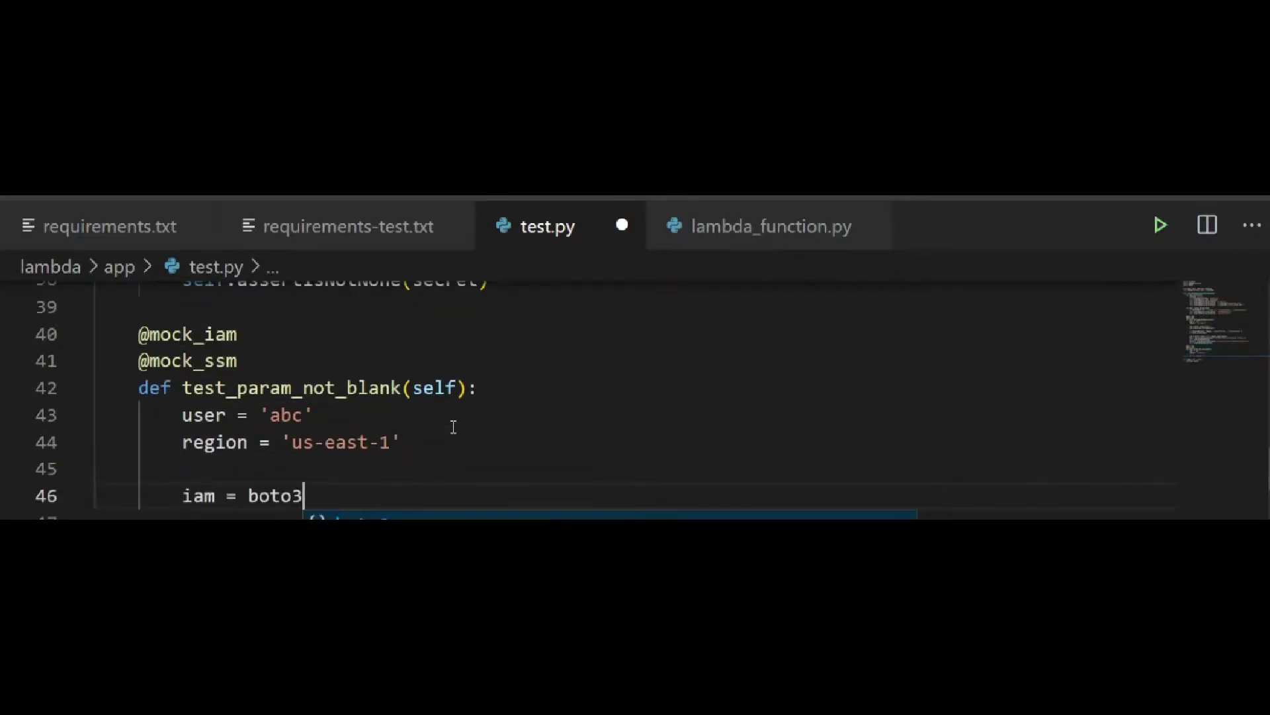
{"action": "key", "text": "Right"}
{"action": "key", "text": "Return"}
{"action": "type", "text": "iam.create_user(UserNa"}
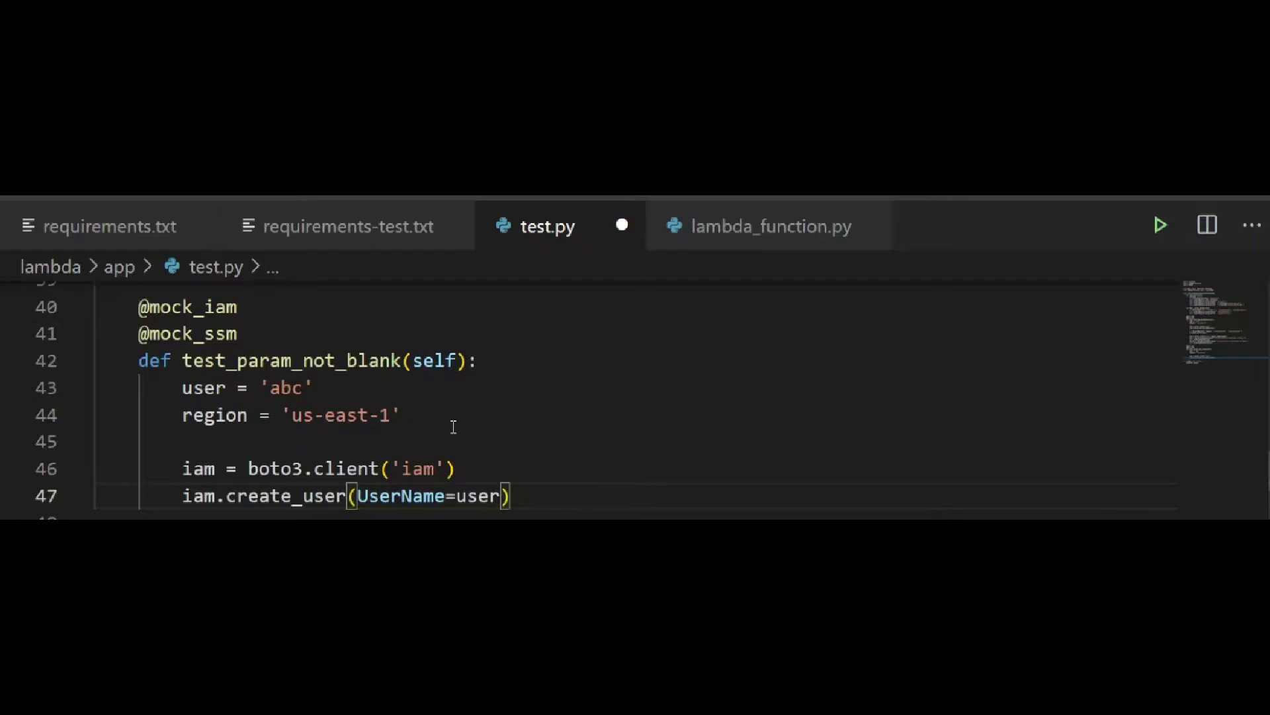
{"action": "key", "text": "Right"}
{"action": "key", "text": "Return"}
{"action": "key", "text": "Return"}
{"action": "type", "text": "a = AccessKey(user, region, '/custom/ac"}
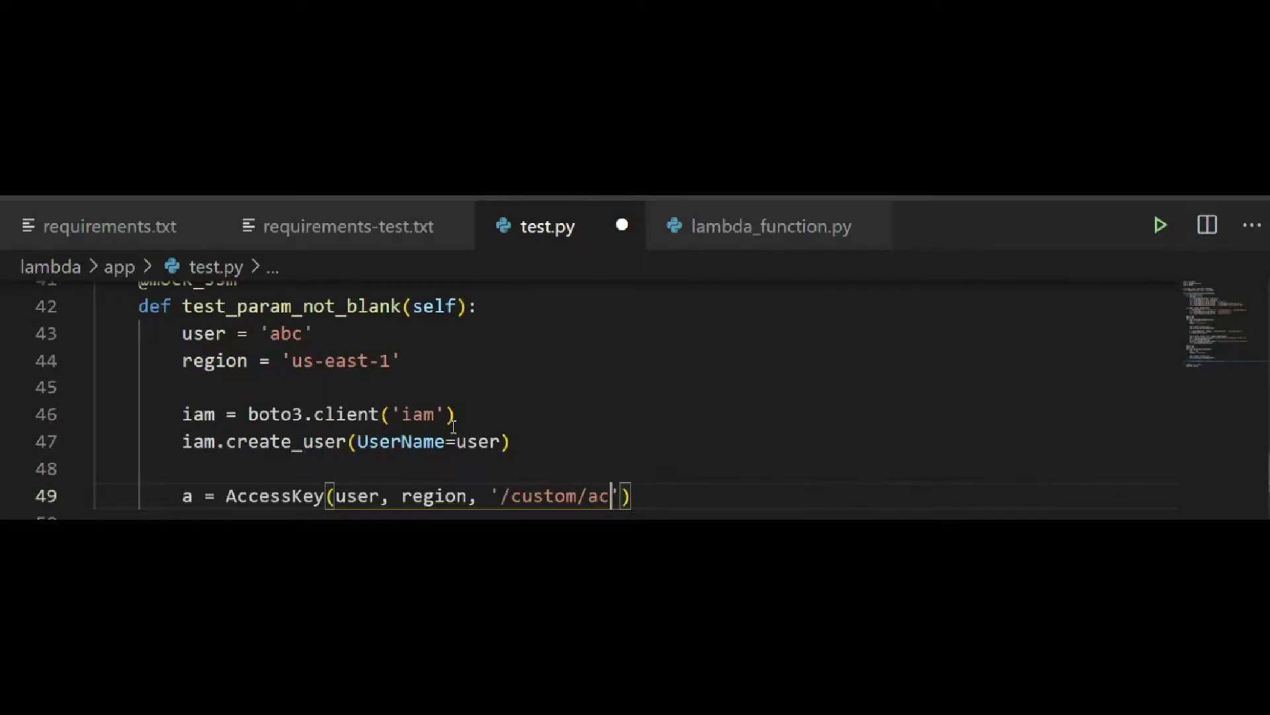
{"action": "type", "text": "cess', '/custom/secret')"}
{"action": "key", "text": "Return"}
{"action": "type", "text": "a.create_access_key("}
{"action": "key", "text": "Right"}
{"action": "key", "text": "Return"}
{"action": "key", "text": "Return"}
{"action": "type", "text": "ssm = boto"}
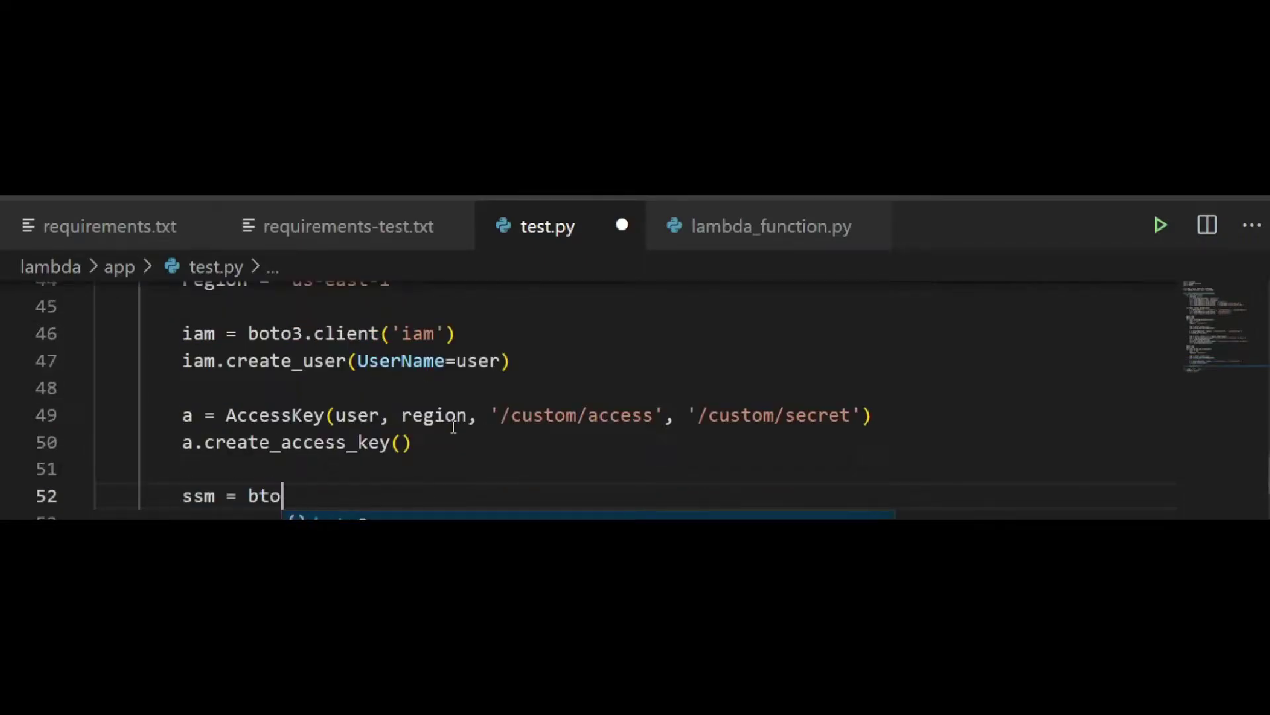
{"action": "type", "text": "3.client('ssm', region_name=region"}
{"action": "key", "text": "Right"}
Step: Read '/custom/access' and '/custom/secret' from SSM and assertNotEqual each against ''
{"action": "key", "text": "Return"}
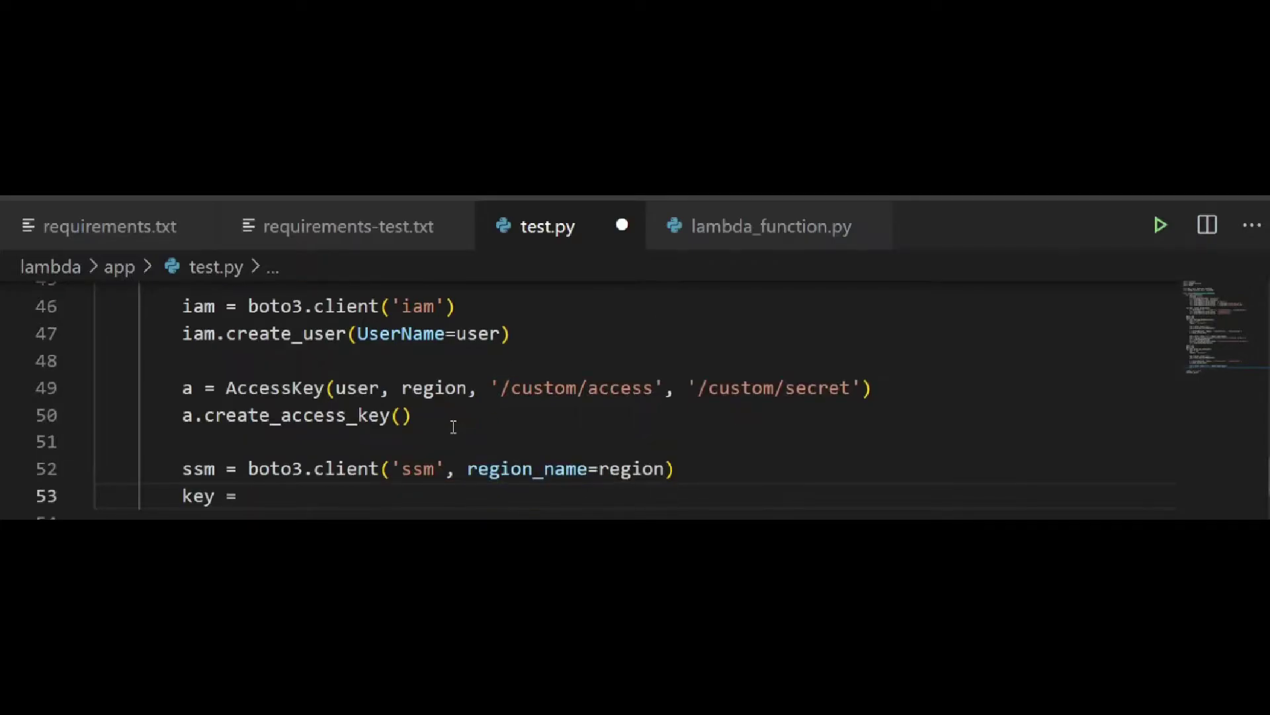
{"action": "type", "text": "ssm.get_parameter(Name='/custom/access')['Paramneter"}
{"action": "key", "text": "Down"}
{"action": "key", "text": "Down"}
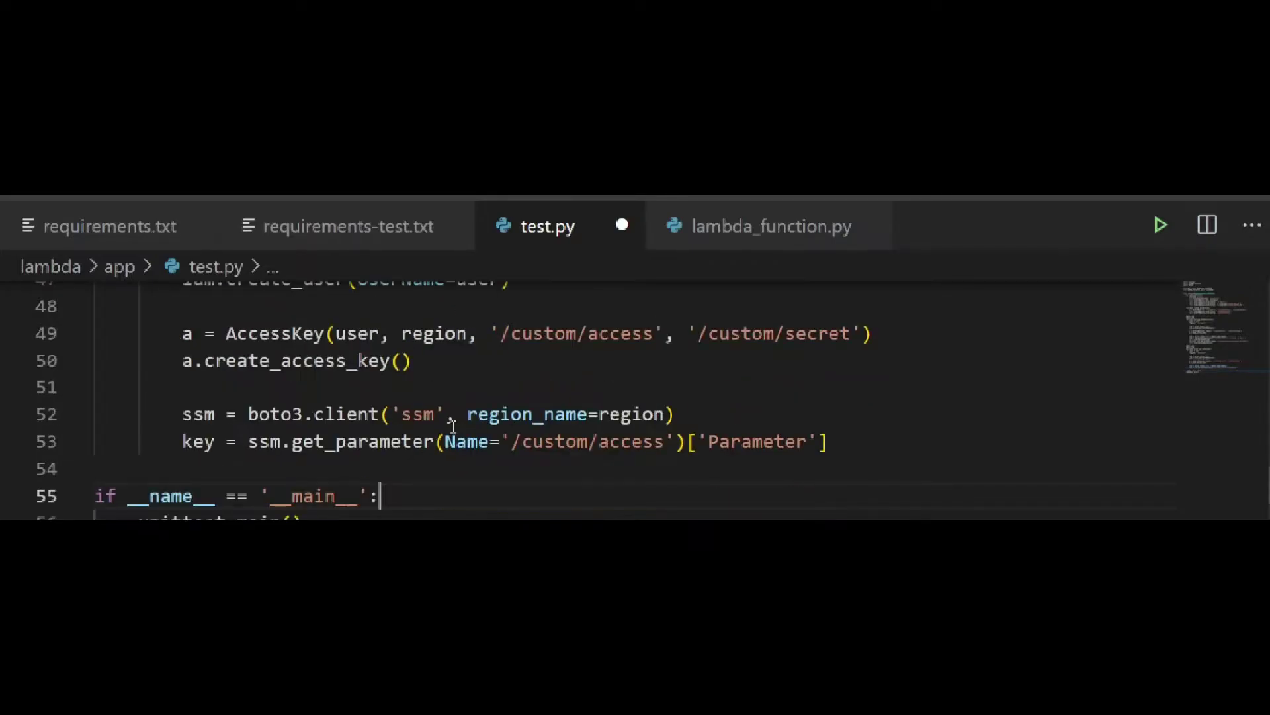
{"action": "key", "text": "Up"}
{"action": "key", "text": "Up"}
{"action": "key", "text": "End"}
{"action": "type", "text": "['Value']"}
{"action": "key", "text": "Return"}
{"action": "type", "text": "self.assertNotEqual('"}
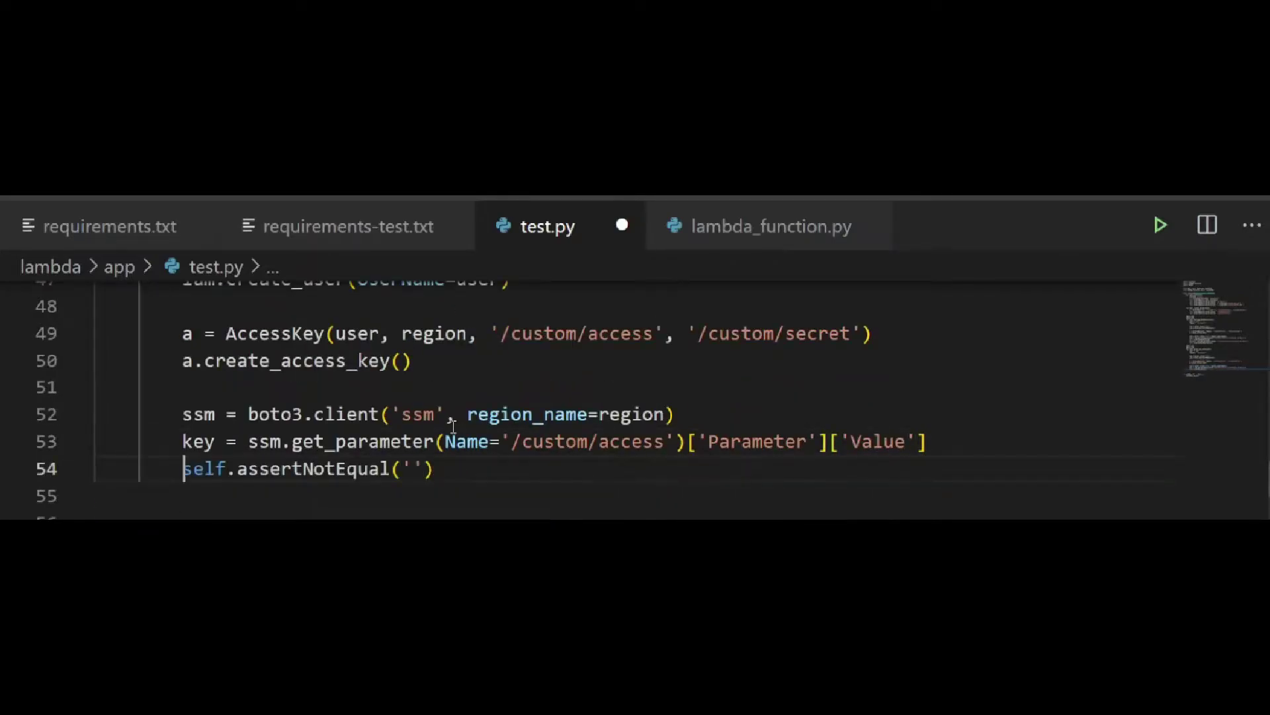
{"action": "key", "text": "shift+Up"}
{"action": "key", "text": "shift+Home"}
{"action": "key", "text": "shift+alt+Down"}
{"action": "type", "text": "secretsecret"}
{"action": "left_click", "coordinate": [402, 442]}
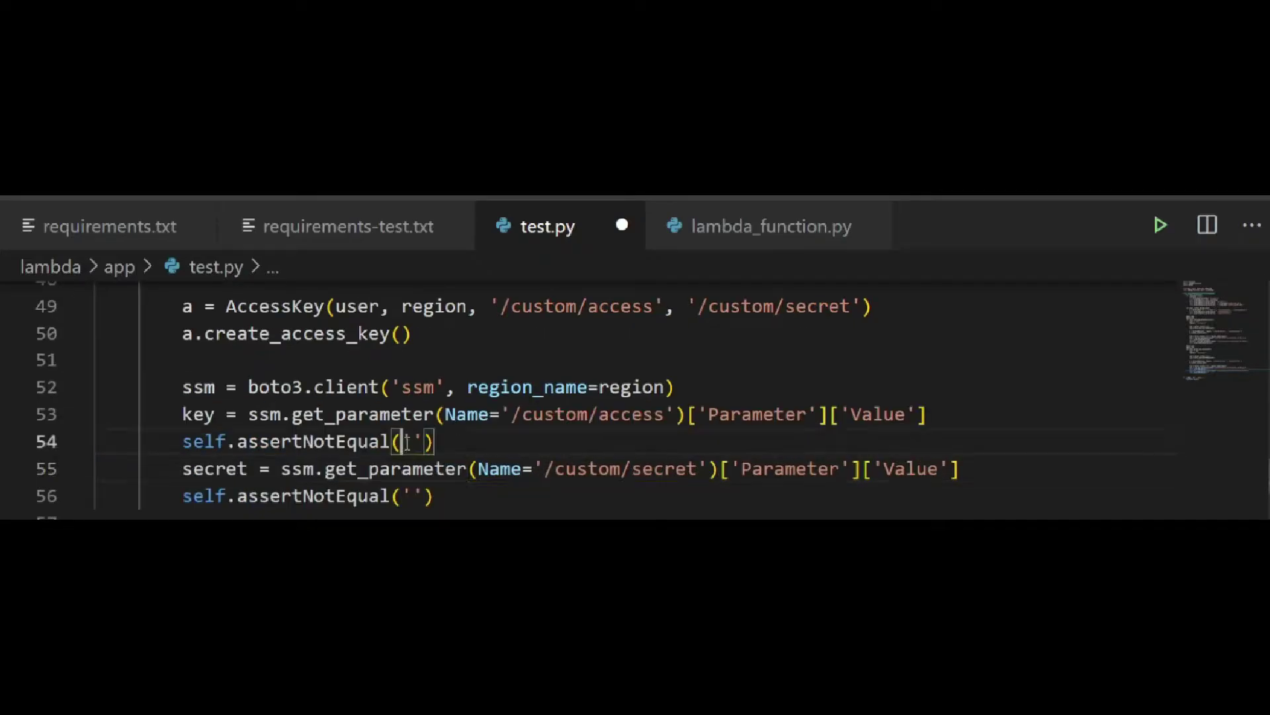
{"action": "type", "text": "key,"}
{"action": "left_click", "coordinate": [402, 495]}
{"action": "type", "text": "secret,"}
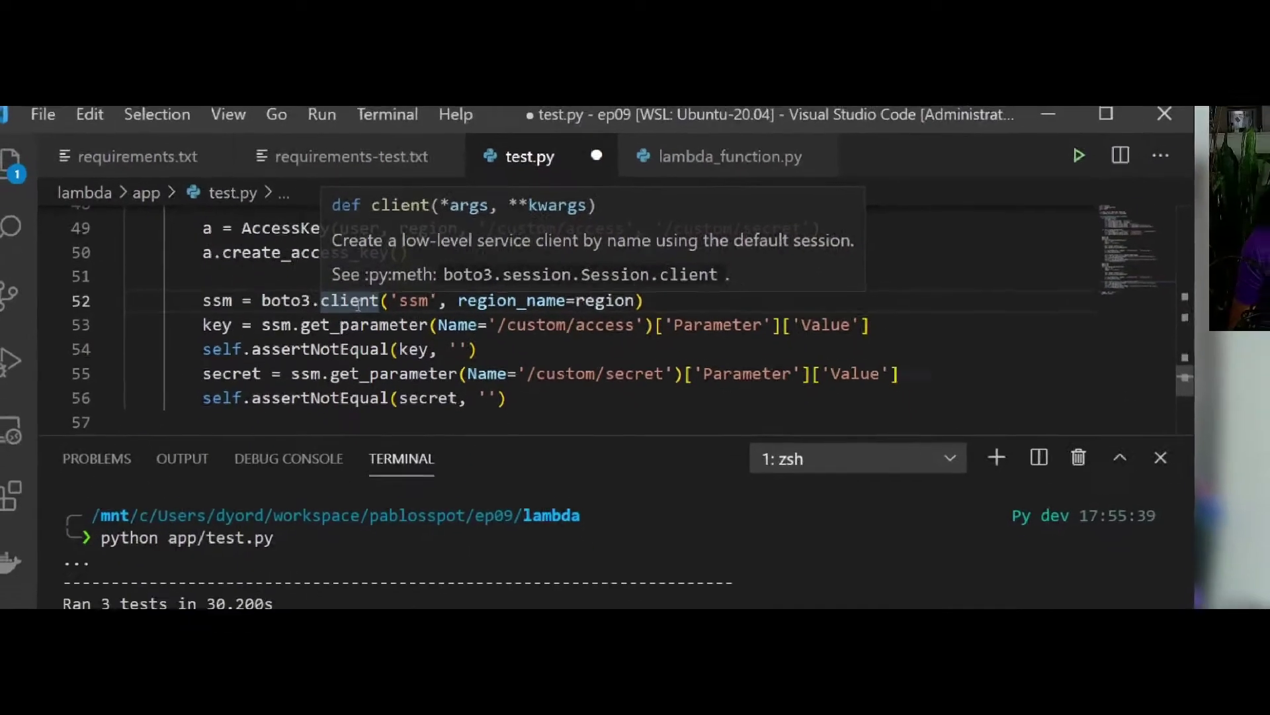
Step: Save test.py and rerun python app/test.py, showing one failure in test_param_not_blank
{"action": "left_click", "coordinate": [421, 278]}
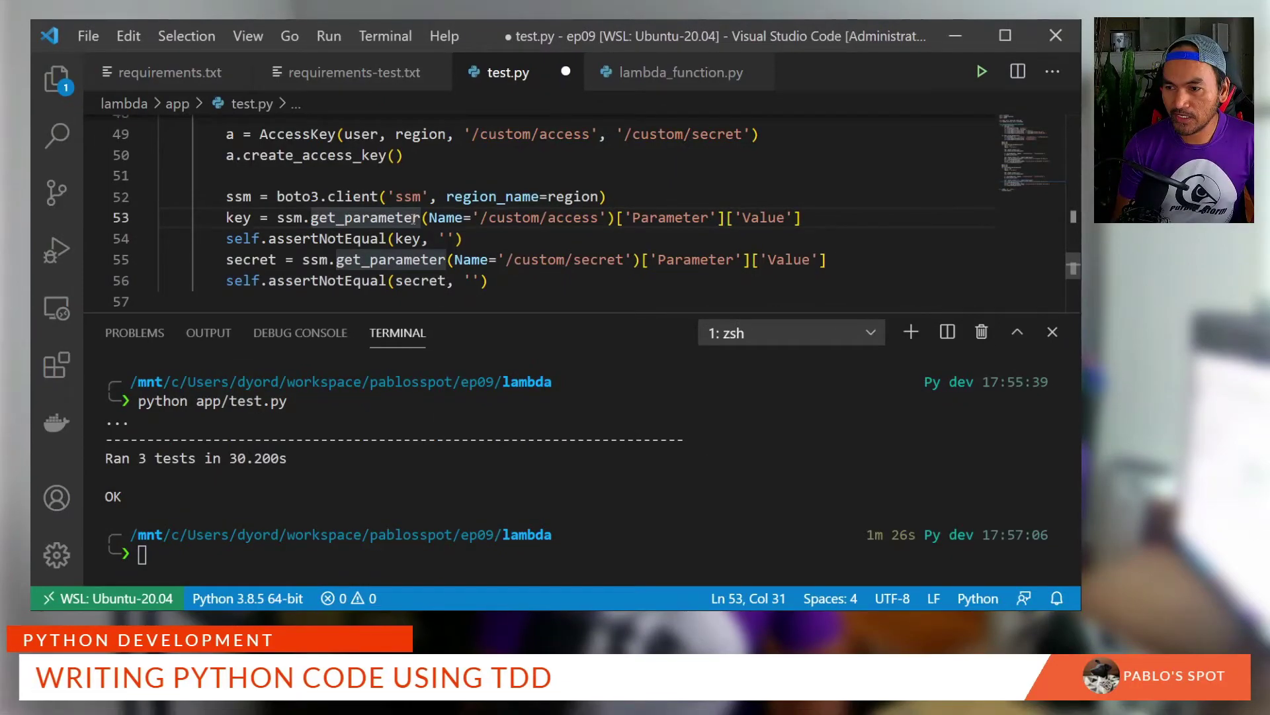
{"action": "key", "text": "ctrl+s"}
{"action": "left_click", "coordinate": [413, 504]}
{"action": "key", "text": "Up"}
{"action": "key", "text": "Return"}
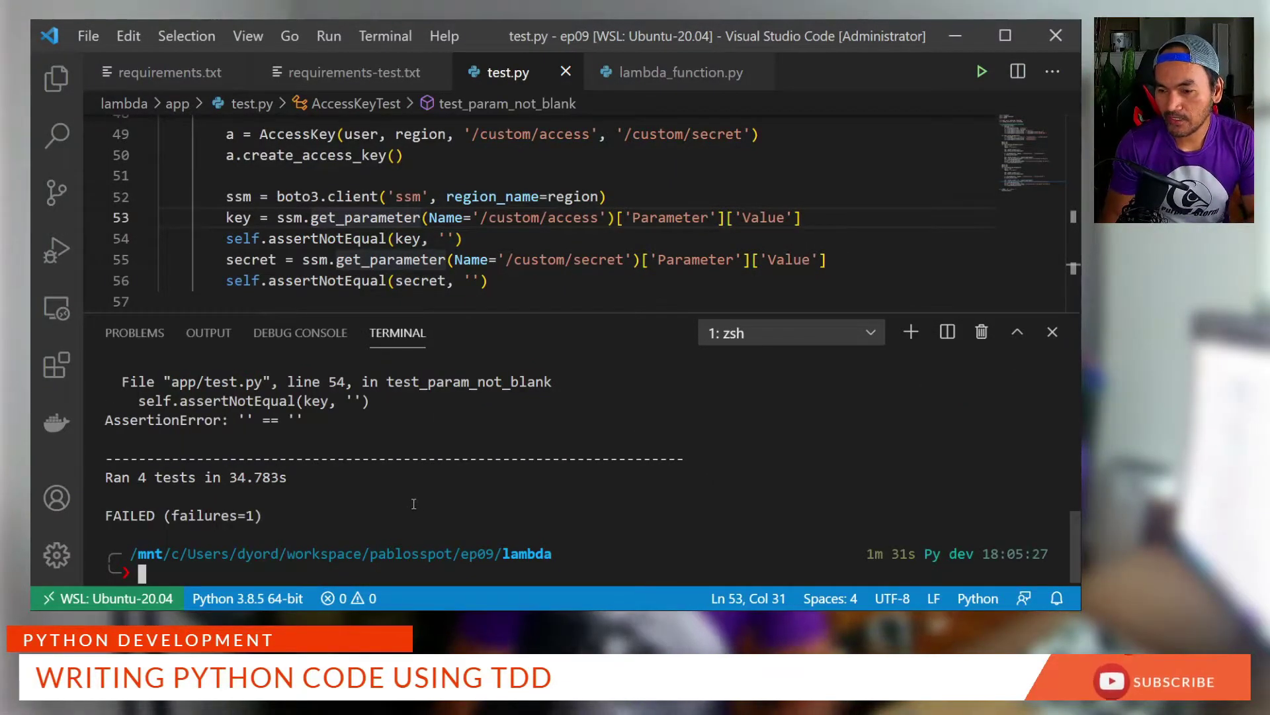
{"action": "scroll", "coordinate": [413, 504], "scroll_direction": "up", "scroll_amount": 2}
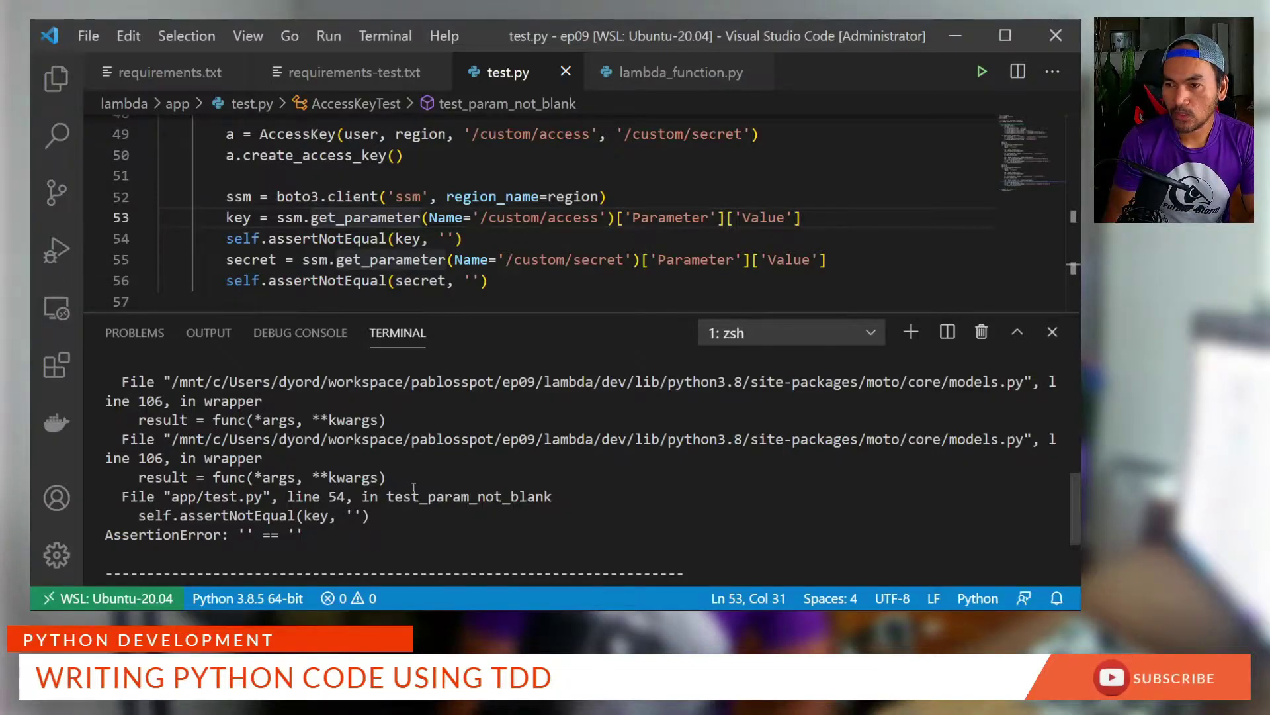
{"action": "scroll", "coordinate": [413, 487], "scroll_direction": "up", "scroll_amount": 5}
{"action": "scroll", "coordinate": [413, 486], "scroll_direction": "down", "scroll_amount": 5}
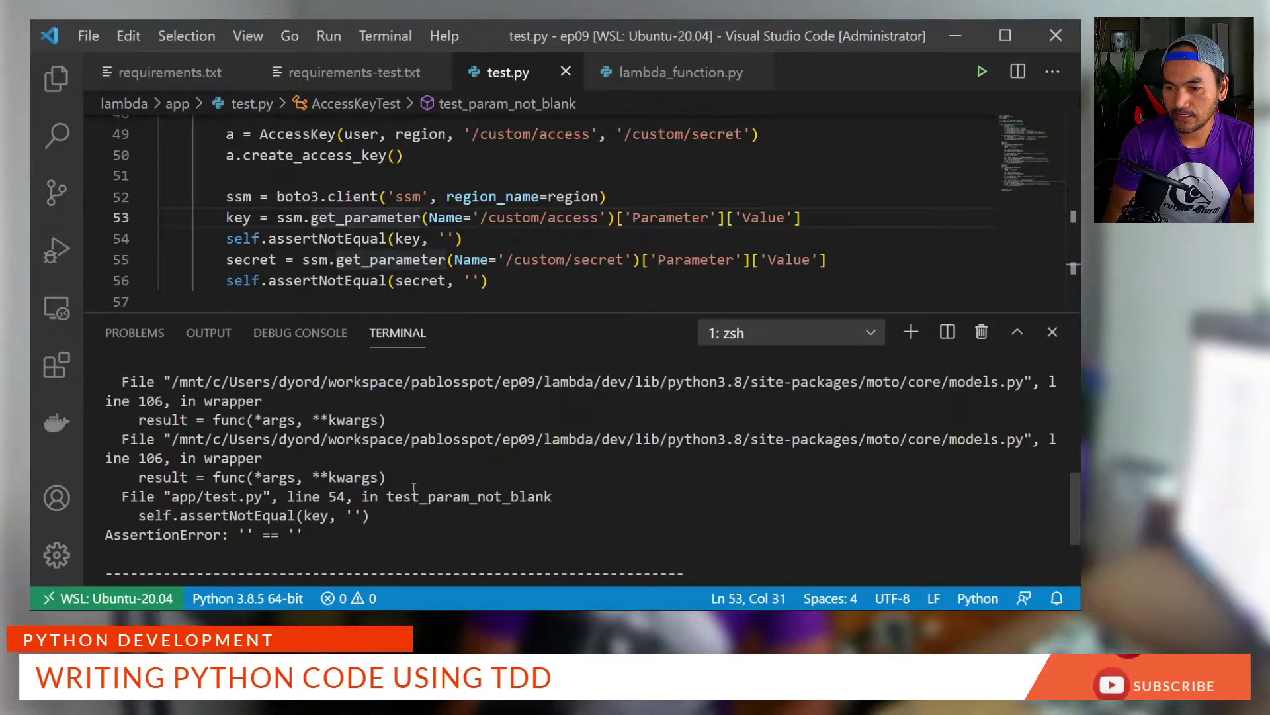
{"action": "scroll", "coordinate": [413, 486], "scroll_direction": "down", "scroll_amount": 2}
{"action": "scroll", "coordinate": [602, 378], "scroll_direction": "up", "scroll_amount": 3}
Step: Add an IAM client and a create_access_key call for the user in create_access_key
{"action": "left_click", "coordinate": [496, 363]}
{"action": "key", "text": "Return"}
{"action": "key", "text": "Return"}
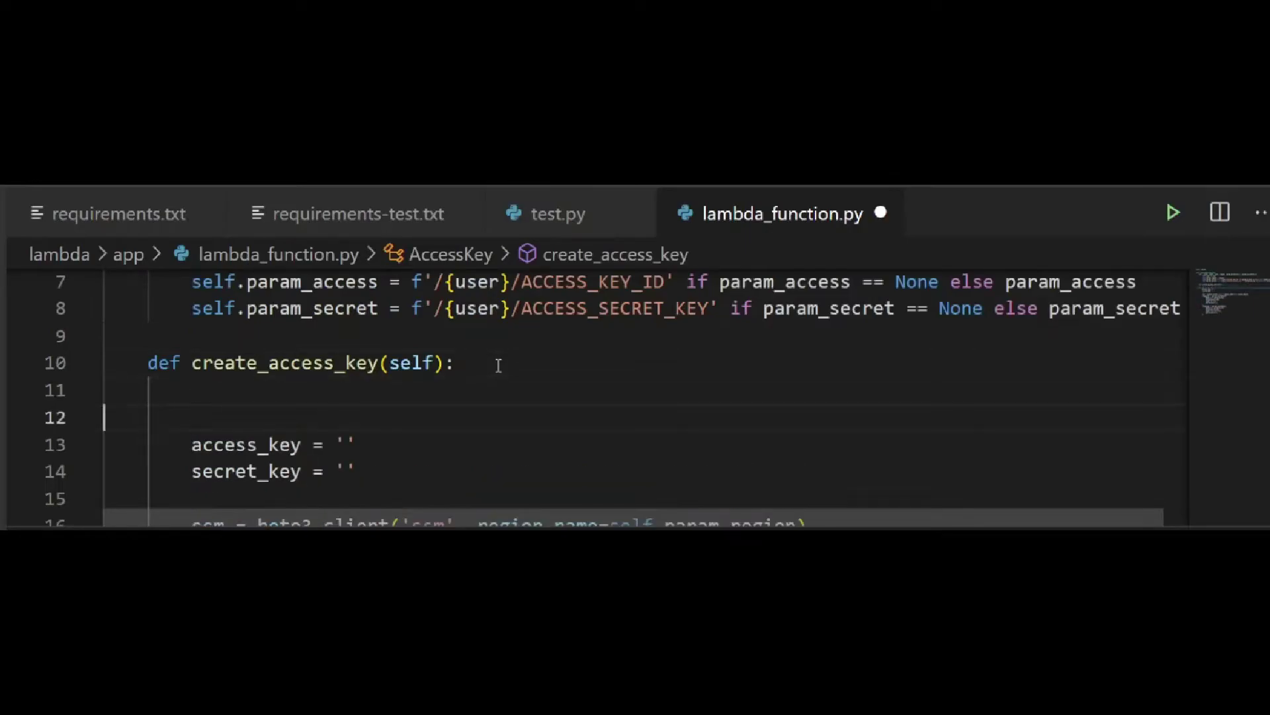
{"action": "key", "text": "BackSpace"}
{"action": "key", "text": "BackSpace"}
{"action": "key", "text": "Return"}
{"action": "type", "text": "iam = boto3.client('iam"}
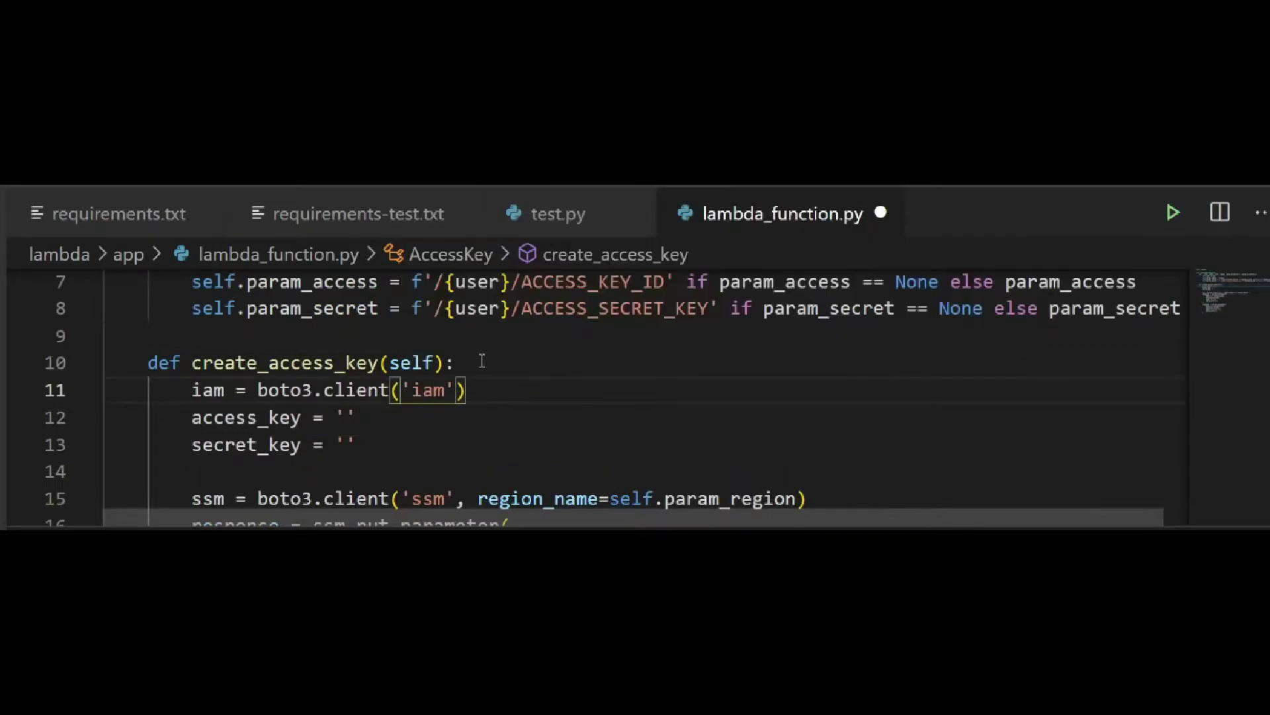
{"action": "key", "text": "End"}
{"action": "key", "text": "Return"}
{"action": "type", "text": "response = iam.create_access_key"}
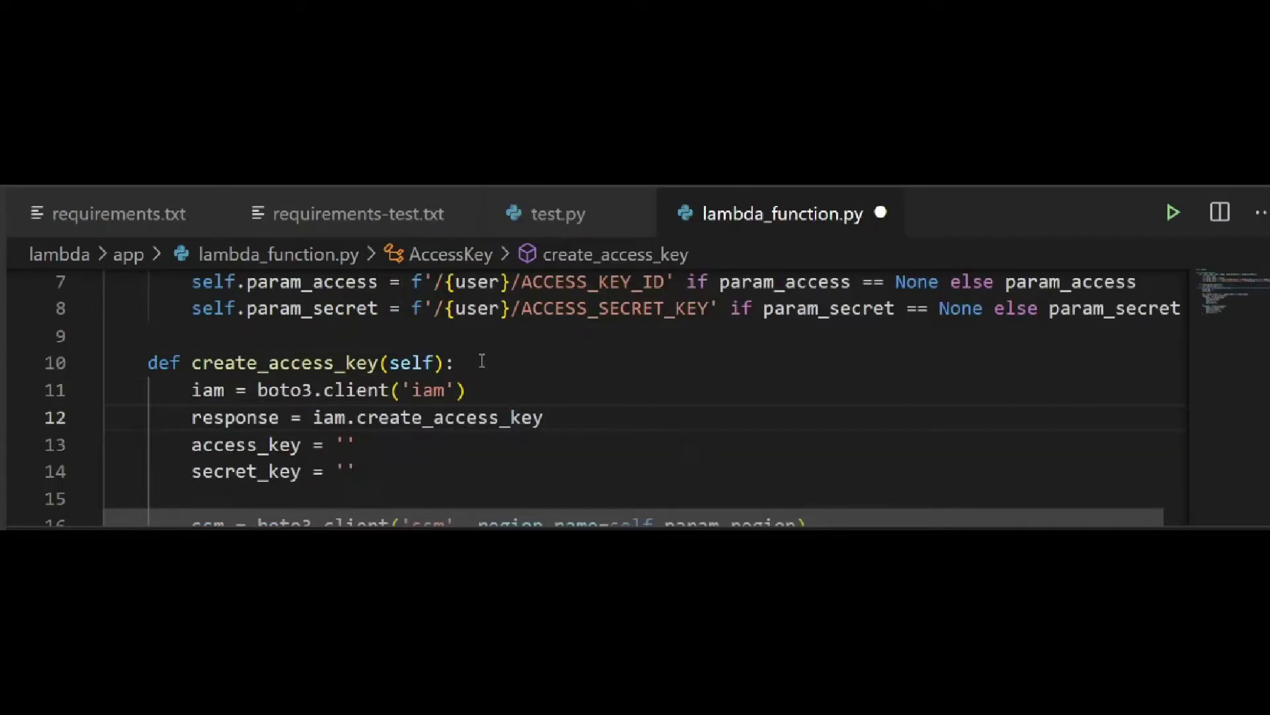
{"action": "type", "text": "(UserName=self.user)["}
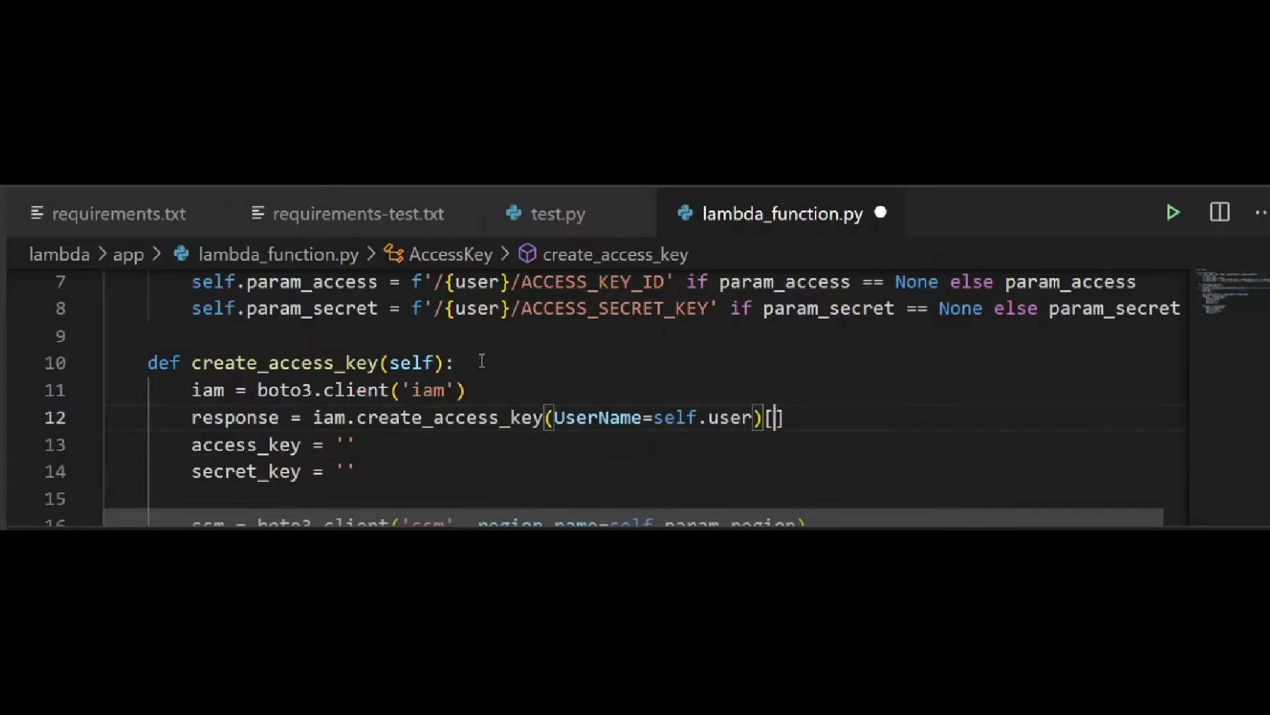
{"action": "type", "text": "'AccessKey"}
Step: Replace the blank access_key and secret_key placeholders with values from the response
{"action": "key", "text": "Down"}
{"action": "key", "text": "End"}
{"action": "key", "text": "BackSpace"}
{"action": "key", "text": "BackSpace"}
{"action": "type", "text": "response['AccessKeyId"}
{"action": "key", "text": "Down"}
{"action": "key", "text": "End"}
{"action": "key", "text": "BackSpace"}
{"action": "key", "text": "BackSpace"}
{"action": "type", "text": "res"}
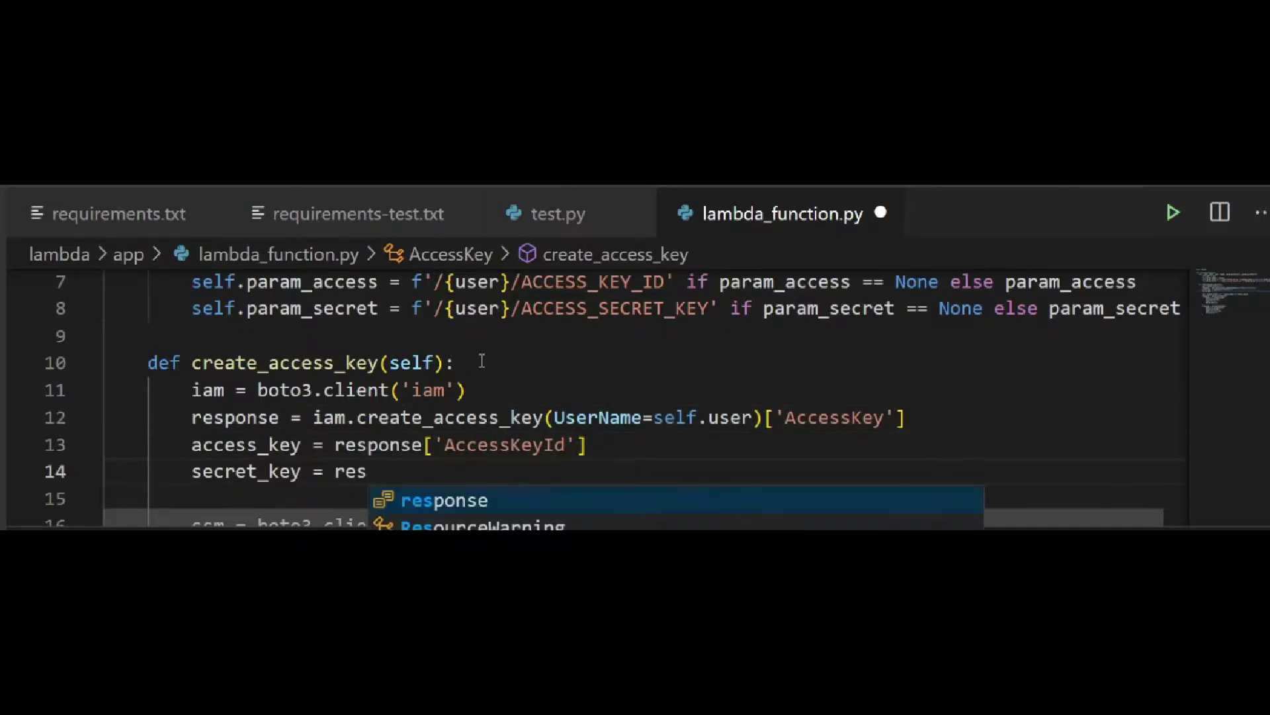
{"action": "key", "text": "Tab"}
{"action": "type", "text": "['SecretAccessKey"}
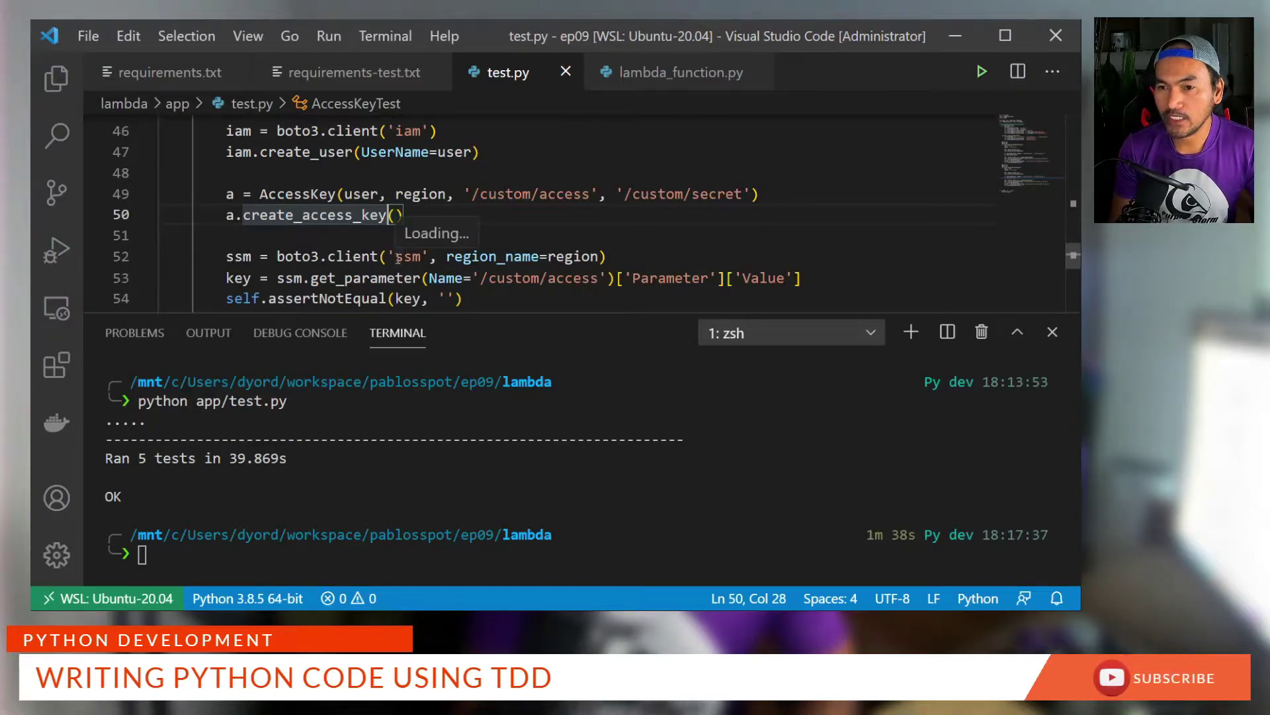
{"action": "scroll", "coordinate": [396, 257], "scroll_direction": "down", "scroll_amount": 3}
{"action": "scroll", "coordinate": [396, 262], "scroll_direction": "up", "scroll_amount": 7}
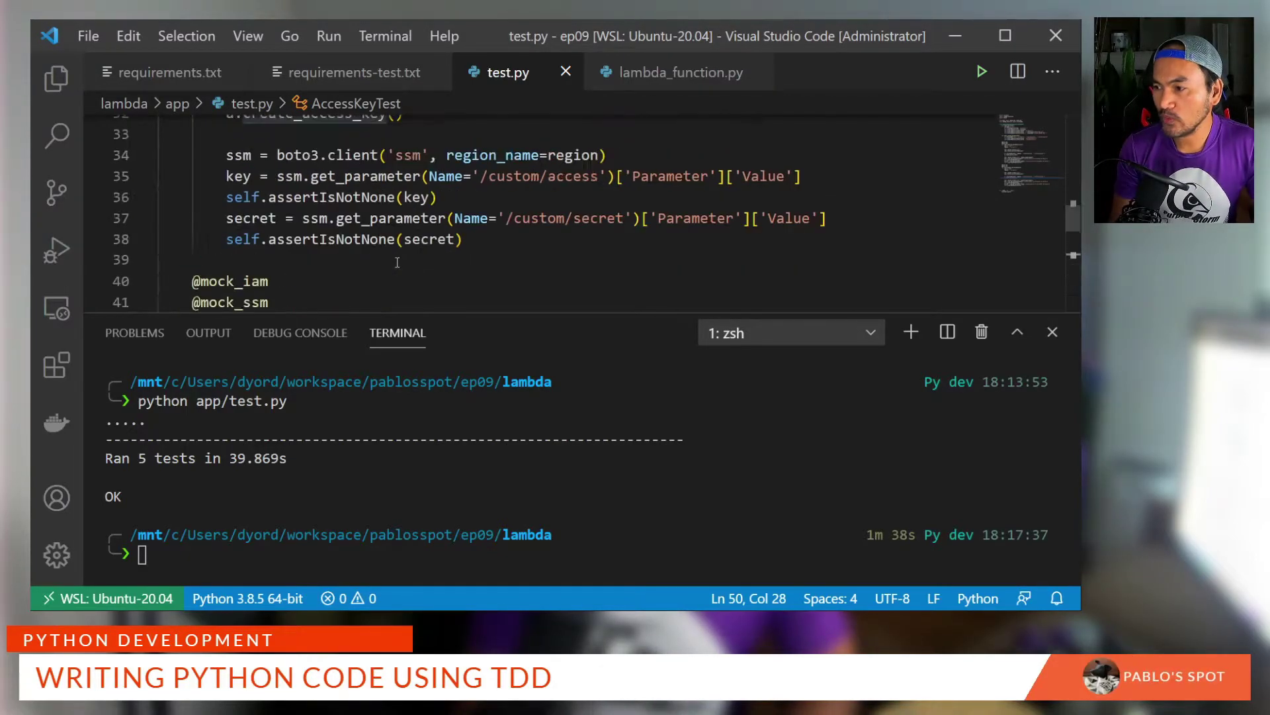
{"action": "scroll", "coordinate": [397, 263], "scroll_direction": "up", "scroll_amount": 10}
Step: Add import boto3 and import botocore lines after import lambda_function in test.py
{"action": "left_click", "coordinate": [297, 176]}
{"action": "type", "text": "import boto3"}
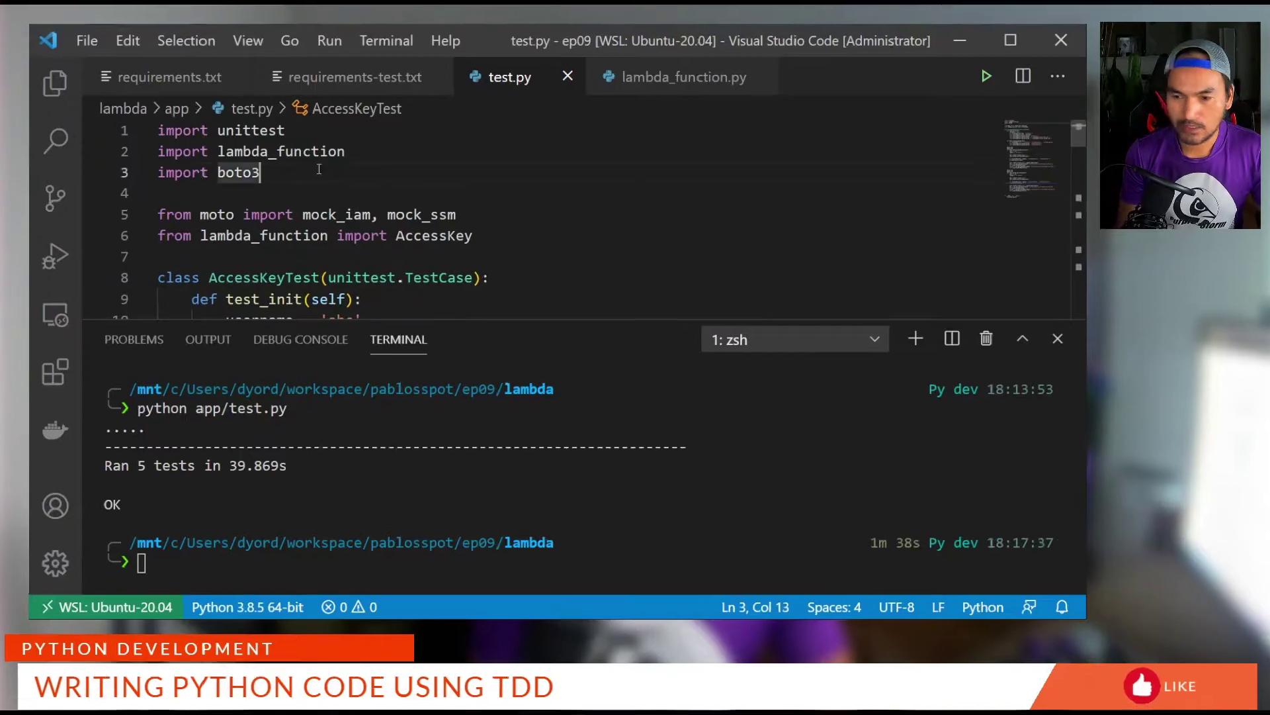
{"action": "key", "text": "Return"}
{"action": "type", "text": "import botocore"}
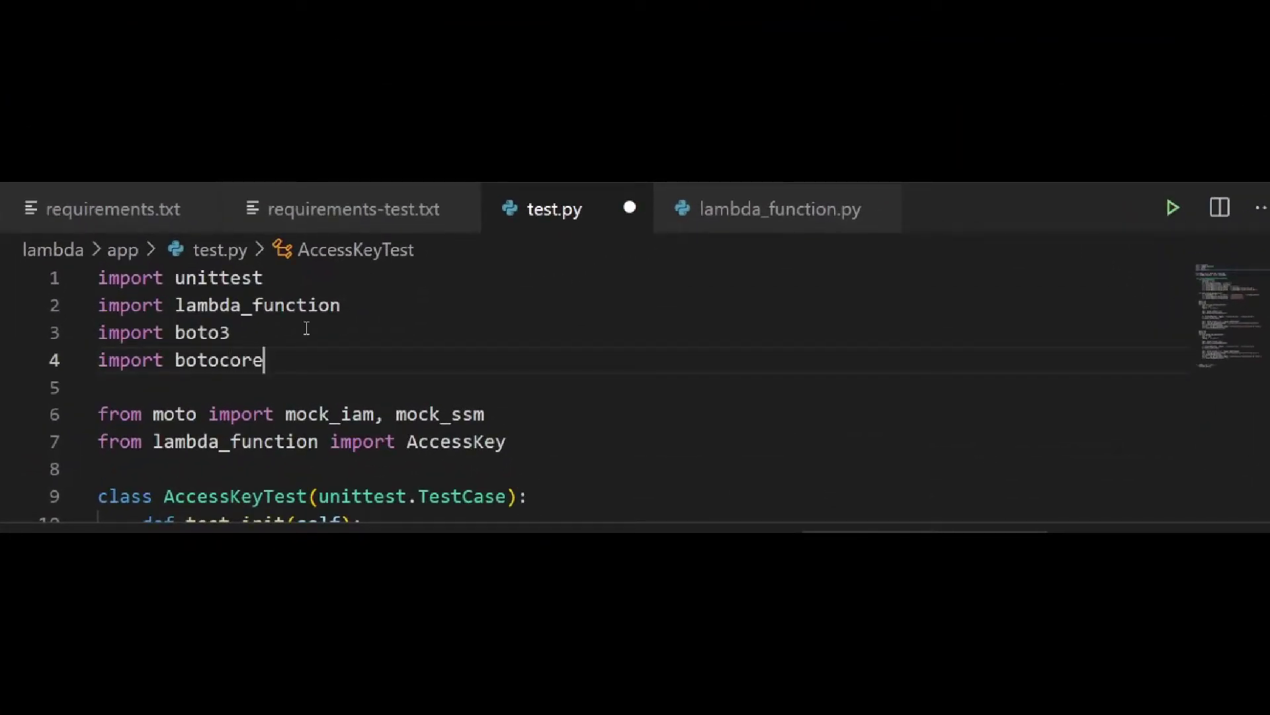
{"action": "scroll", "coordinate": [278, 411], "scroll_direction": "down", "scroll_amount": 5}
{"action": "scroll", "coordinate": [281, 412], "scroll_direction": "down", "scroll_amount": 2}
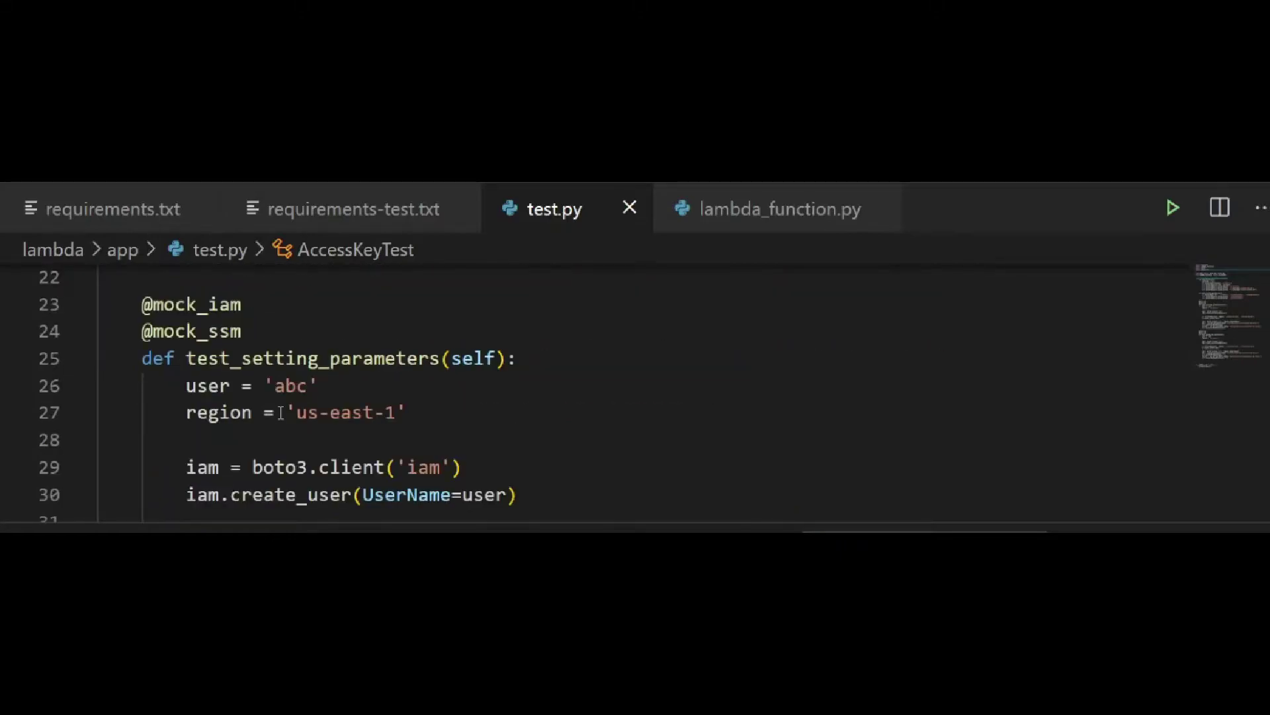
{"action": "scroll", "coordinate": [280, 412], "scroll_direction": "down", "scroll_amount": 3}
{"action": "scroll", "coordinate": [272, 397], "scroll_direction": "down", "scroll_amount": 3}
{"action": "scroll", "coordinate": [278, 377], "scroll_direction": "down", "scroll_amount": 5}
Step: Write a mocked test_user_not_existing asserting create_access_key raises botocore ClientError
{"action": "left_click", "coordinate": [285, 351]}
{"action": "key", "text": "Return"}
{"action": "type", "text": "@mock_ssm def t"}
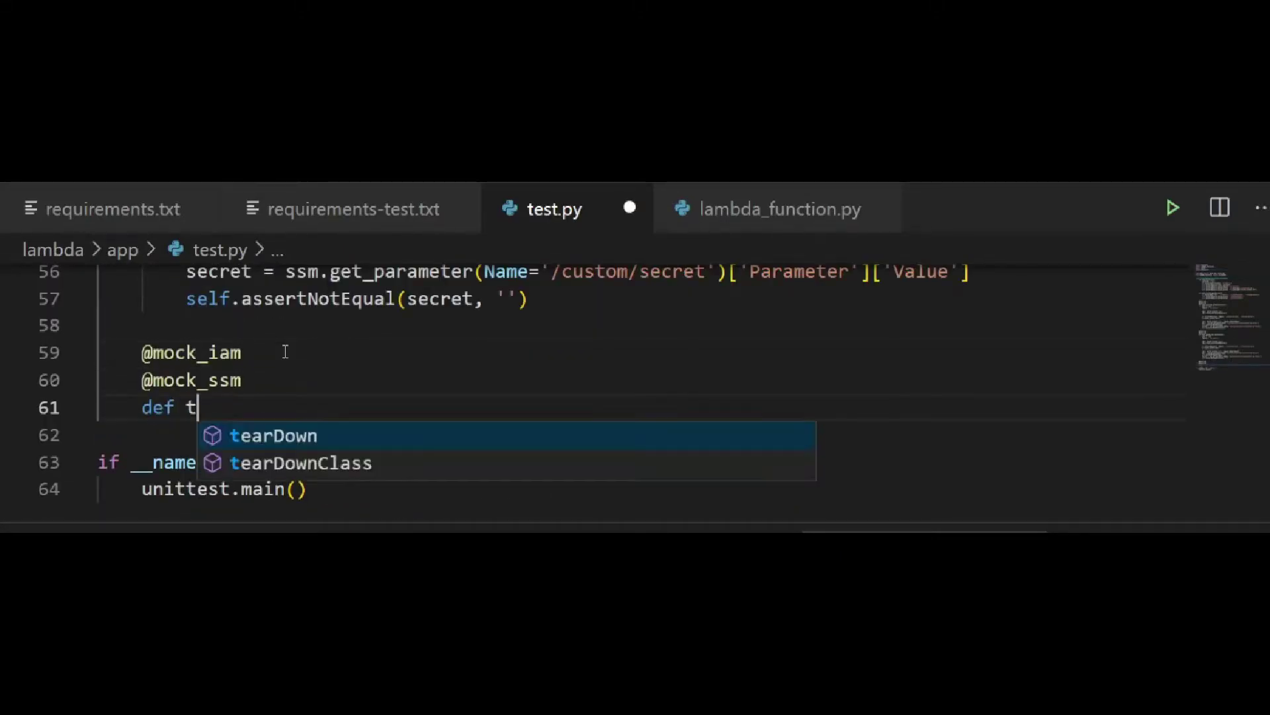
{"action": "type", "text": "est_user_not existing(self):"}
{"action": "key", "text": "Return"}
{"action": "type", "text": "user "}
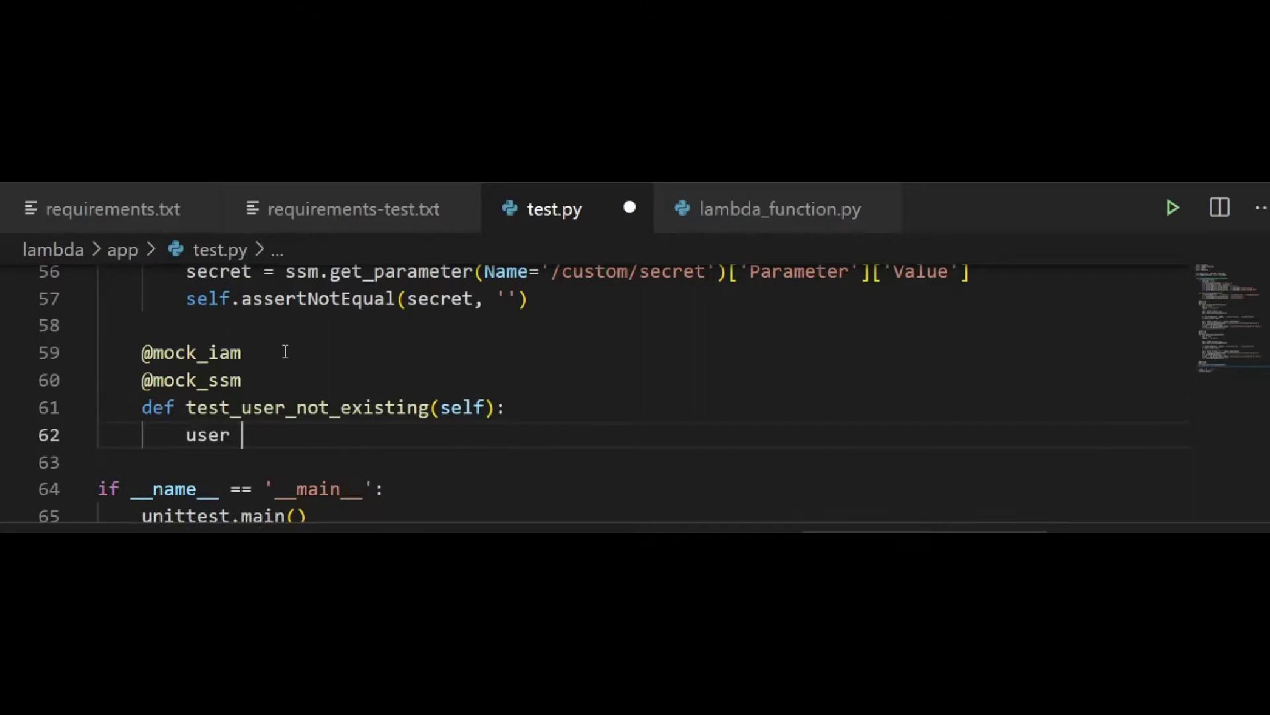
{"action": "type", "text": "= 'abc' a = AccessKey(user, 'us-east-1')"}
{"action": "key", "text": "Return"}
{"action": "type", "text": "se"}
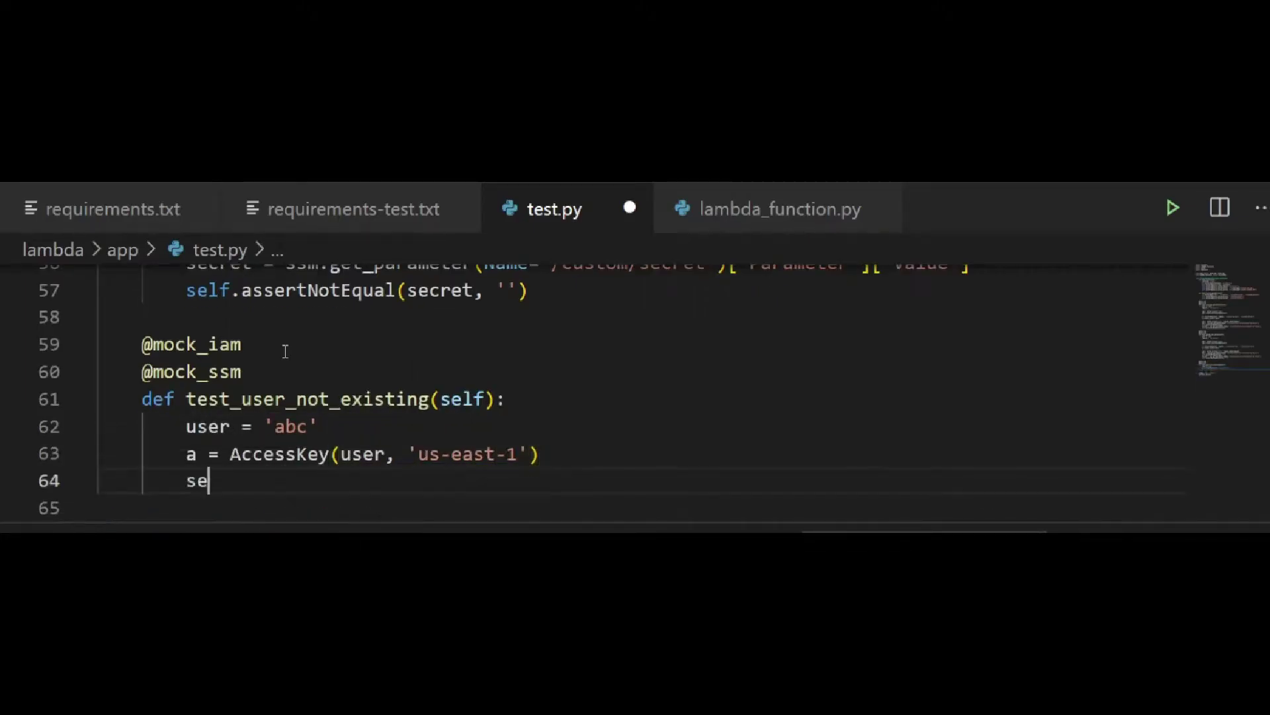
{"action": "type", "text": "lf.assertRaises(botocore.exceptions.ClientError, "}
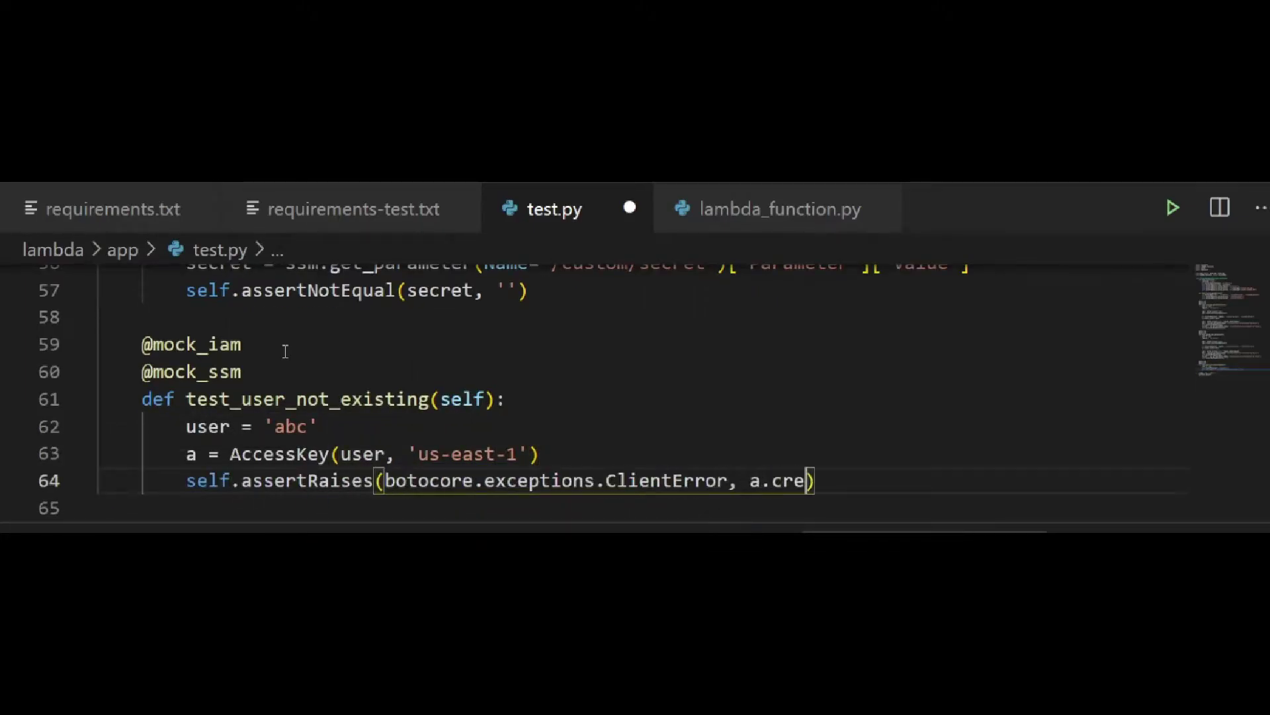
{"action": "type", "text": "a.create_access_key"}
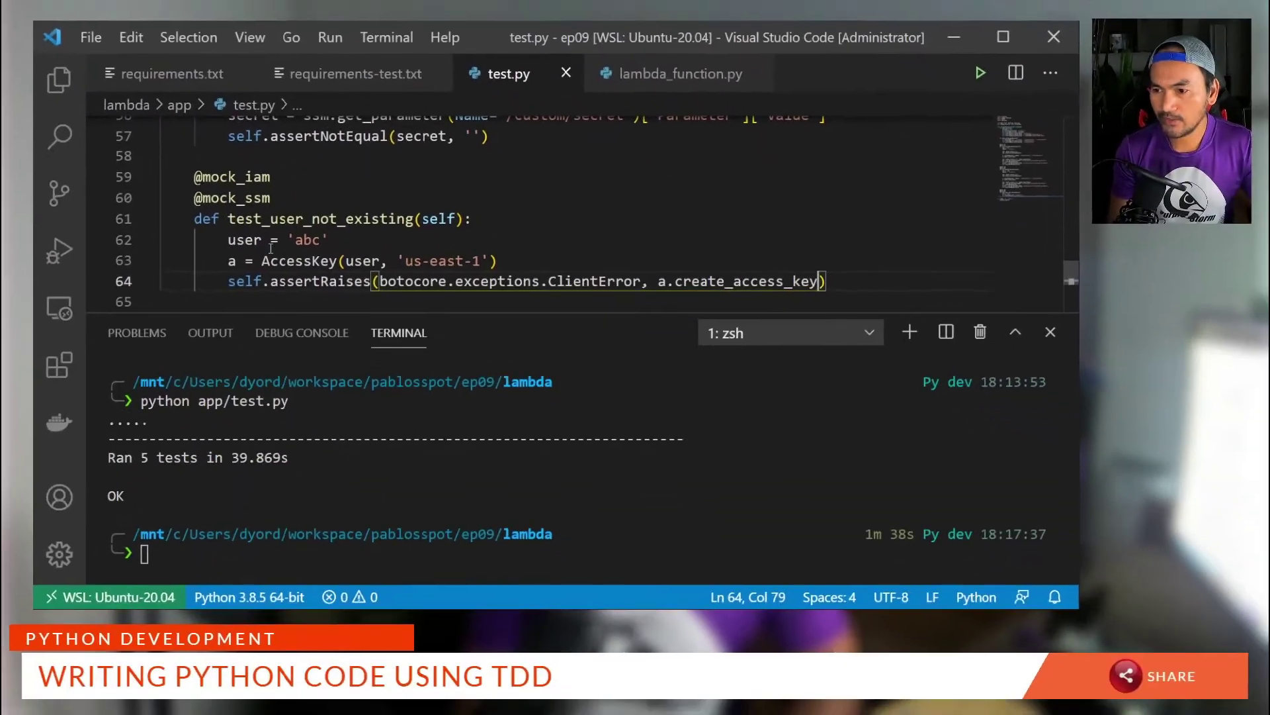
Step: Rerun python app/test.py in the terminal
{"action": "left_click", "coordinate": [469, 485]}
{"action": "key", "text": "Up"}
{"action": "key", "text": "Return"}
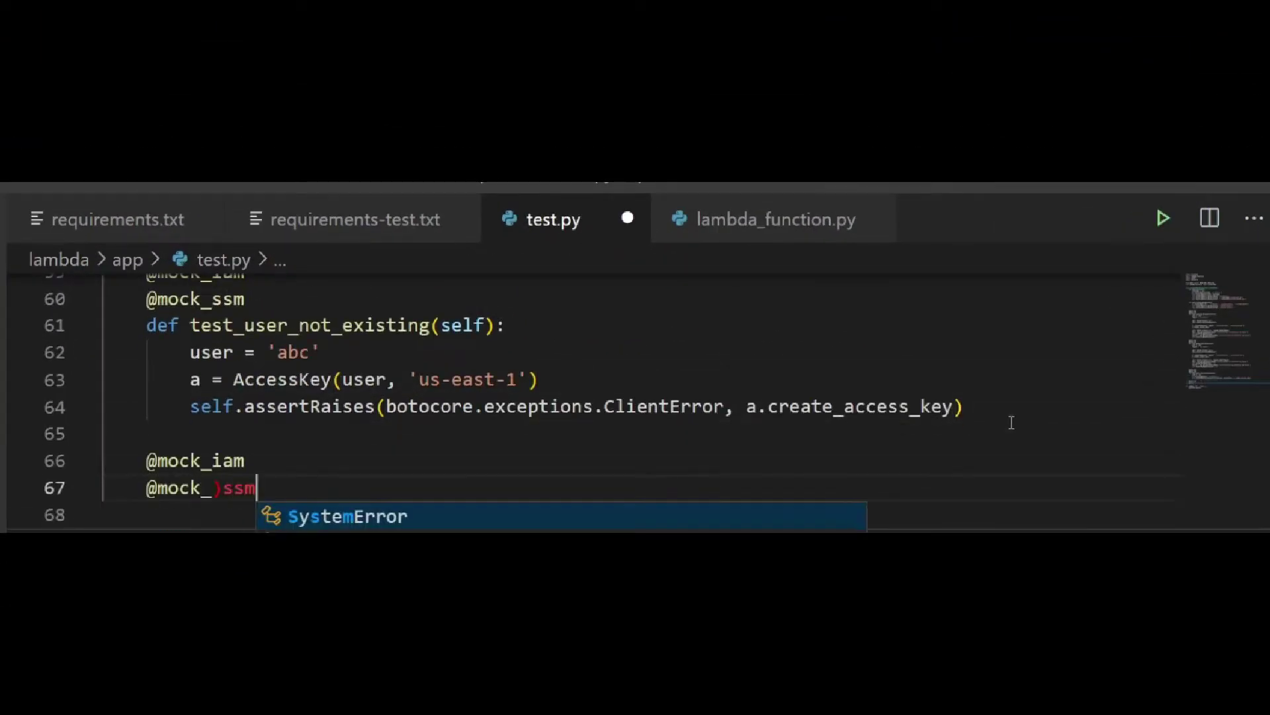
Step: Start the new test: set region, create the IAM user and first key, assert one key exists
{"action": "key", "text": "Escape"}
{"action": "key", "text": "Return"}
{"action": "type", "text": "def test_multiple_keys(self):"}
{"action": "key", "text": "Return"}
{"action": "type", "text": "user = 'a"}
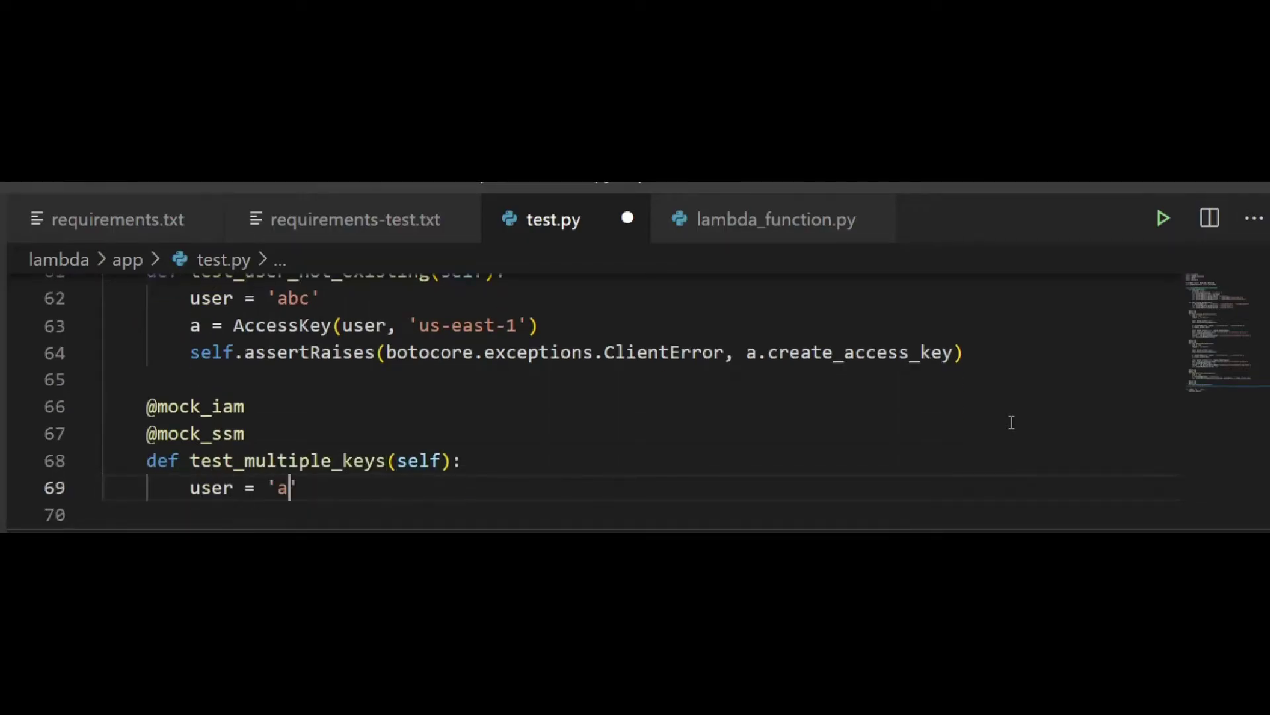
{"action": "type", "text": "bc'"}
{"action": "key", "text": "Return"}
{"action": "type", "text": "region = '"}
{"action": "key", "text": "Return"}
{"action": "key", "text": "Return"}
{"action": "type", "text": "iam = bnoto3.client("}
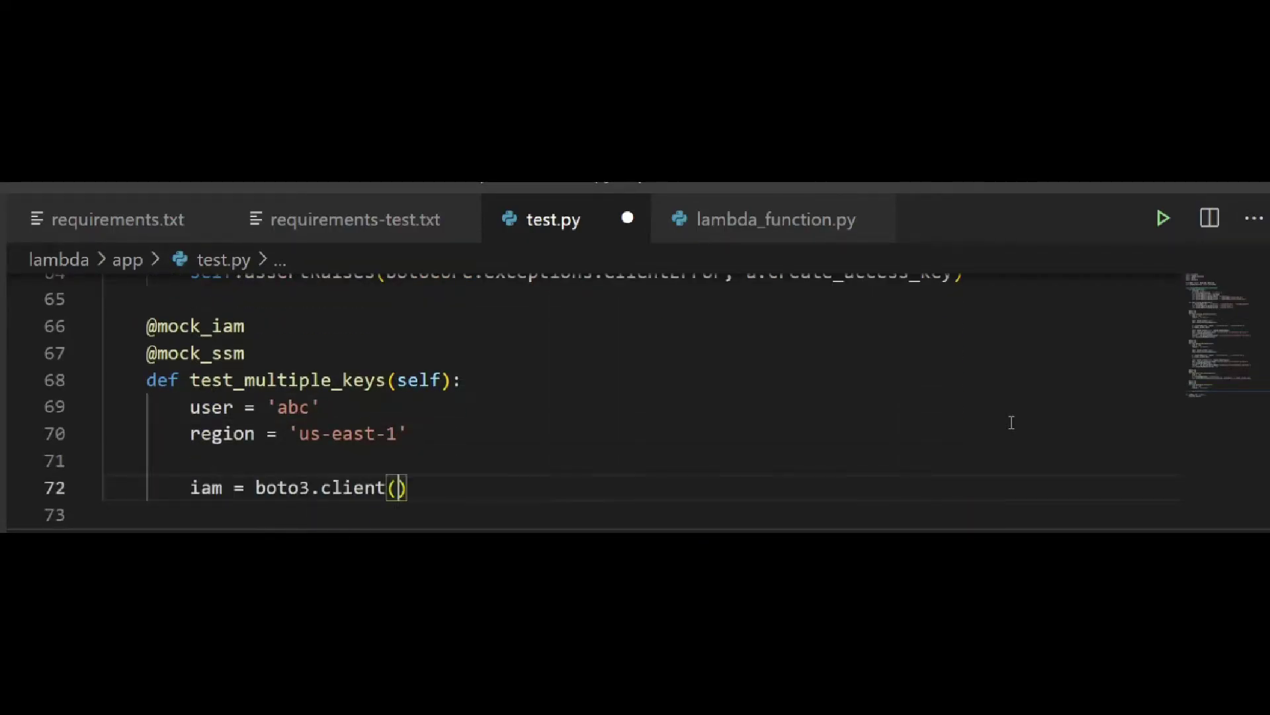
{"action": "type", "text": "'iam')"}
{"action": "key", "text": "Return"}
{"action": "type", "text": "iam.create_user(UserName=user)"}
{"action": "key", "text": "Return"}
{"action": "key", "text": "Return"}
{"action": "type", "text": "a "}
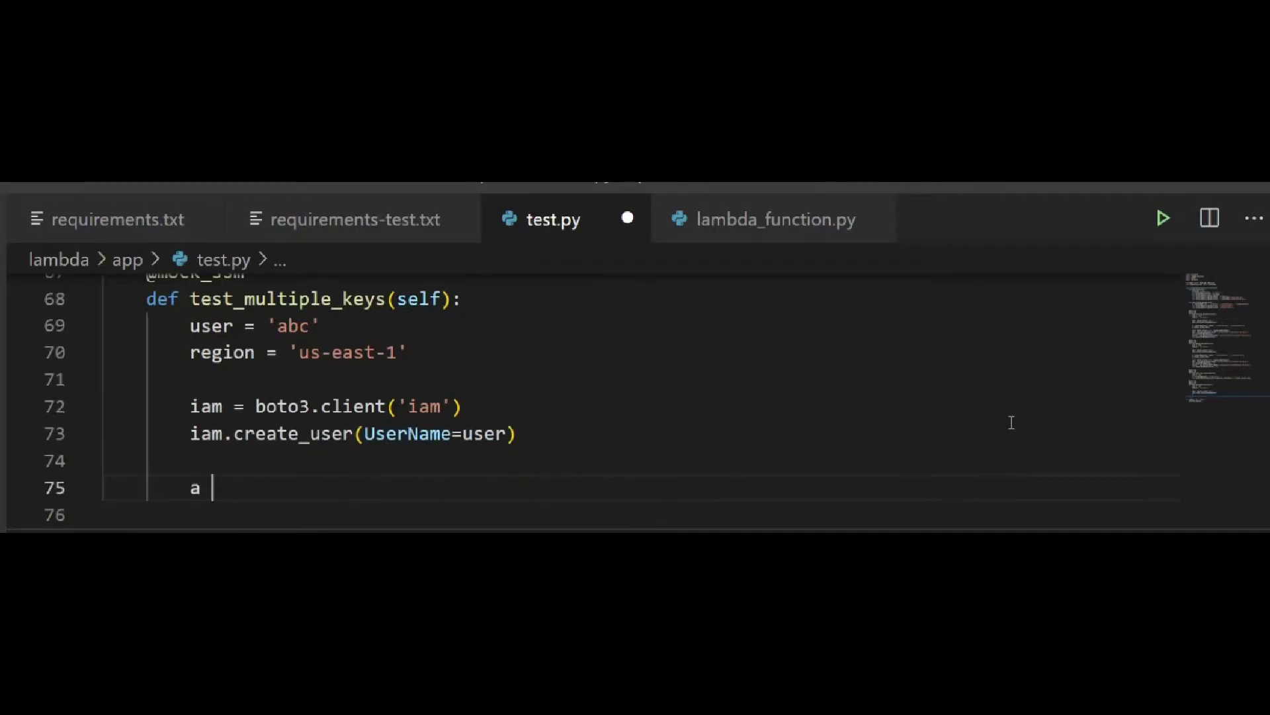
{"action": "type", "text": "= AccessKey(user, region)"}
{"action": "key", "text": "Return"}
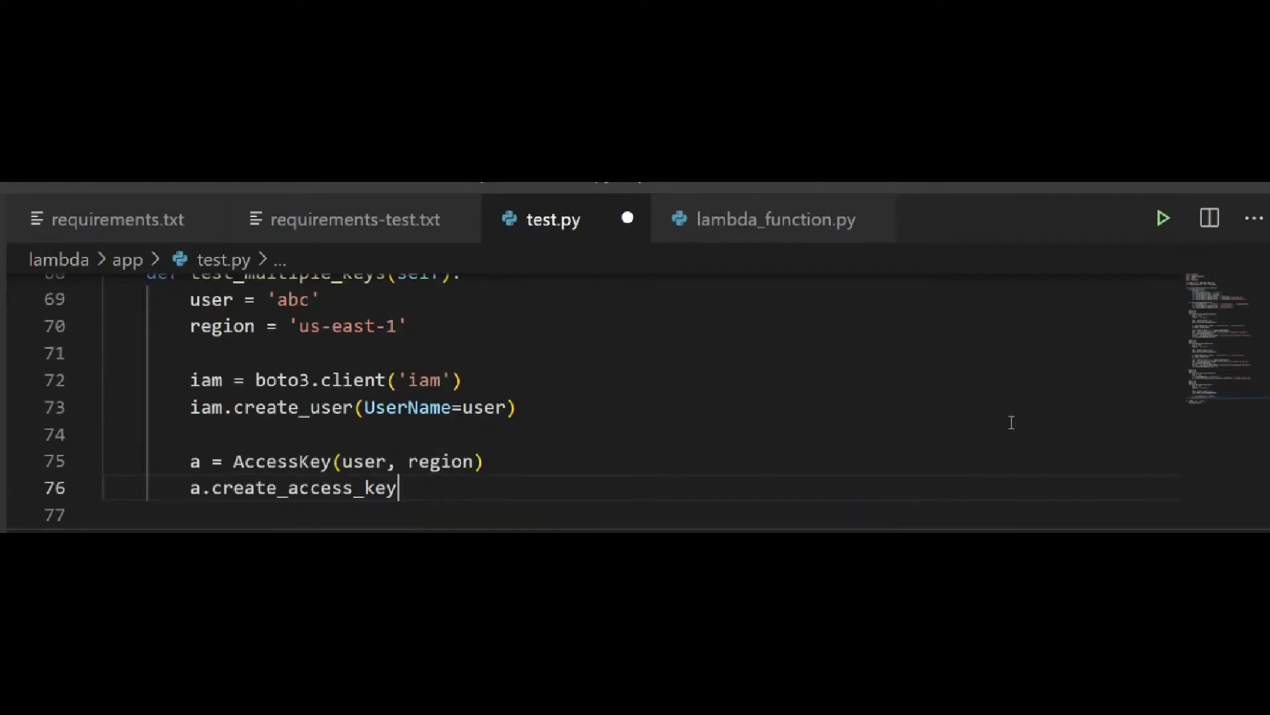
{"action": "type", "text": "()"}
{"action": "key", "text": "Return"}
{"action": "key", "text": "Return"}
{"action": "type", "text": "accesskeys = iam.list_access_keys(UserName="}
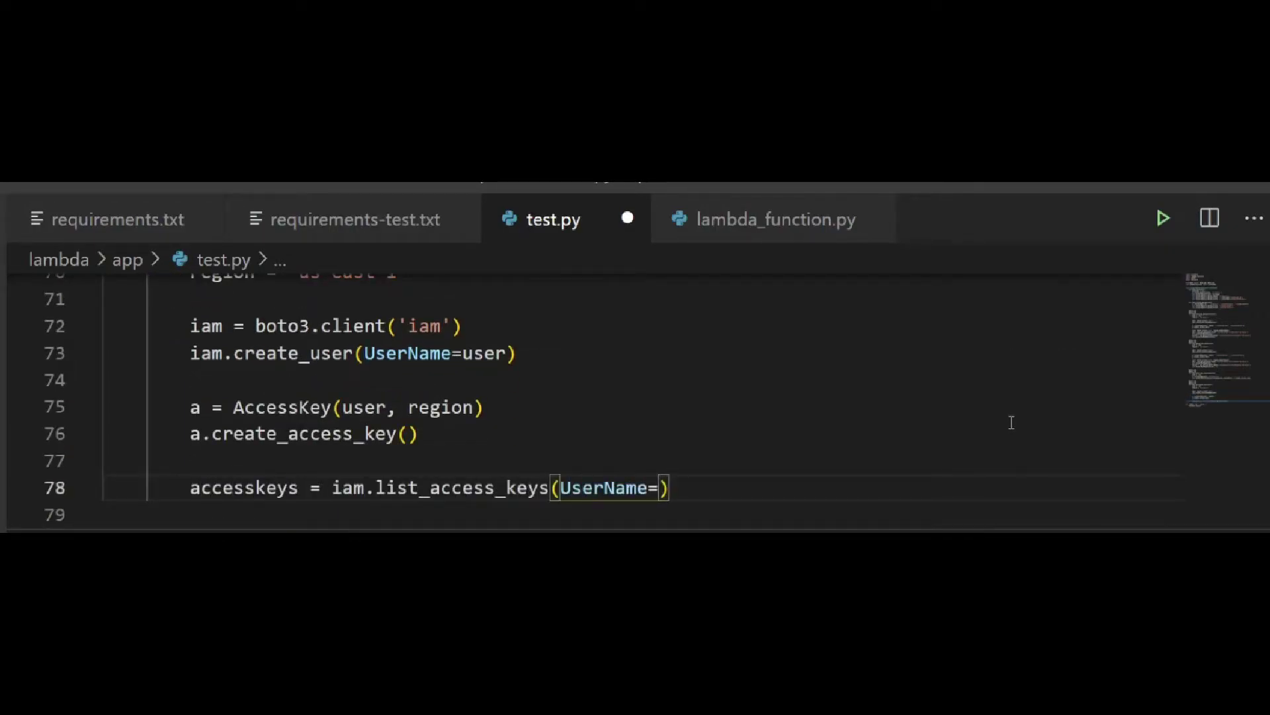
{"action": "type", "text": "user"}
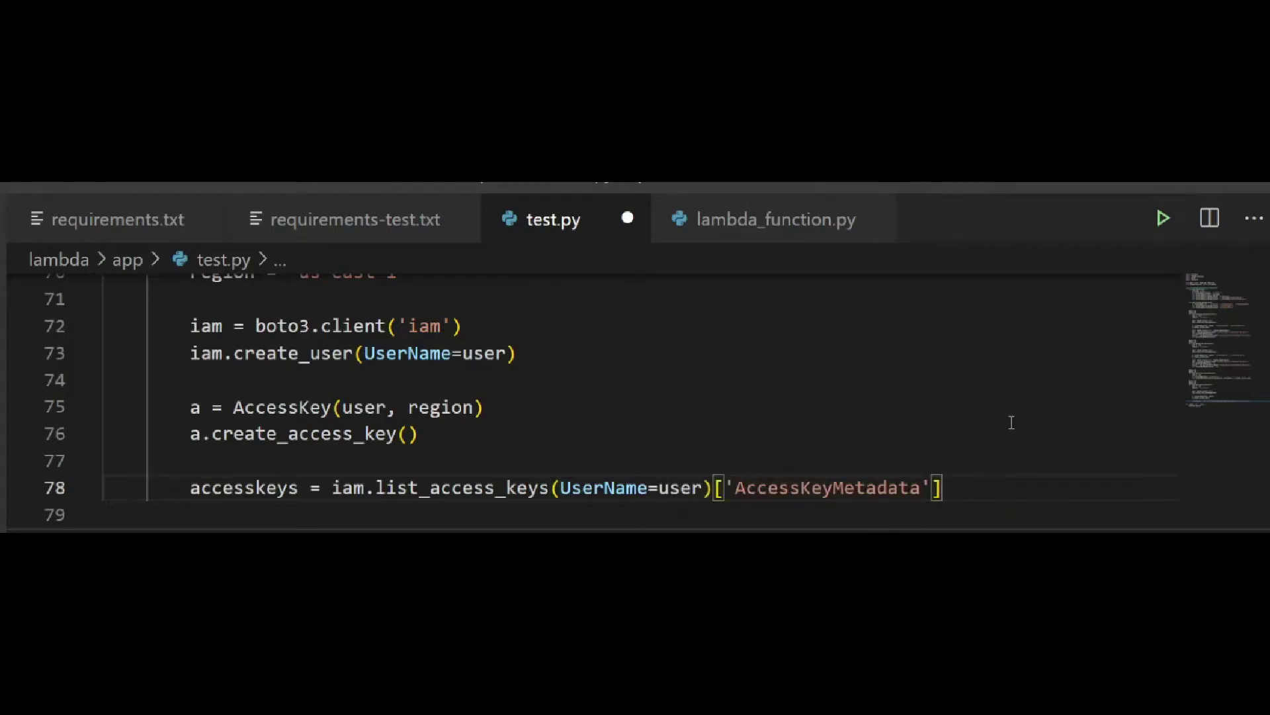
{"action": "key", "text": "Return"}
{"action": "type", "text": "first_access_key = accesskeys[0]"}
{"action": "key", "text": "Return"}
{"action": "type", "text": "self.assertEqual"}
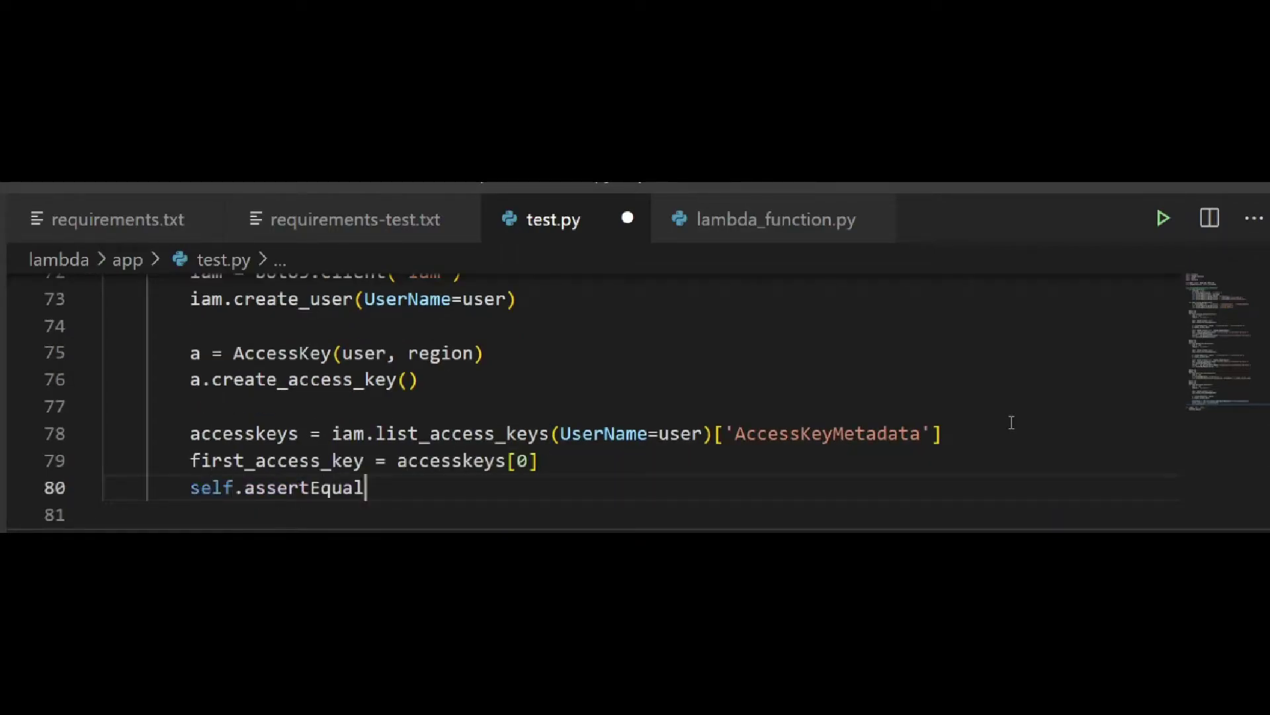
{"action": "type", "text": "(1, len(accesskeys))"}
{"action": "key", "text": "Return"}
{"action": "key", "text": "Return"}
{"action": "type", "text": "a.create_access_key()"}
Step: Create two more keys, asserting two keys remain and the first key is gone
{"action": "key", "text": "Return"}
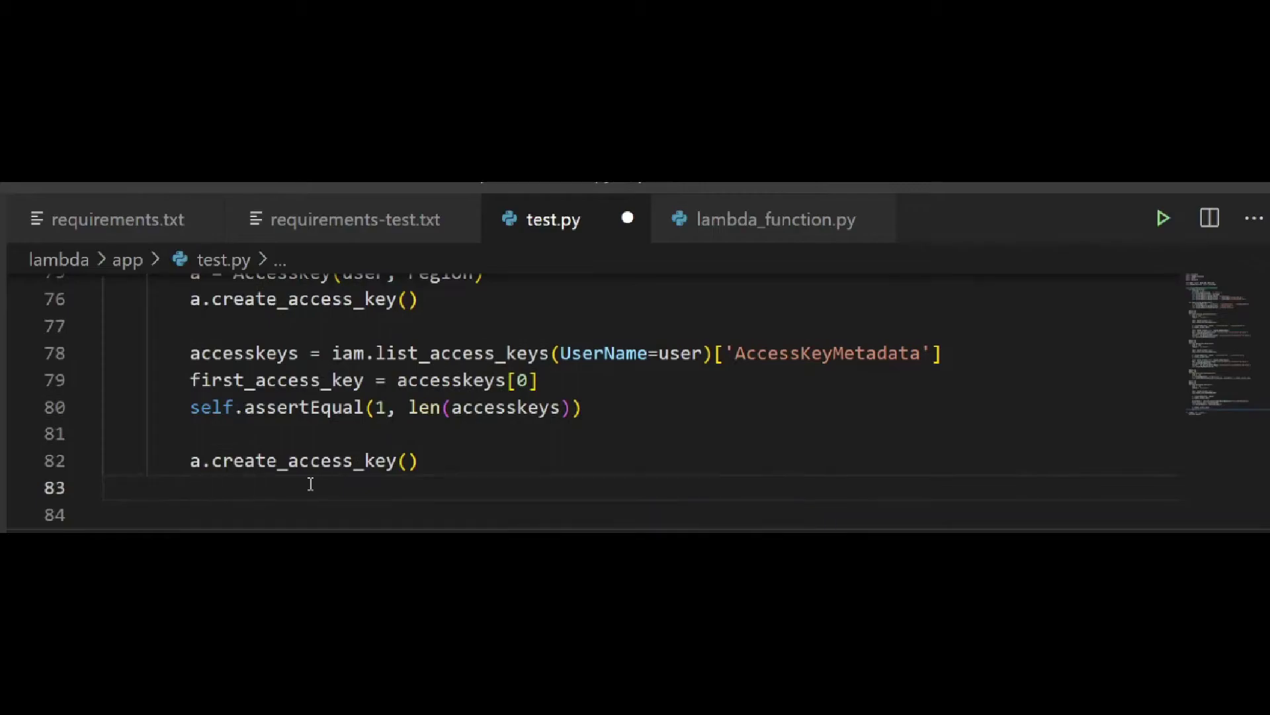
{"action": "type", "text": "accesskeys = iam.list_access_keys(UserName=user)['AccessKeyMetadata']"}
{"action": "key", "text": "Return"}
{"action": "type", "text": "self.assertEqual(2, len(acce"}
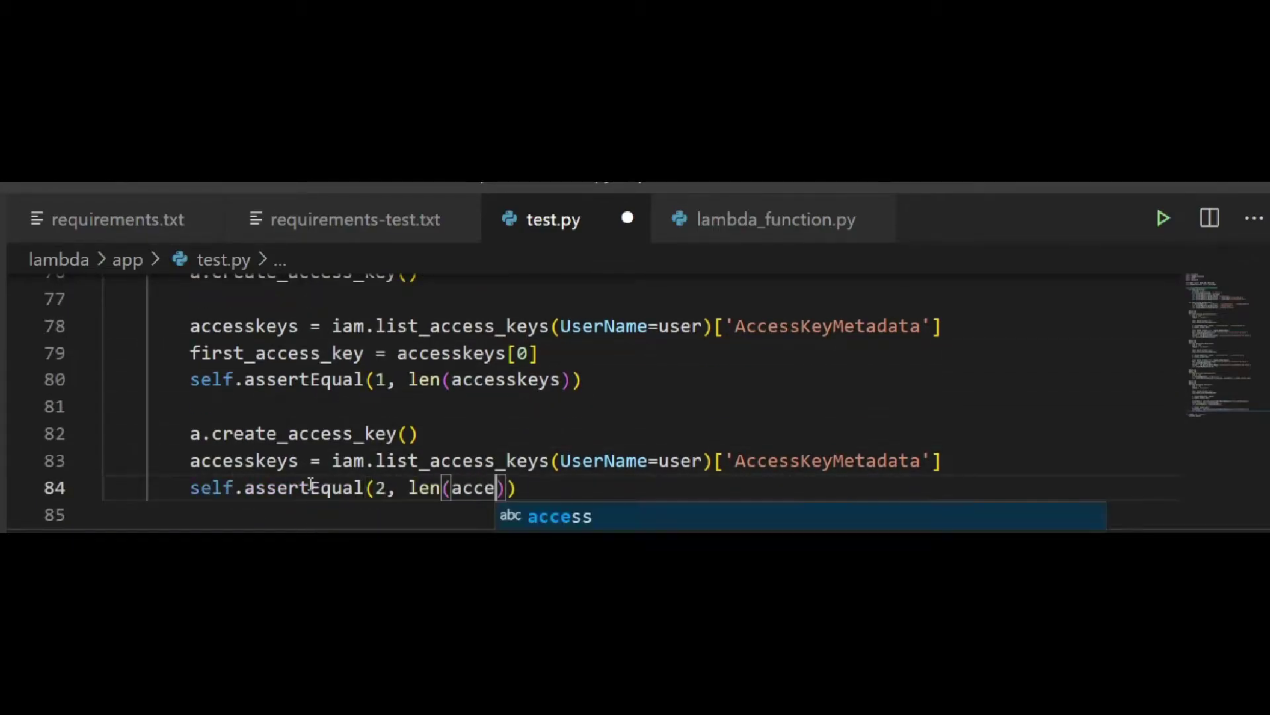
{"action": "type", "text": "sskeys))"}
{"action": "key", "text": "Return"}
{"action": "key", "text": "Return"}
{"action": "type", "text": "a.create_access_key()"}
{"action": "key", "text": "Return"}
{"action": "type", "text": "accesskeys = iam.list_access_keys(UserName=user)['AccessKeyMetadata']"}
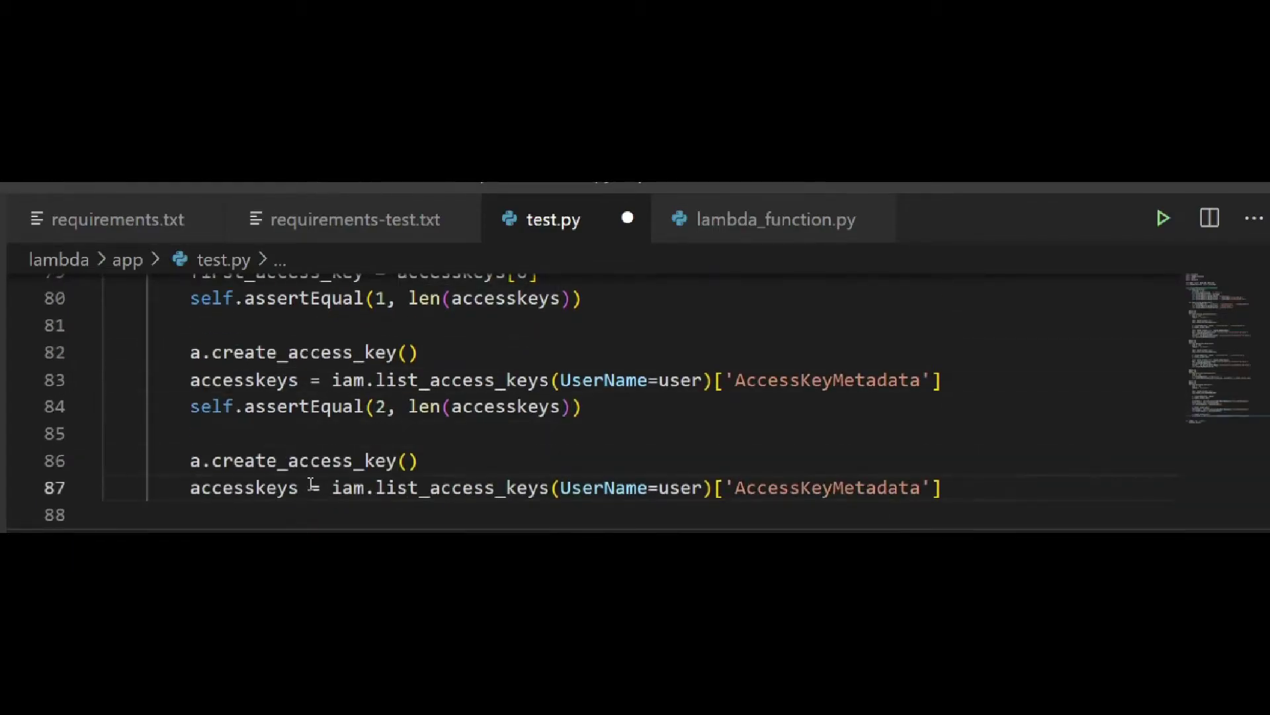
{"action": "key", "text": "Return"}
{"action": "type", "text": "self.assertEqual(2, len(acc"}
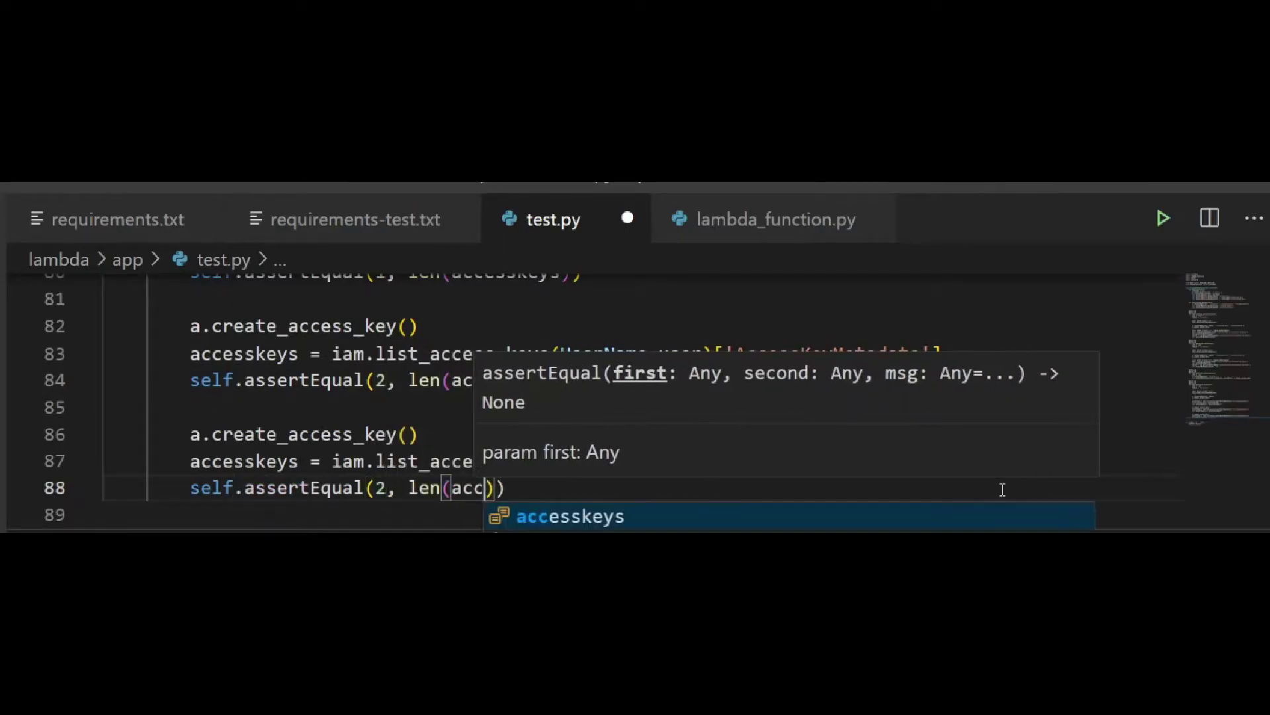
{"action": "type", "text": "esskeys))"}
{"action": "key", "text": "Return"}
{"action": "type", "text": "self.assertEqual(first_access_key not i"}
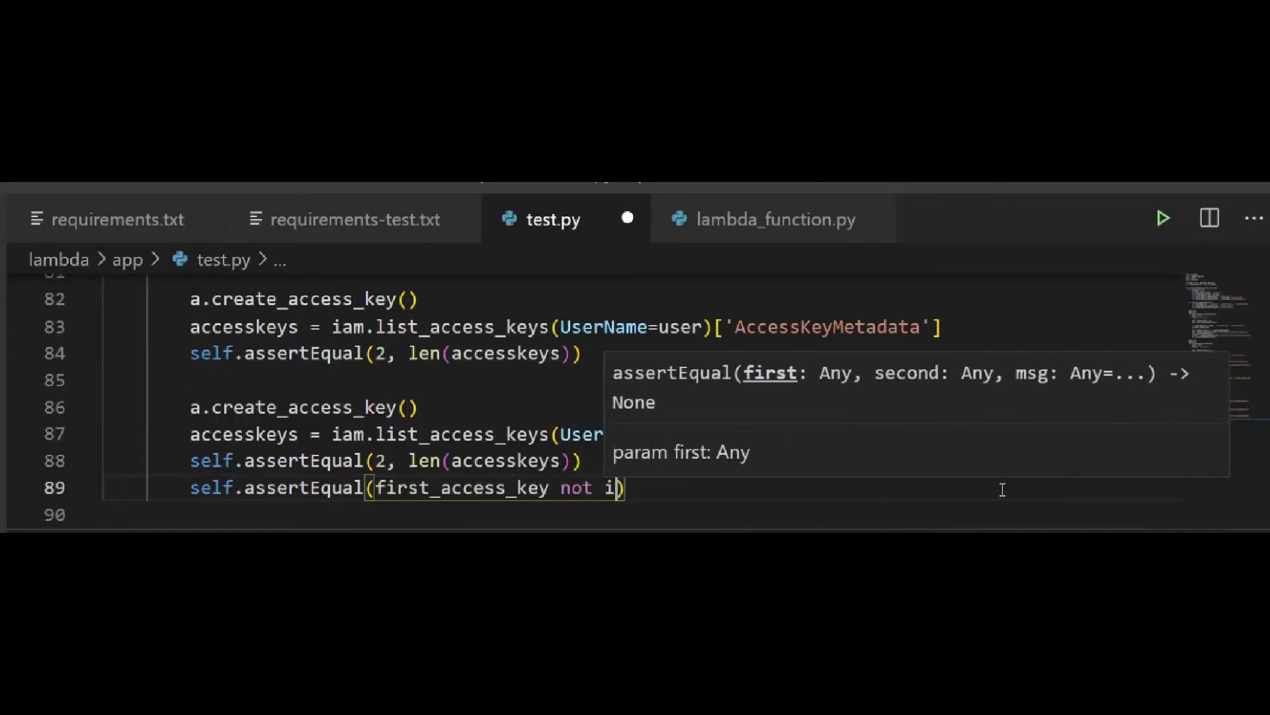
{"action": "type", "text": "n accesskeys"}
{"action": "key", "text": "Down"}
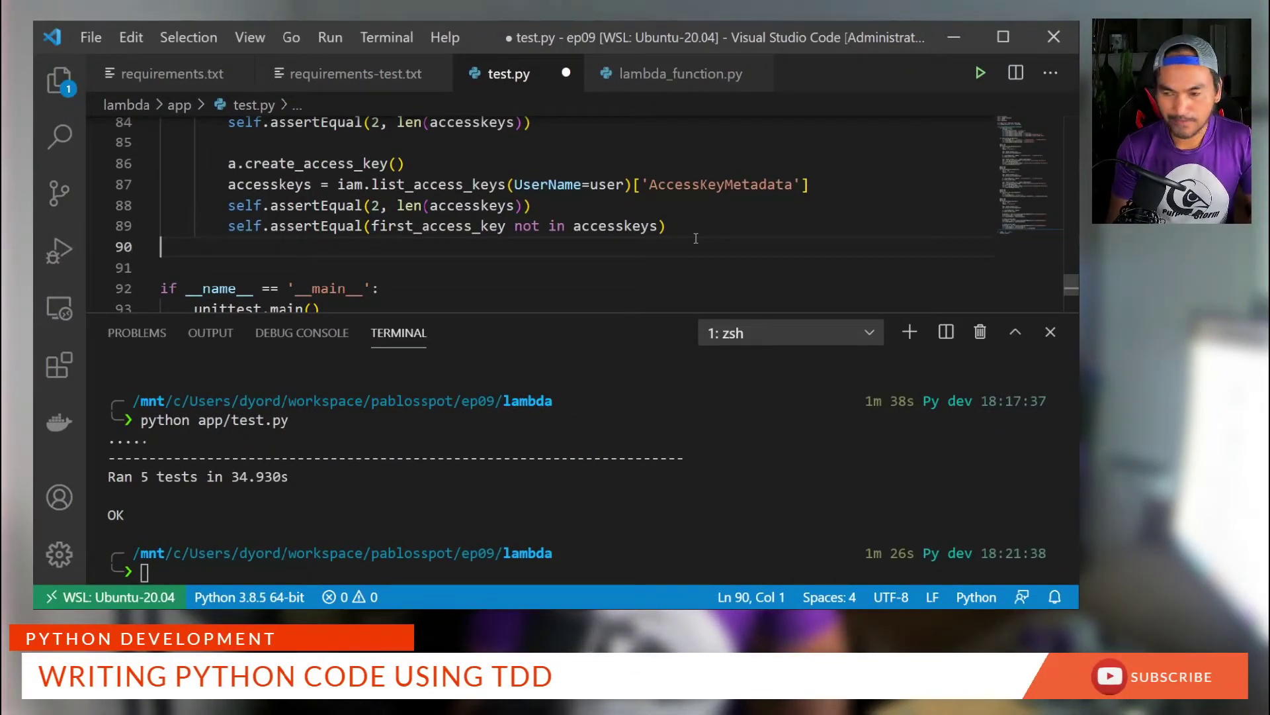
Step: Save test.py and run python app/test.py, which fails test_multiple_keys with 2 != 3
{"action": "key", "text": "ctrl+s"}
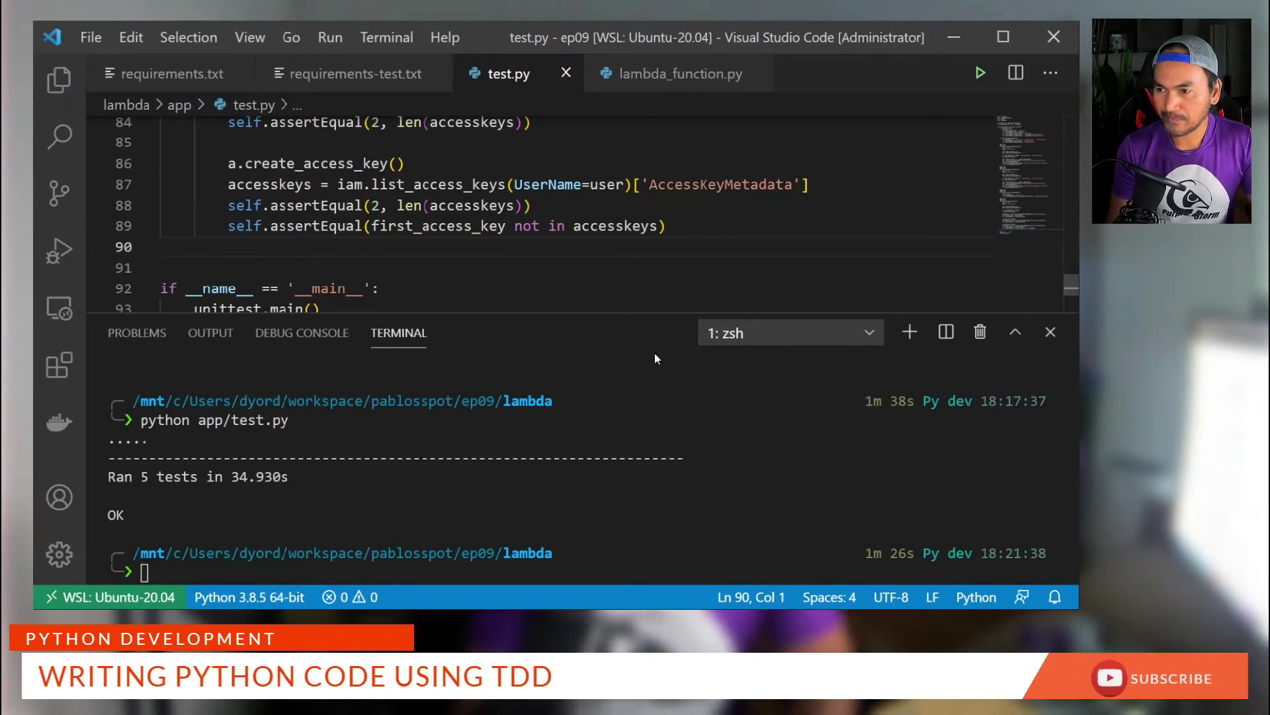
{"action": "left_click", "coordinate": [644, 439]}
{"action": "key", "text": "Return"}
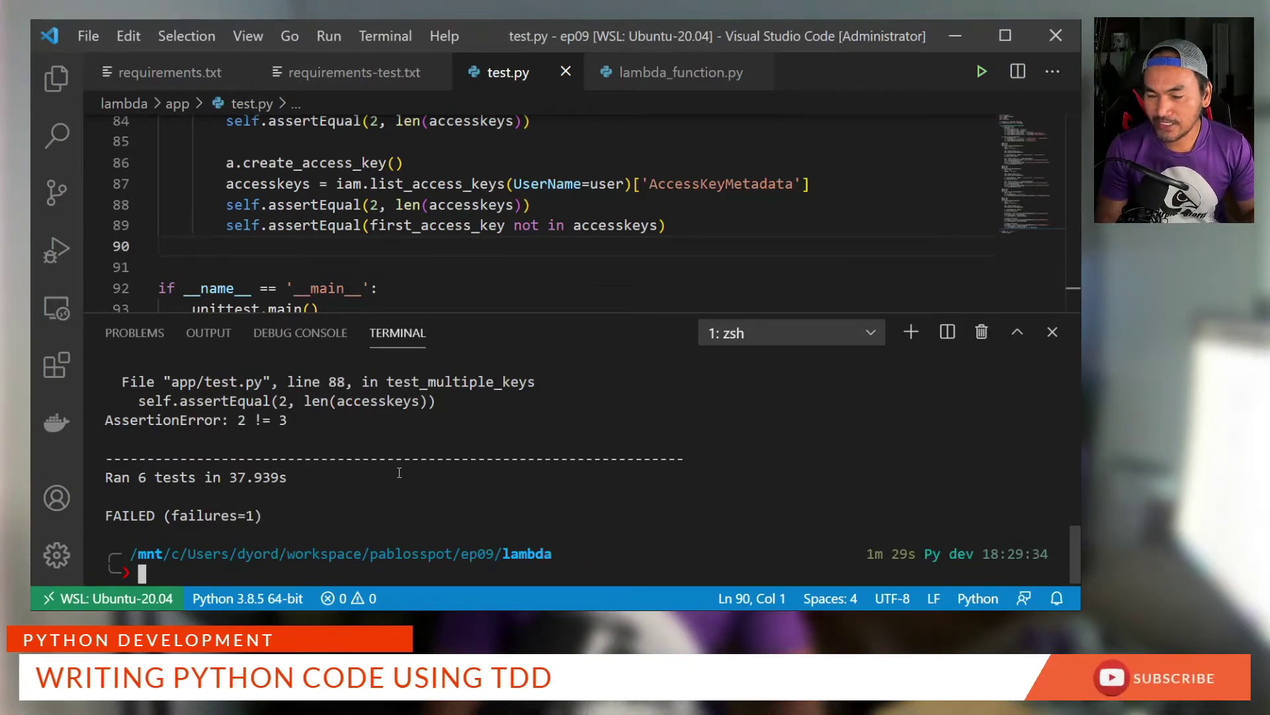
{"action": "scroll", "coordinate": [398, 474], "scroll_direction": "up", "scroll_amount": 2}
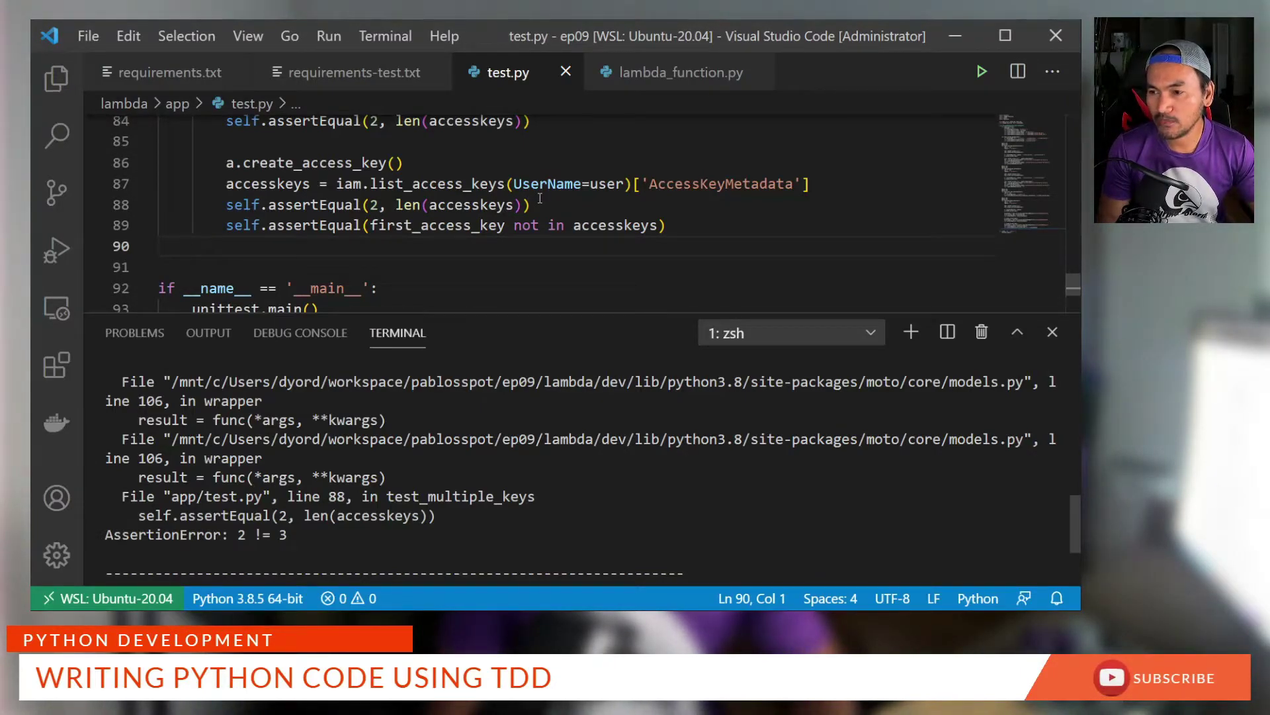
Step: In lambda_function.py, list the user's access keys and sort them by CreateDate
{"action": "key", "text": "ctrl+Tab"}
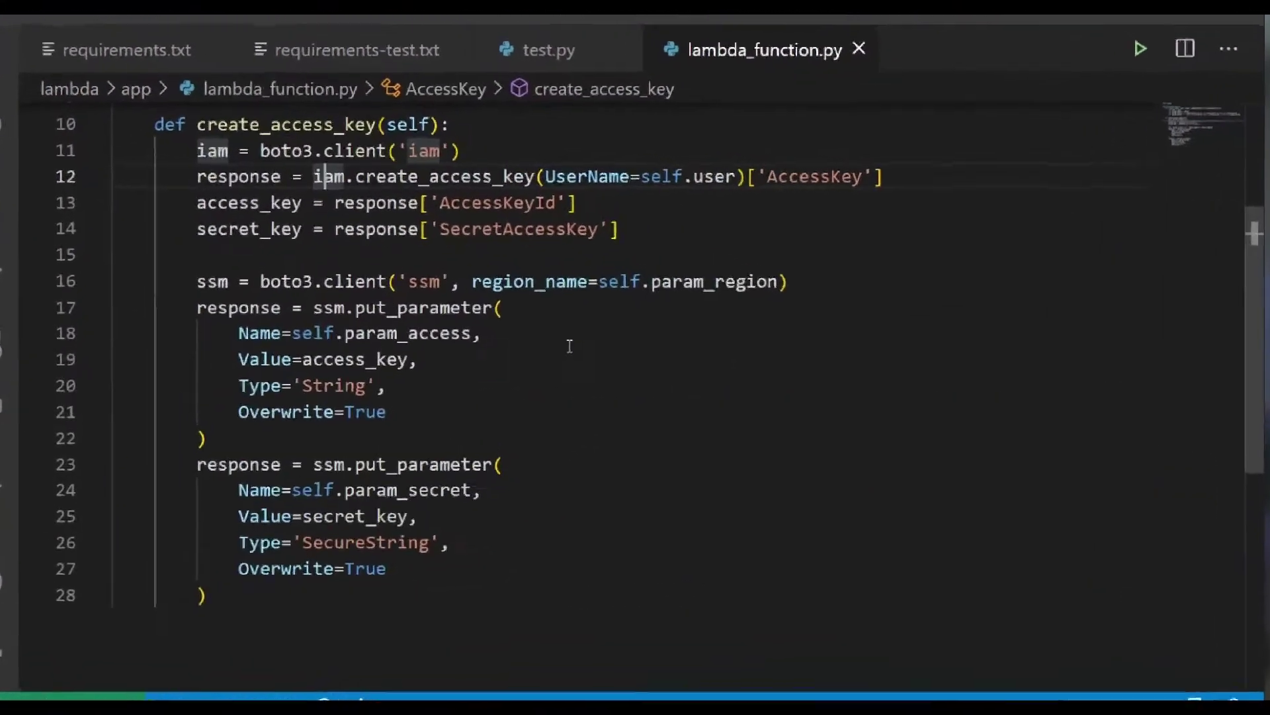
{"action": "scroll", "coordinate": [569, 345], "scroll_direction": "up", "scroll_amount": 1}
{"action": "left_click", "coordinate": [506, 226]}
{"action": "key", "text": "Return"}
{"action": "key", "text": "Return"}
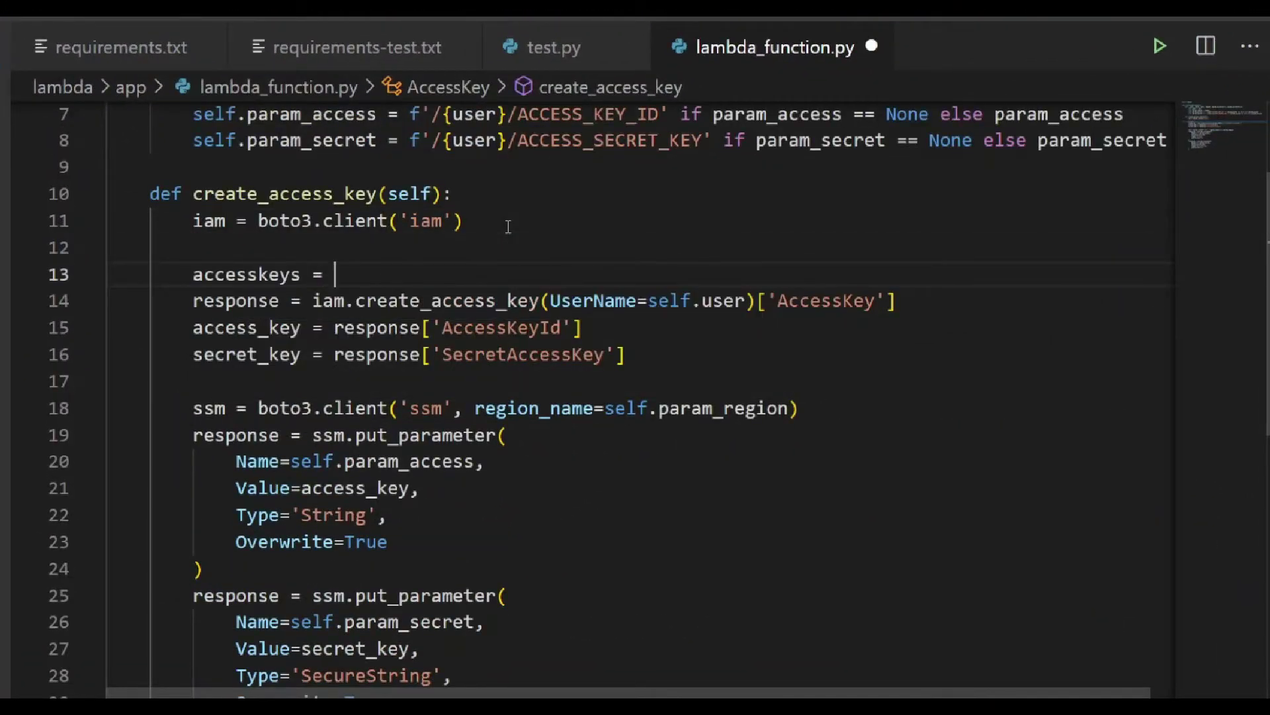
{"action": "type", "text": "iam.list_access_keys(UserName=self.user)['AccessKeyMetadata"}
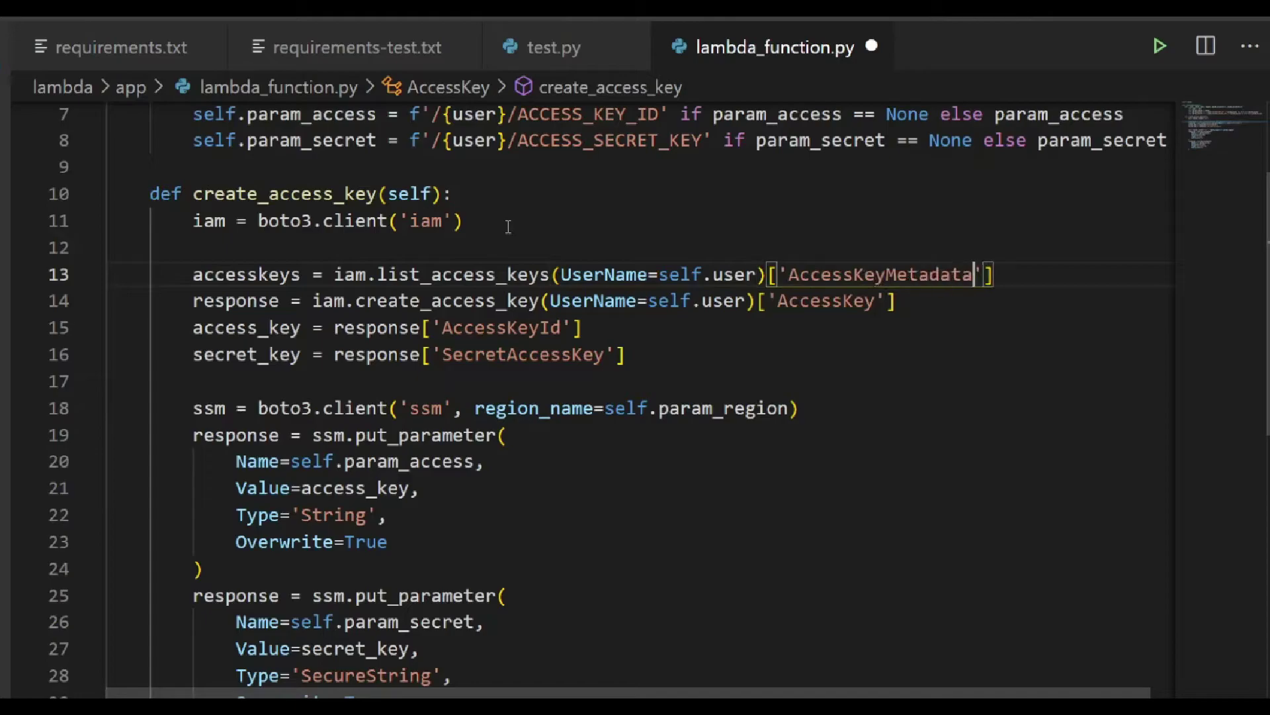
{"action": "key", "text": "End"}
{"action": "key", "text": "Return"}
{"action": "key", "text": "Return"}
{"action": "type", "text": "if len(accesskeys) > 0:"}
{"action": "key", "text": "Return"}
{"action": "type", "text": "keys"}
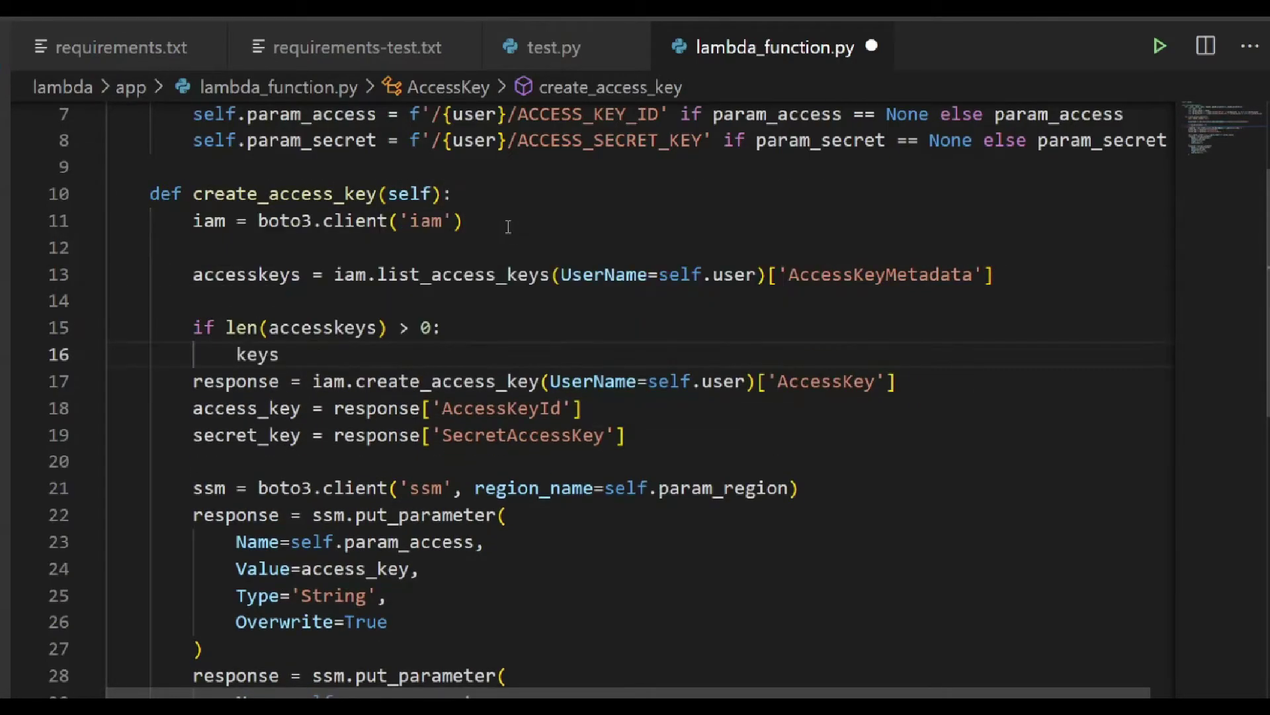
{"action": "type", "text": " = a"}
{"action": "key", "text": "Escape"}
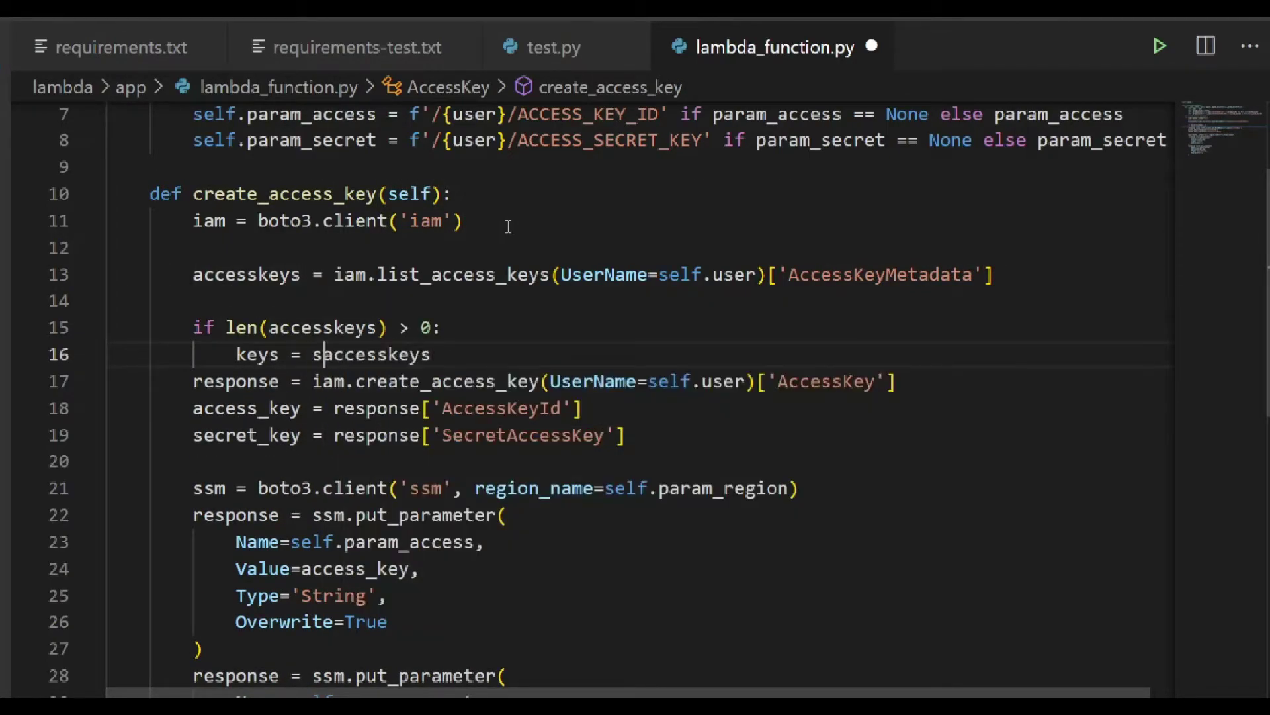
{"action": "type", "text": "orted("}
{"action": "key", "text": "End"}
{"action": "type", "text": ", key=lambda x: x['Create"}
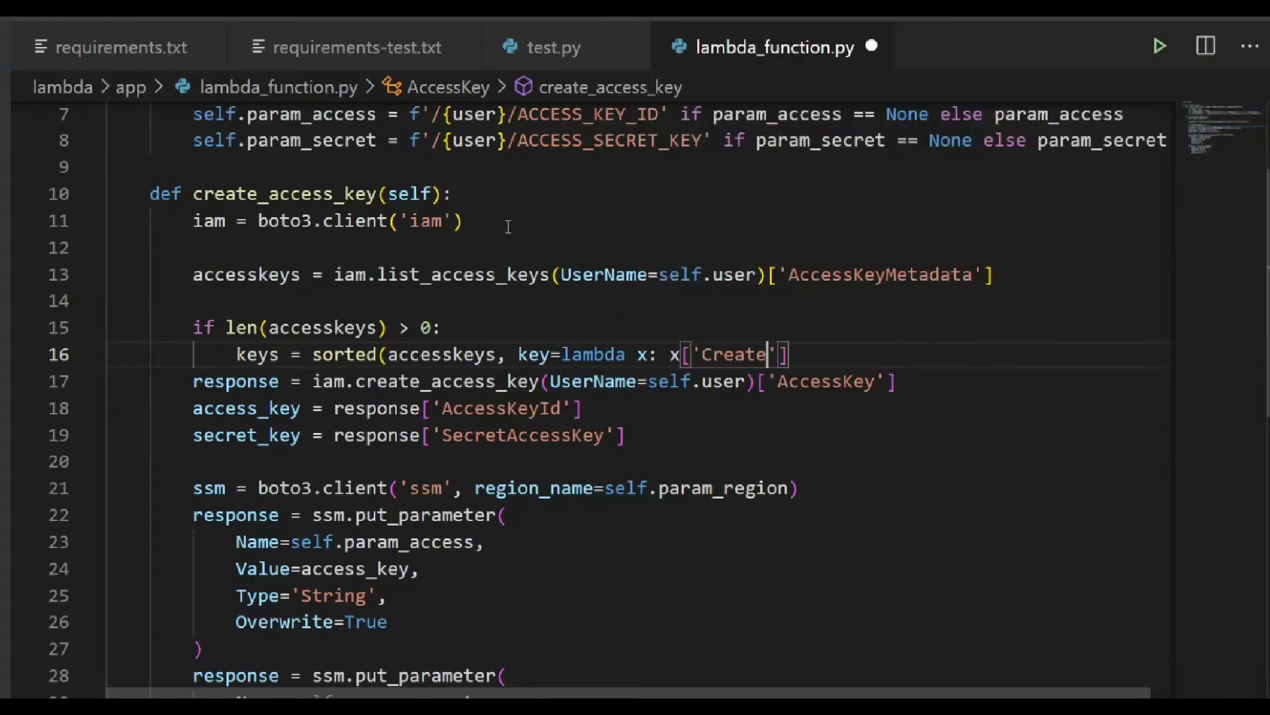
{"action": "type", "text": "for a in"}
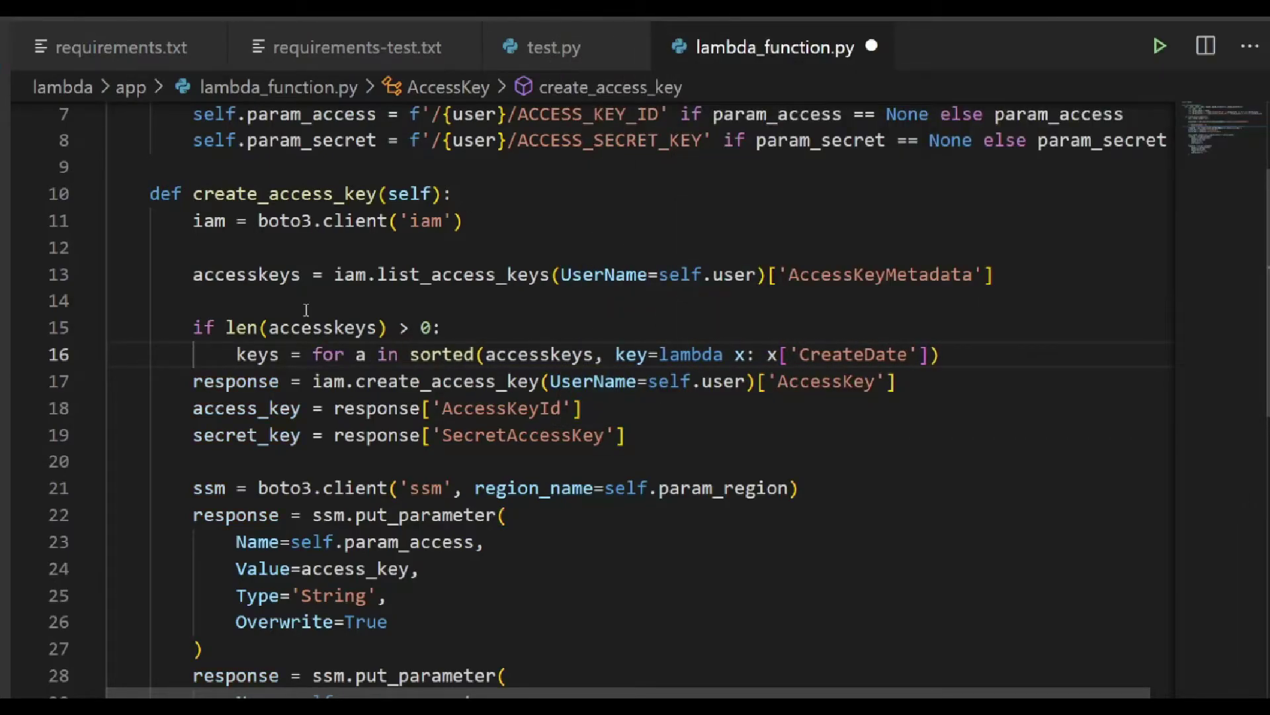
{"action": "key", "text": "ctrl+Left"}
{"action": "key", "text": "ctrl+Left"}
{"action": "key", "text": "ctrl+Left"}
{"action": "type", "text": "a['AccessKeyId']"}
{"action": "key", "text": "Left"}
{"action": "key", "text": "Left"}
{"action": "key", "text": "Left"}
{"action": "key", "text": "ctrl+Left"}
{"action": "key", "text": "ctrl+Left"}
{"action": "key", "text": "ctrl+Left"}
{"action": "type", "text": "["}
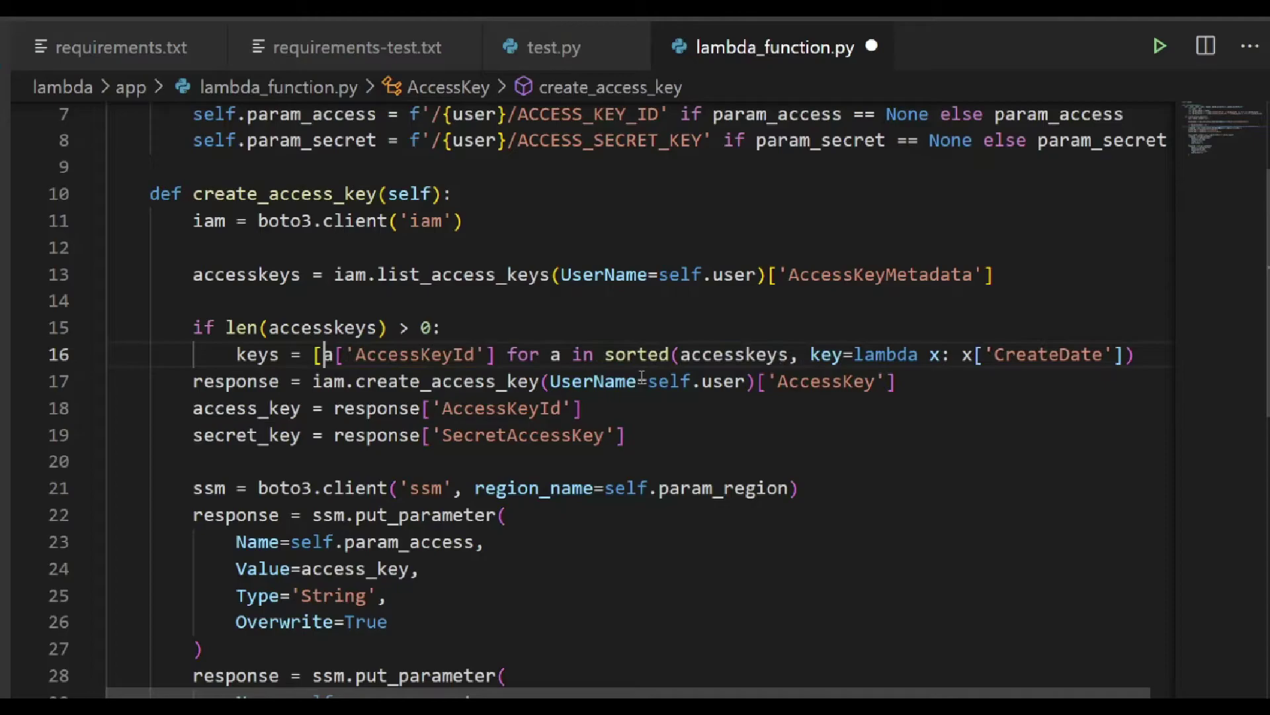
{"action": "key", "text": "End"}
{"action": "type", "text": "]"}
Step: Delete keys[0] with delete_access_key when more than one key exists, and save
{"action": "key", "text": "Return"}
{"action": "type", "text": "if len(keys) > 1:"}
{"action": "key", "text": "Return"}
{"action": "type", "text": "response"}
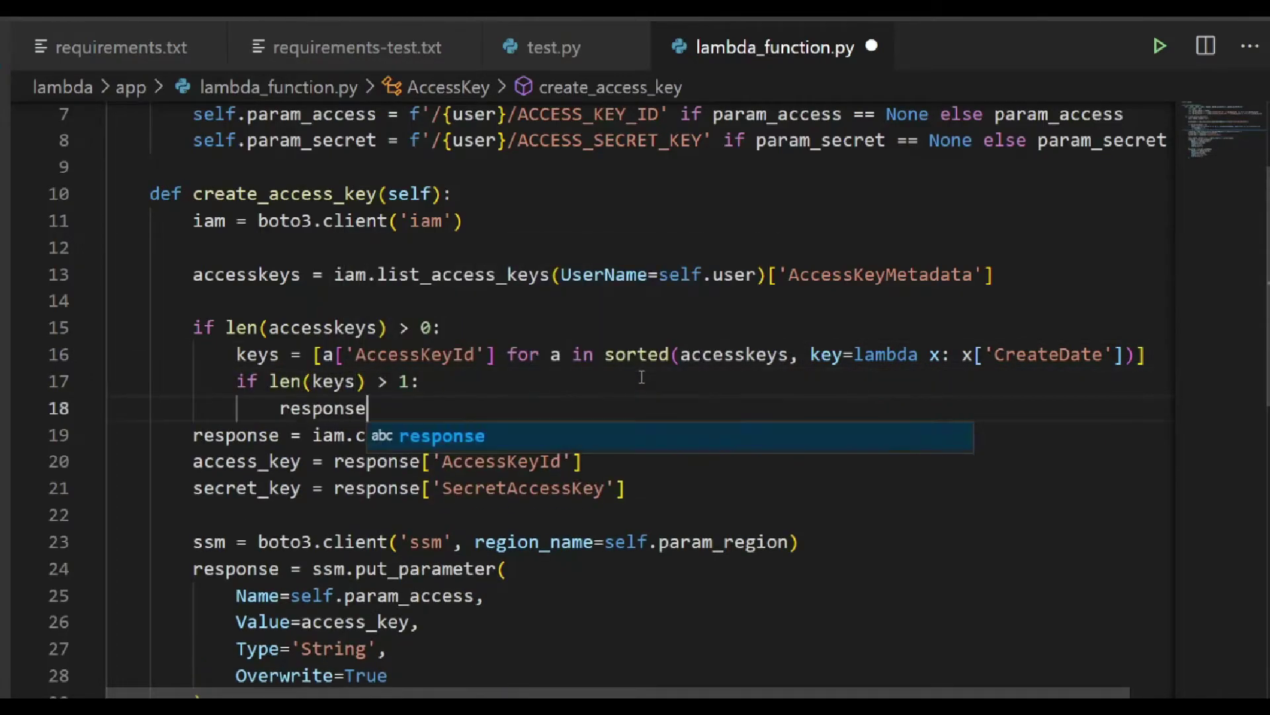
{"action": "type", "text": " = iam.delete_access_key("}
{"action": "key", "text": "Return"}
{"action": "type", "text": "elf.user,"}
{"action": "key", "text": "Return"}
{"action": "type", "text": "A"}
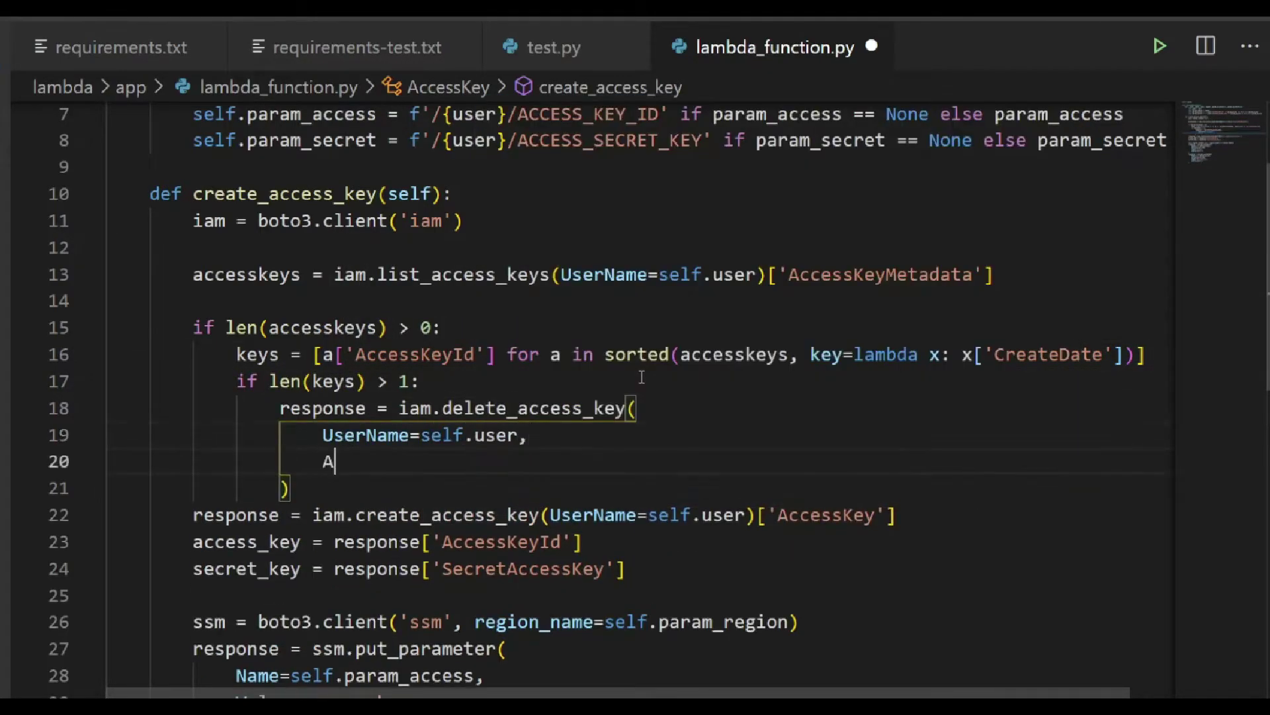
{"action": "type", "text": "ccessKeyId=keys[0"}
{"action": "key", "text": "Down"}
{"action": "key", "text": "End"}
{"action": "key", "text": "Return"}
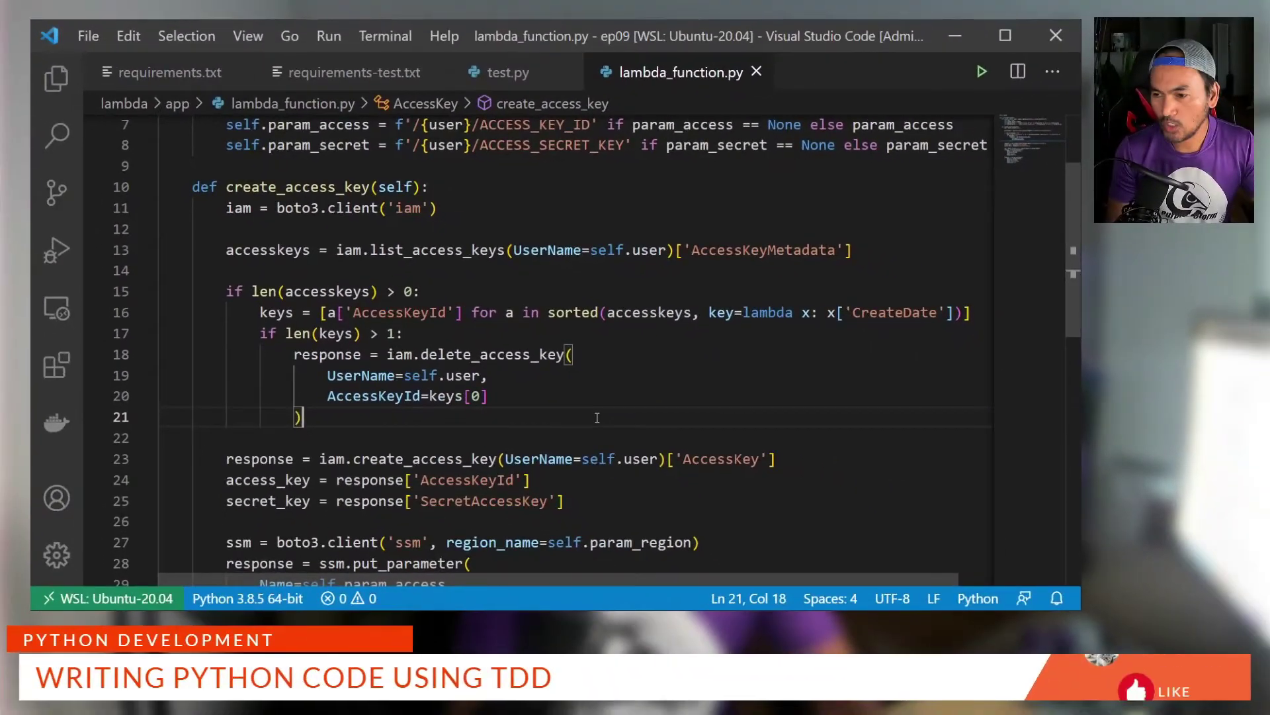
Step: Change the first-key check in test_multiple_keys from assertEqual to assertTrue and save
{"action": "key", "text": "ctrl+grave"}
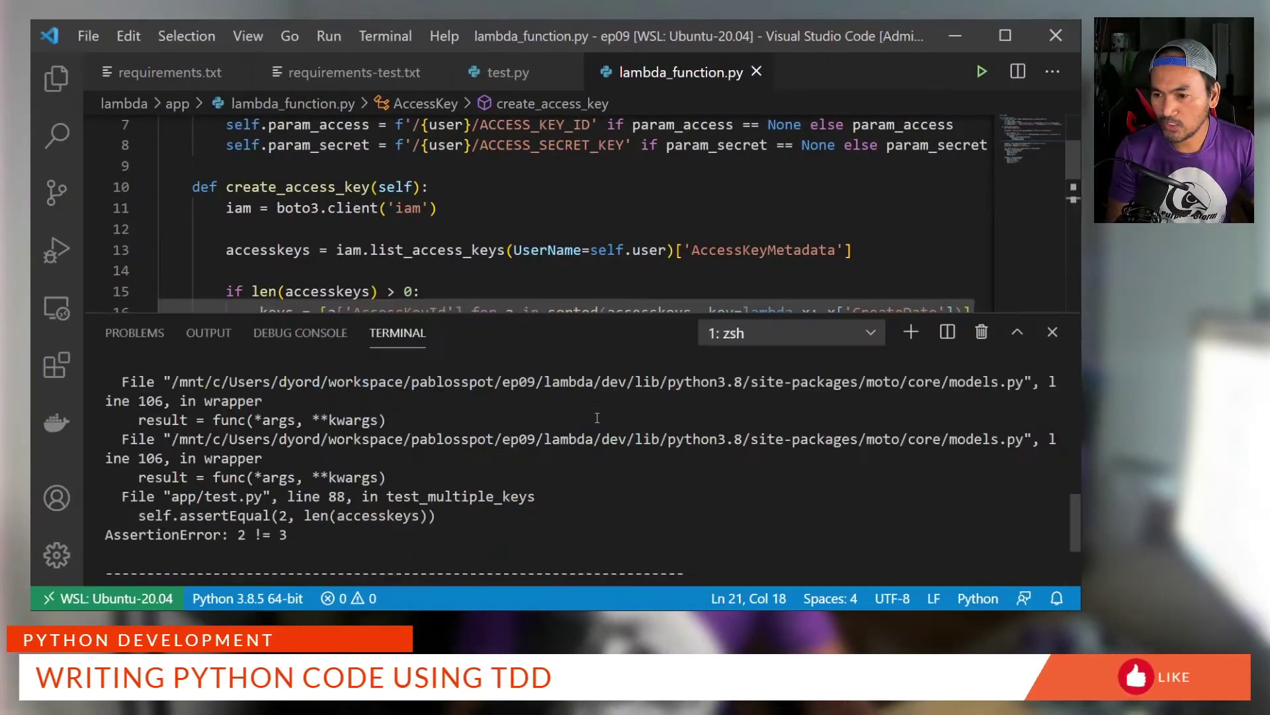
{"action": "type", "text": "clear"}
{"action": "key", "text": "Return"}
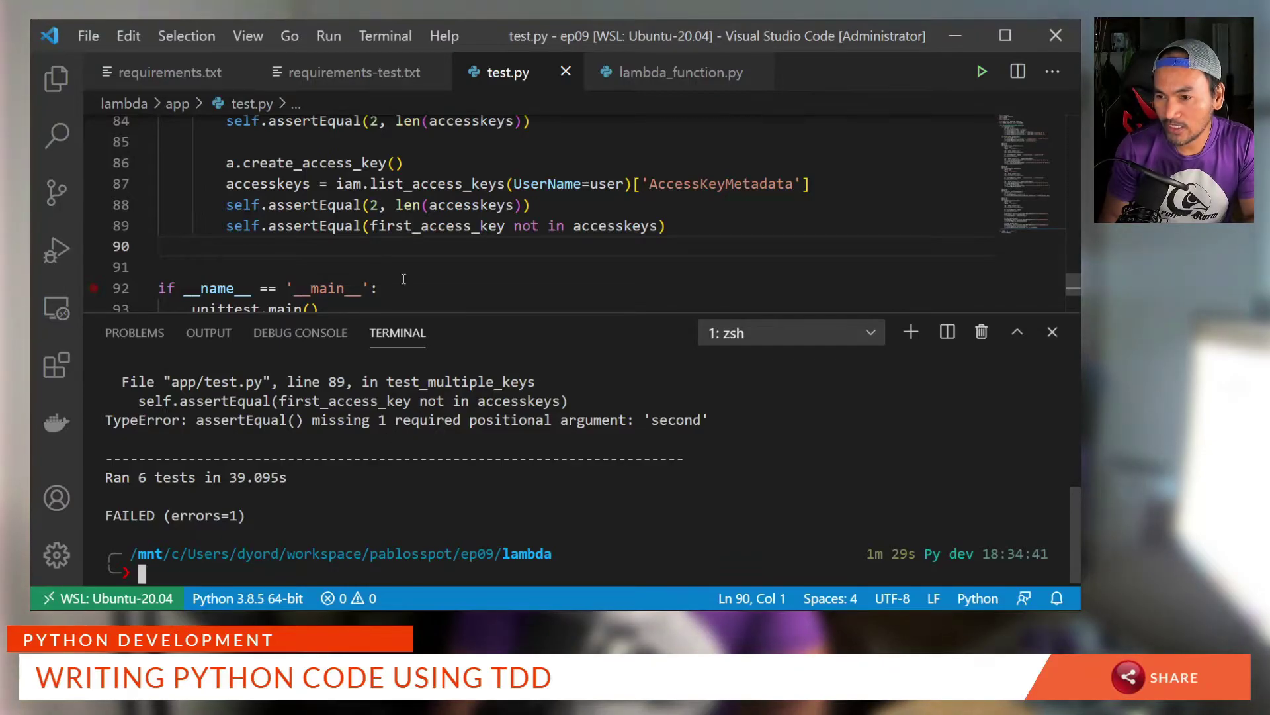
{"action": "double_click", "coordinate": [340, 226]}
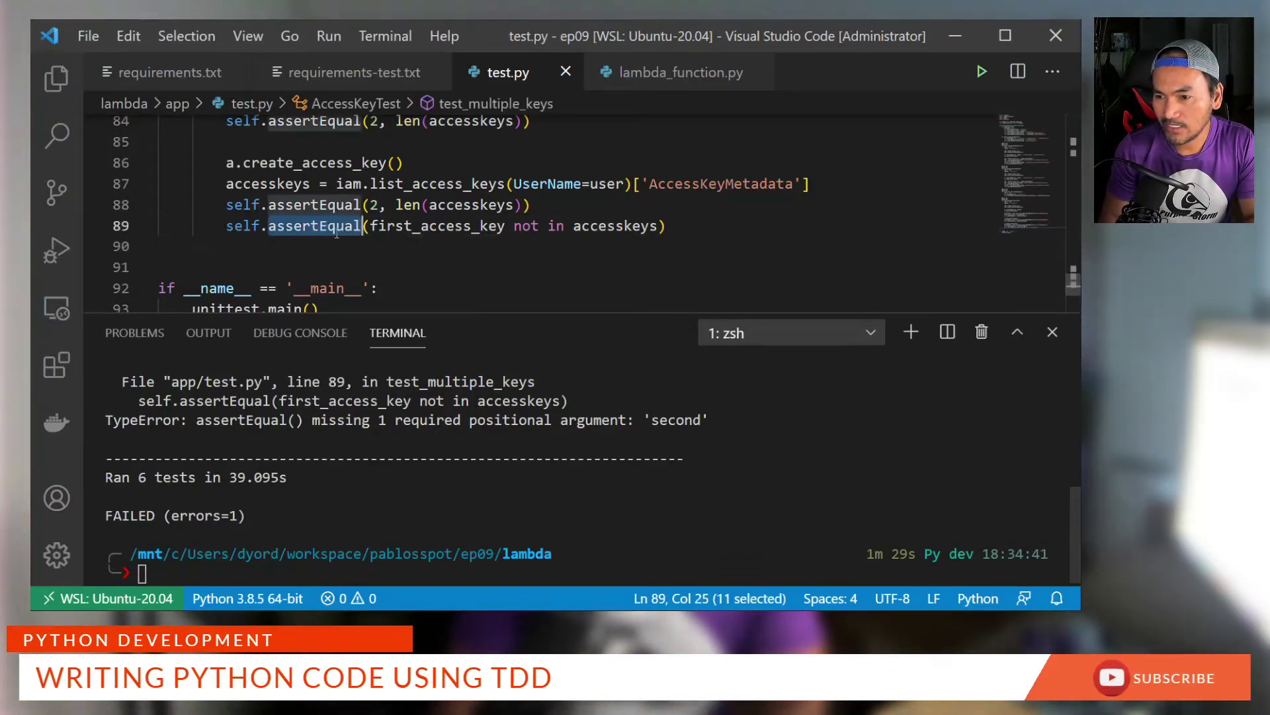
{"action": "type", "text": "ass"}
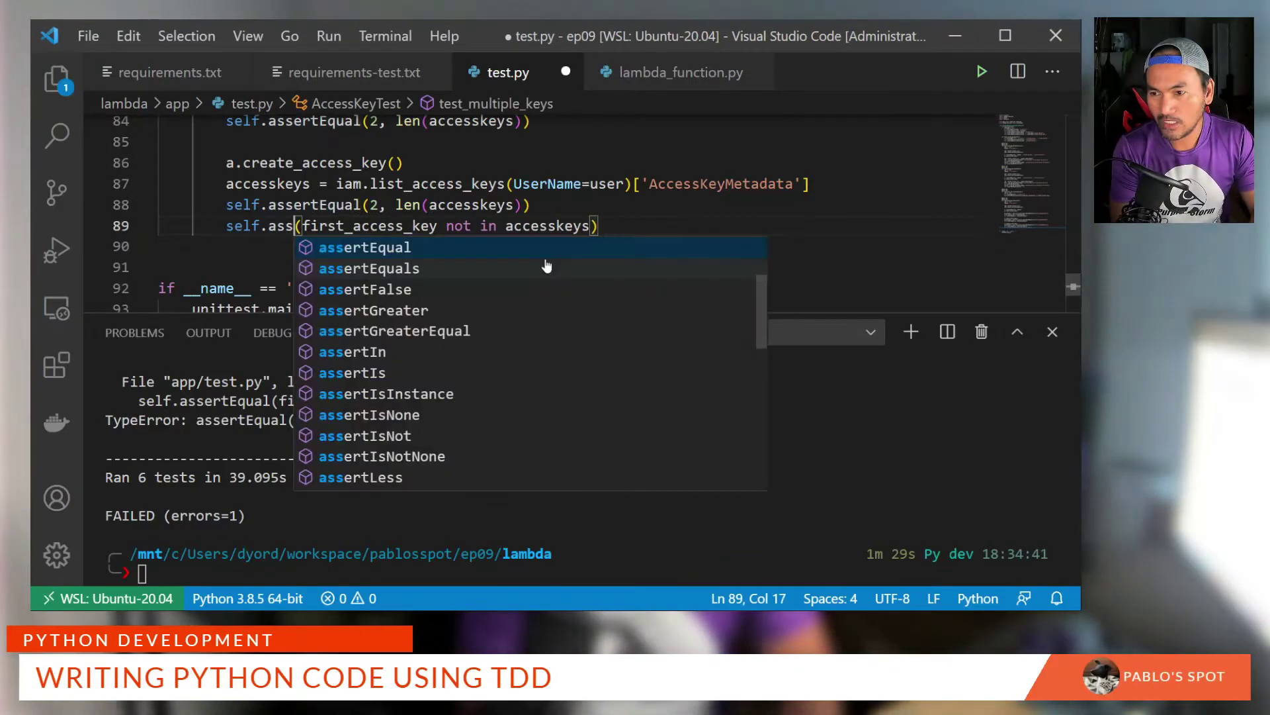
{"action": "type", "text": "ertTrue"}
{"action": "key", "text": "Escape"}
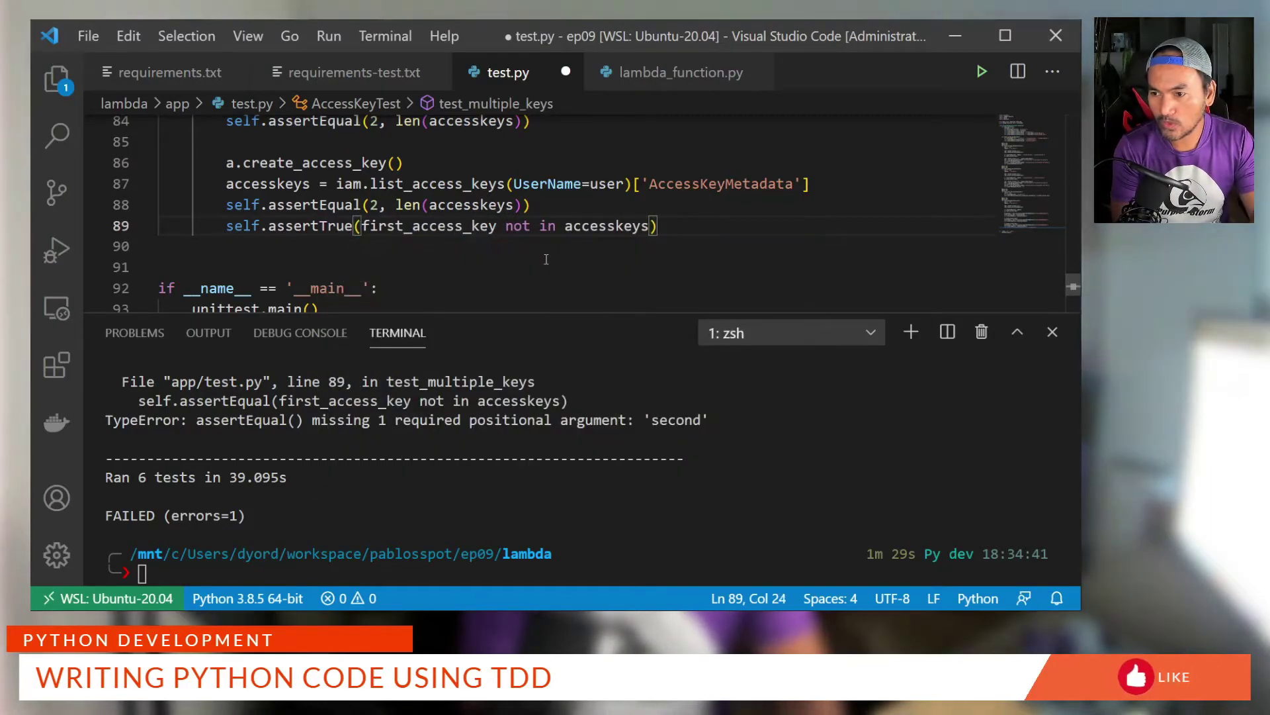
{"action": "key", "text": "ctrl+s"}
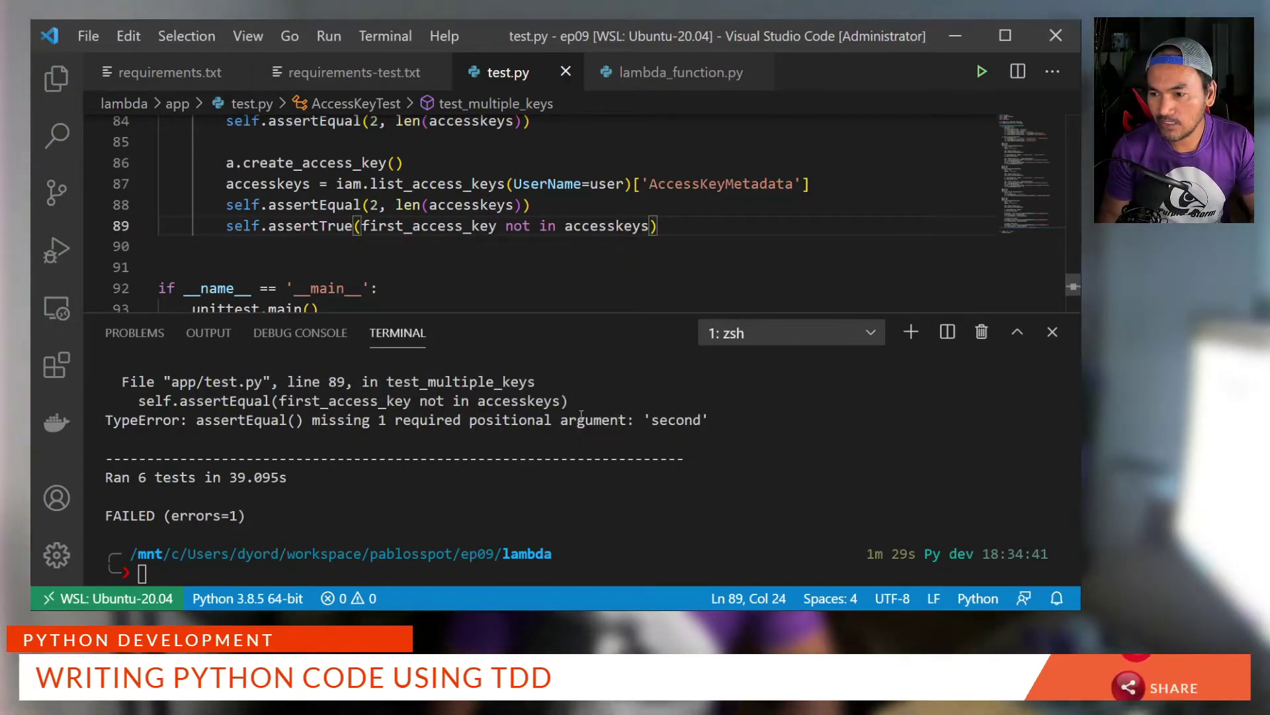
Step: Rerun python app/test.py, with all six tests passing
{"action": "left_click", "coordinate": [597, 437]}
{"action": "key", "text": "Up"}
{"action": "key", "text": "Return"}
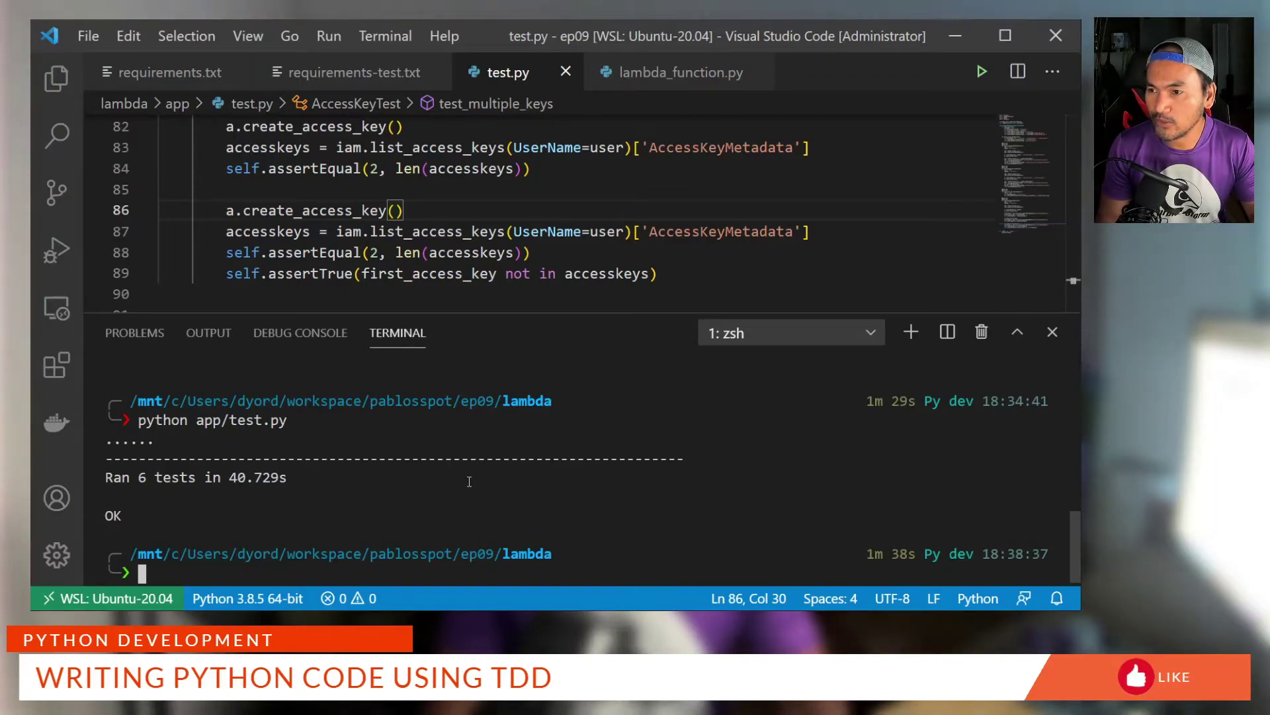
{"action": "left_click", "coordinate": [655, 273]}
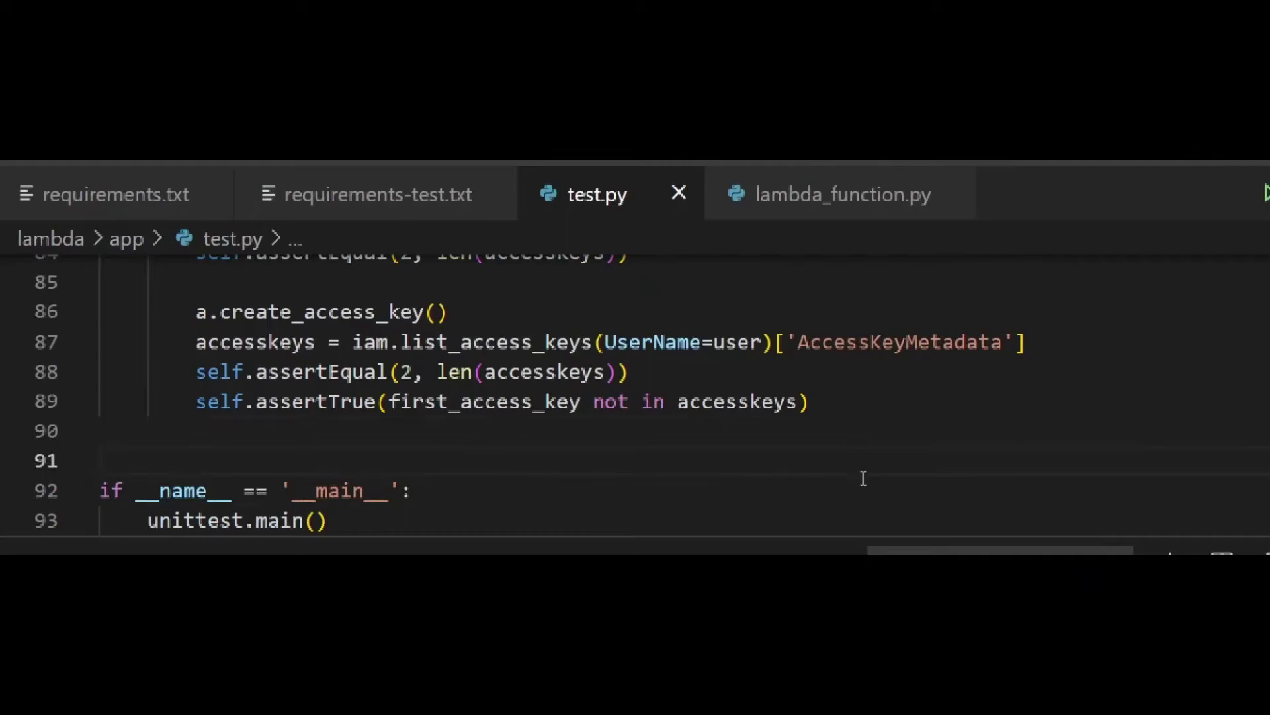
{"action": "type", "text": "@mock_iam @mcok"}
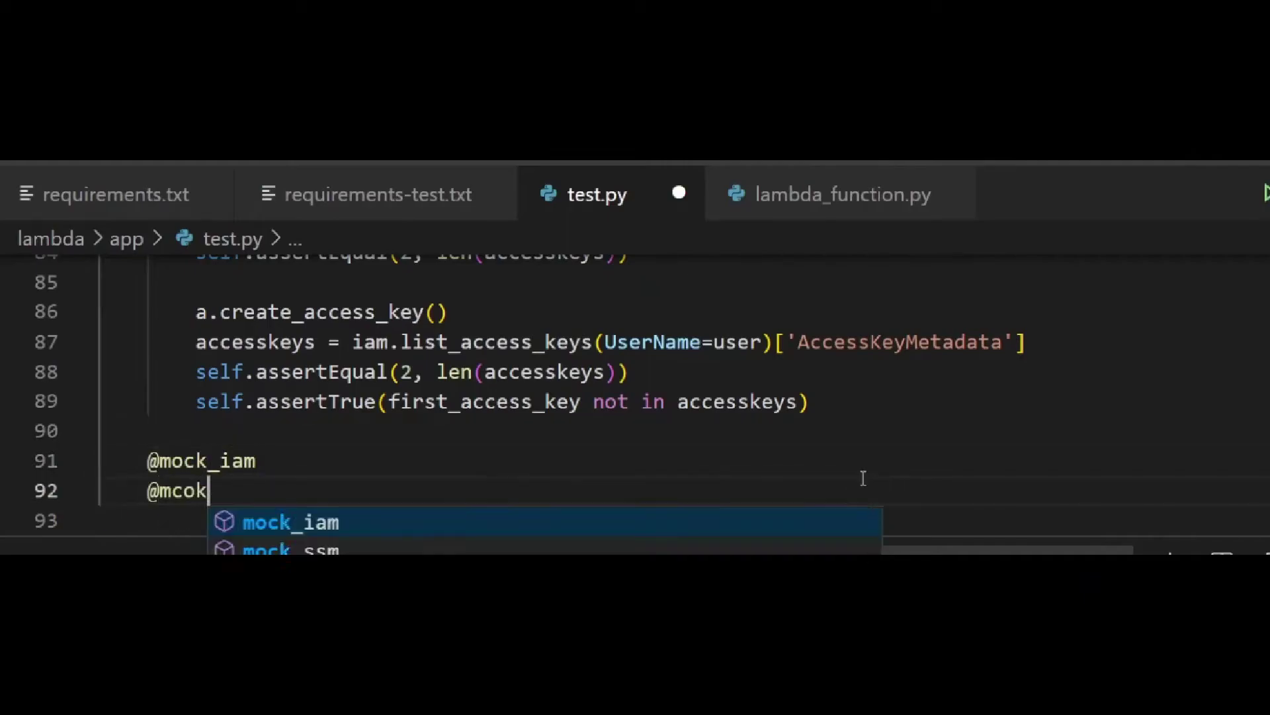
Step: Write test_handler calling lambda_function.handler, assert the ACCESS_KEY_ID parameter is non-empty, and rerun tests
{"action": "key", "text": "BackSpace"}
{"action": "key", "text": "BackSpace"}
{"action": "key", "text": "BackSpace"}
{"action": "type", "text": "ock_ssm def test_hand user = 'abc' region = 'us-east-1'  "}
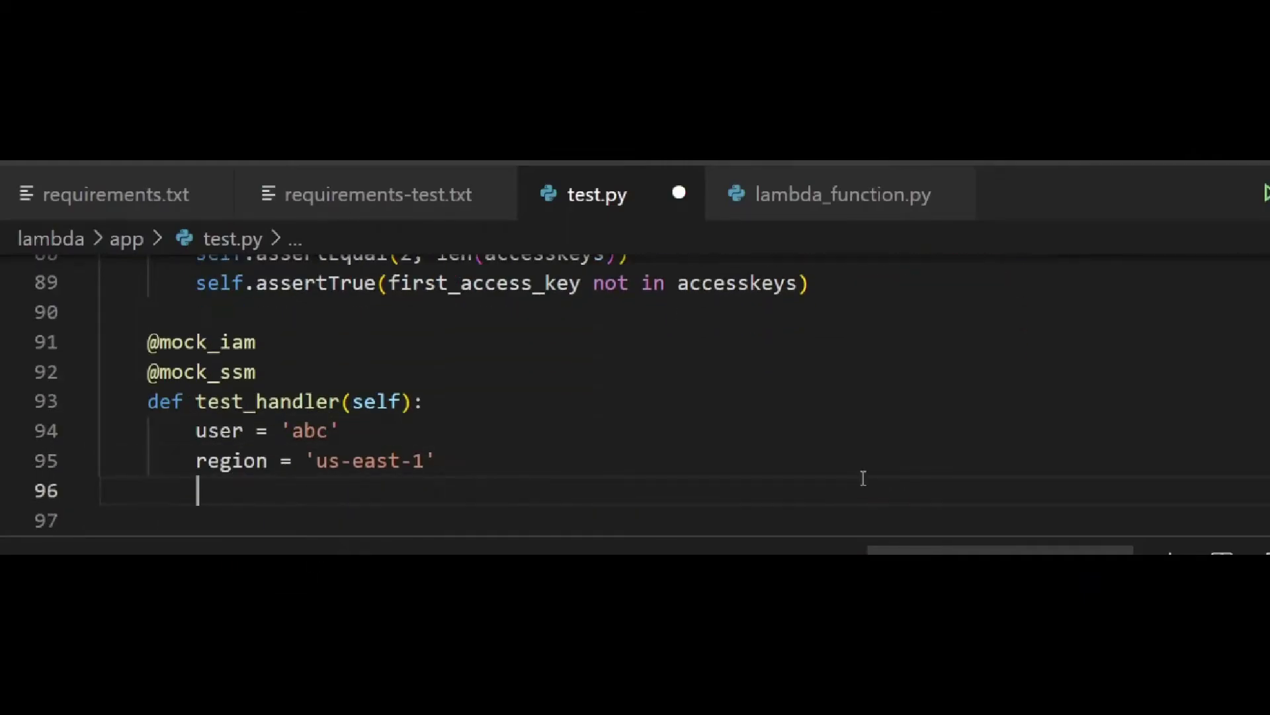
{"action": "type", "text": "iam = boto3.client('iam') iam.create_user(UserName=user)  event = { 'user"}
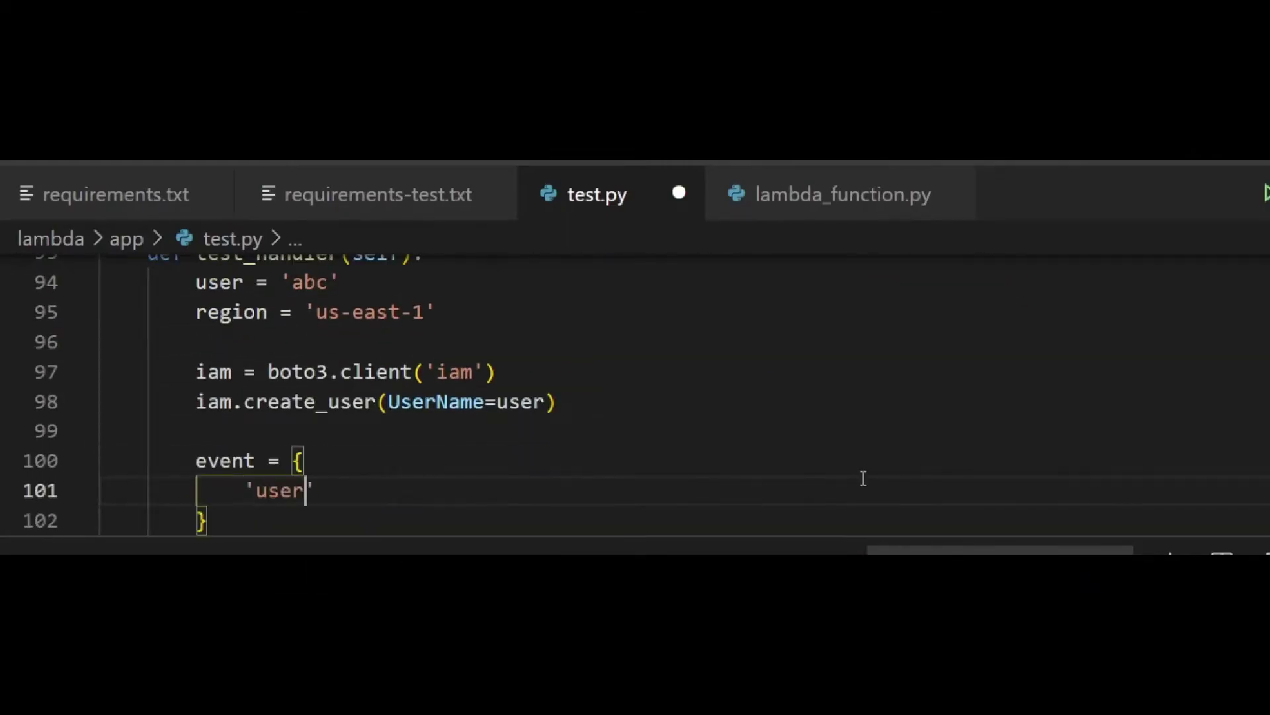
{"action": "type", "text": "': user, 'region': region"}
{"action": "key", "text": "Down"}
{"action": "key", "text": "Return"}
{"action": "type", "text": "lambda_function.aj"}
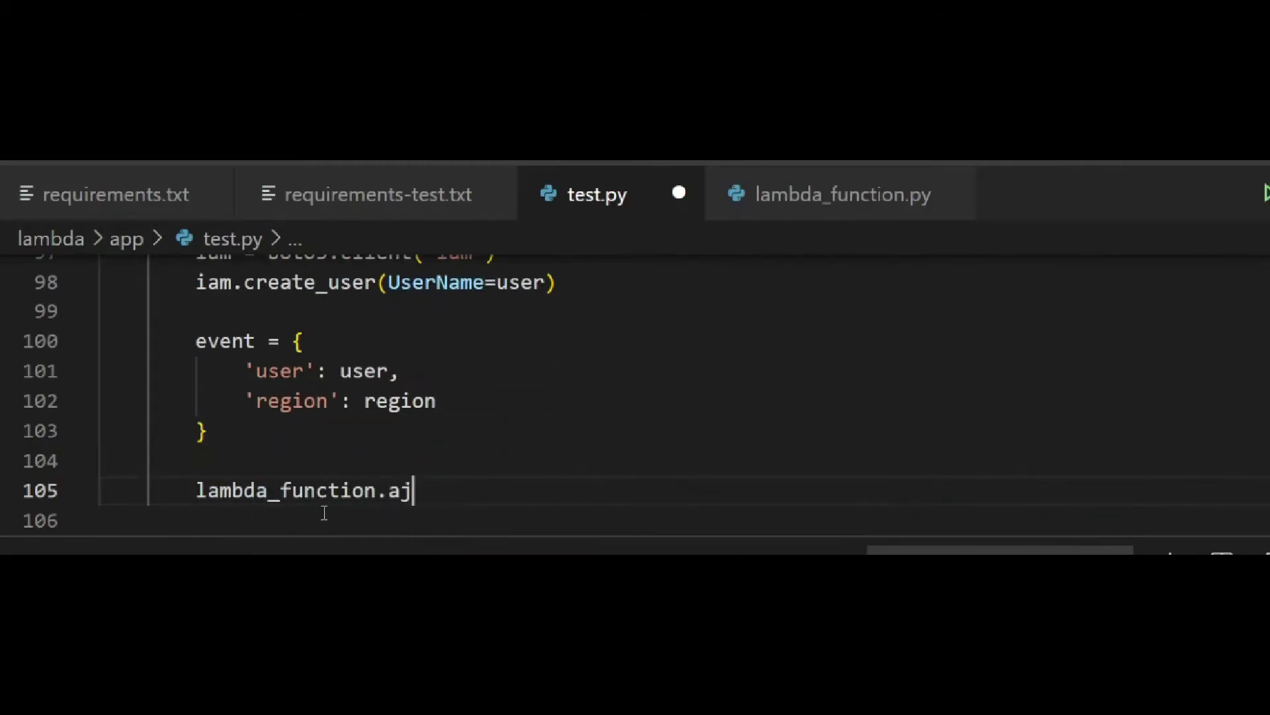
{"action": "key", "text": "BackSpace"}
{"action": "type", "text": "handler(event, None)  ssm = boto3.client('ssm"}
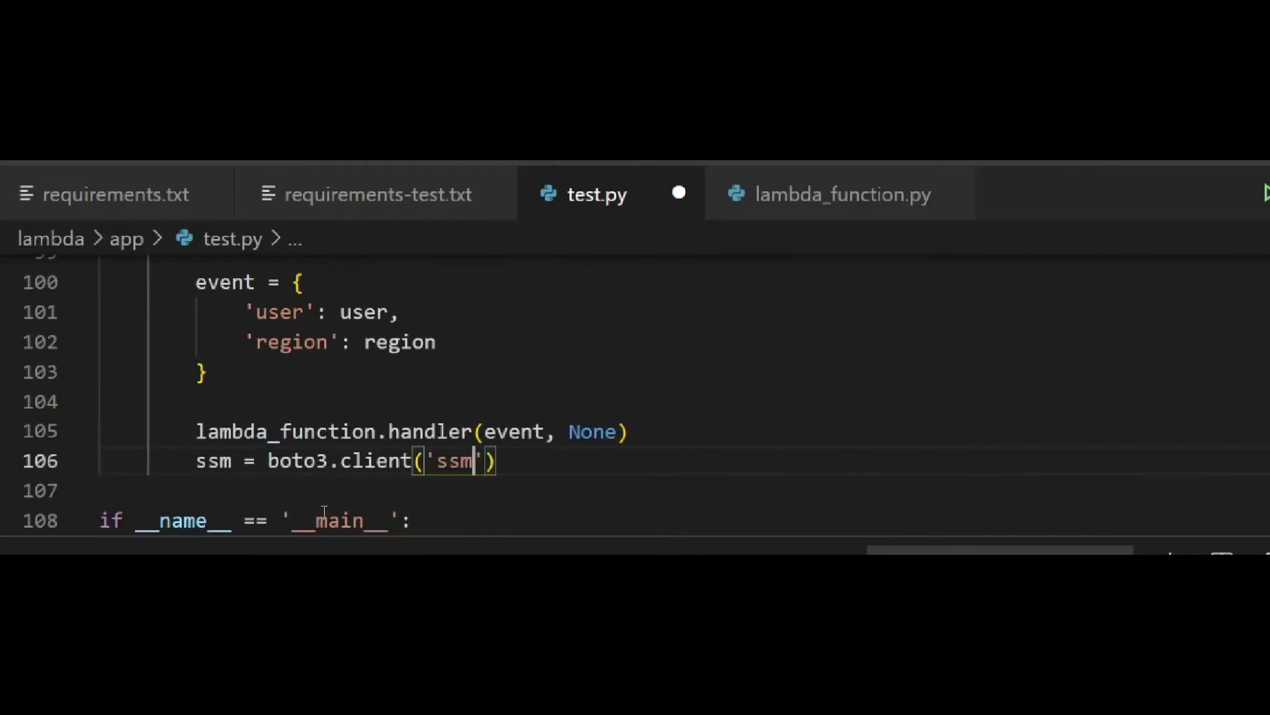
{"action": "type", "text": "', region_name=region) key = ssm.get_parameter(Nam"}
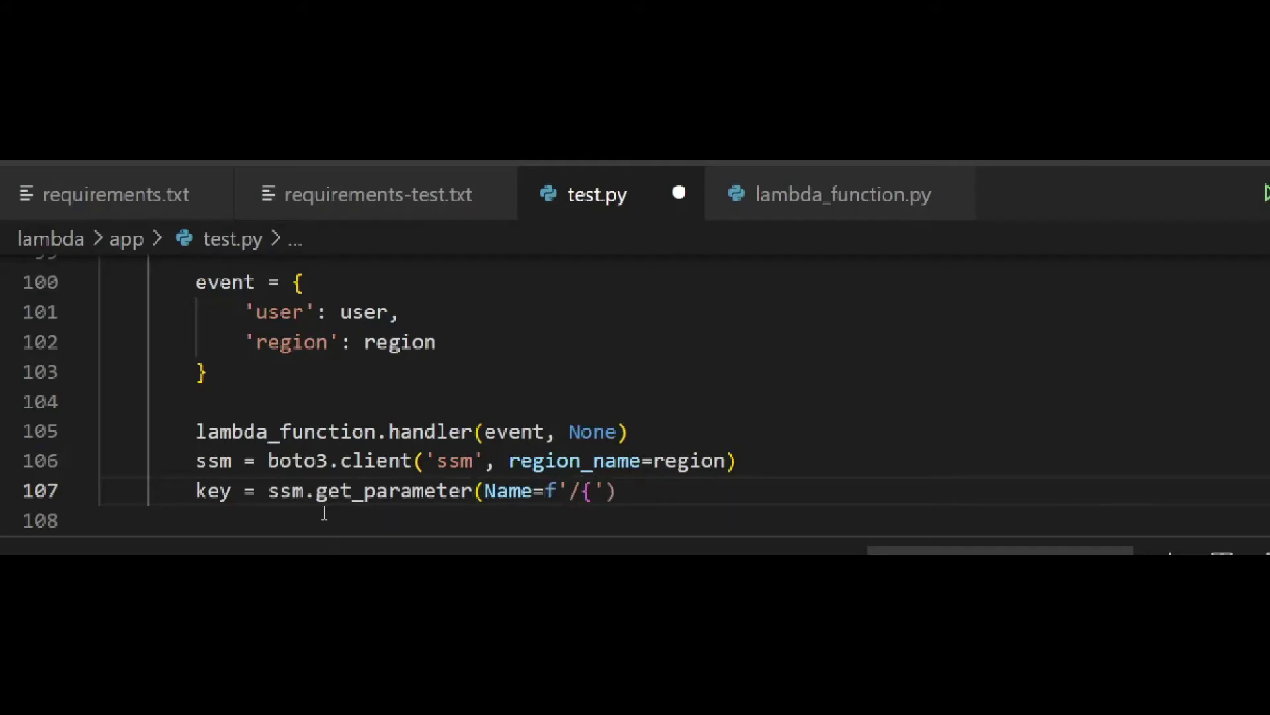
{"action": "type", "text": "']['Value'] self.a"}
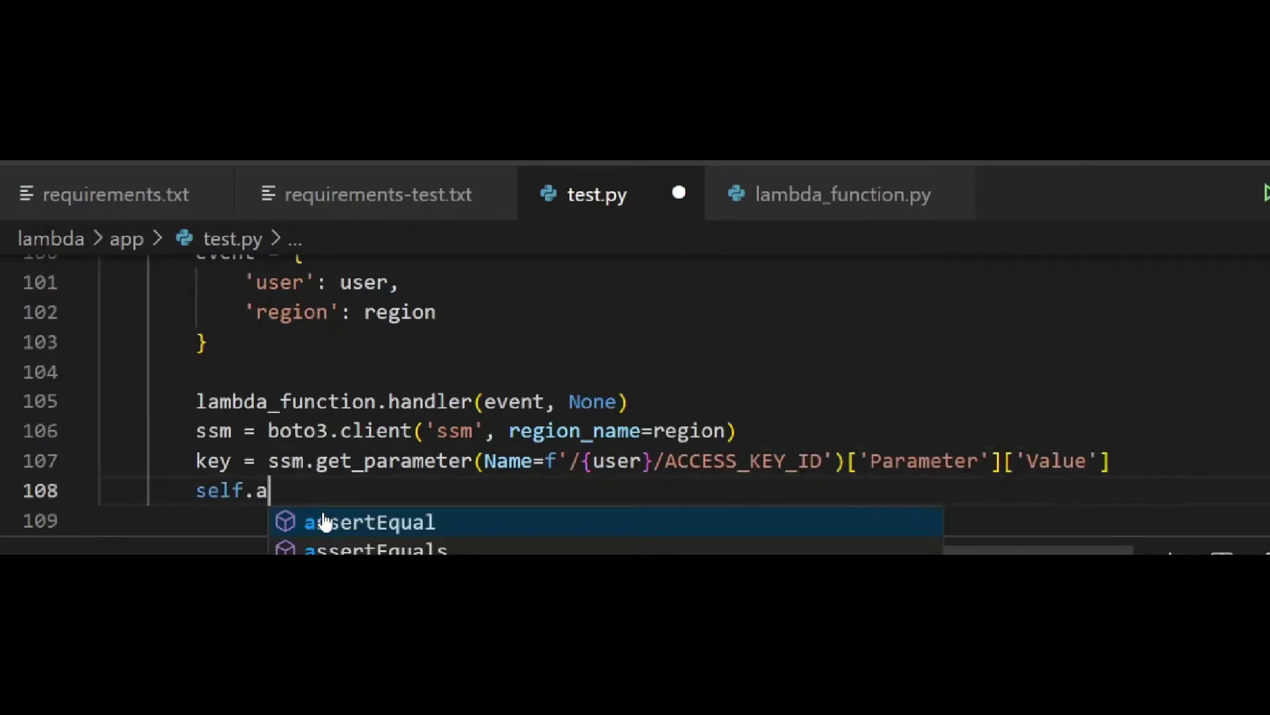
{"action": "key", "text": "Tab"}
{"action": "key", "text": "BackSpace"}
{"action": "key", "text": "BackSpace"}
{"action": "key", "text": "BackSpace"}
{"action": "type", "text": "NotEqual(key, '"}
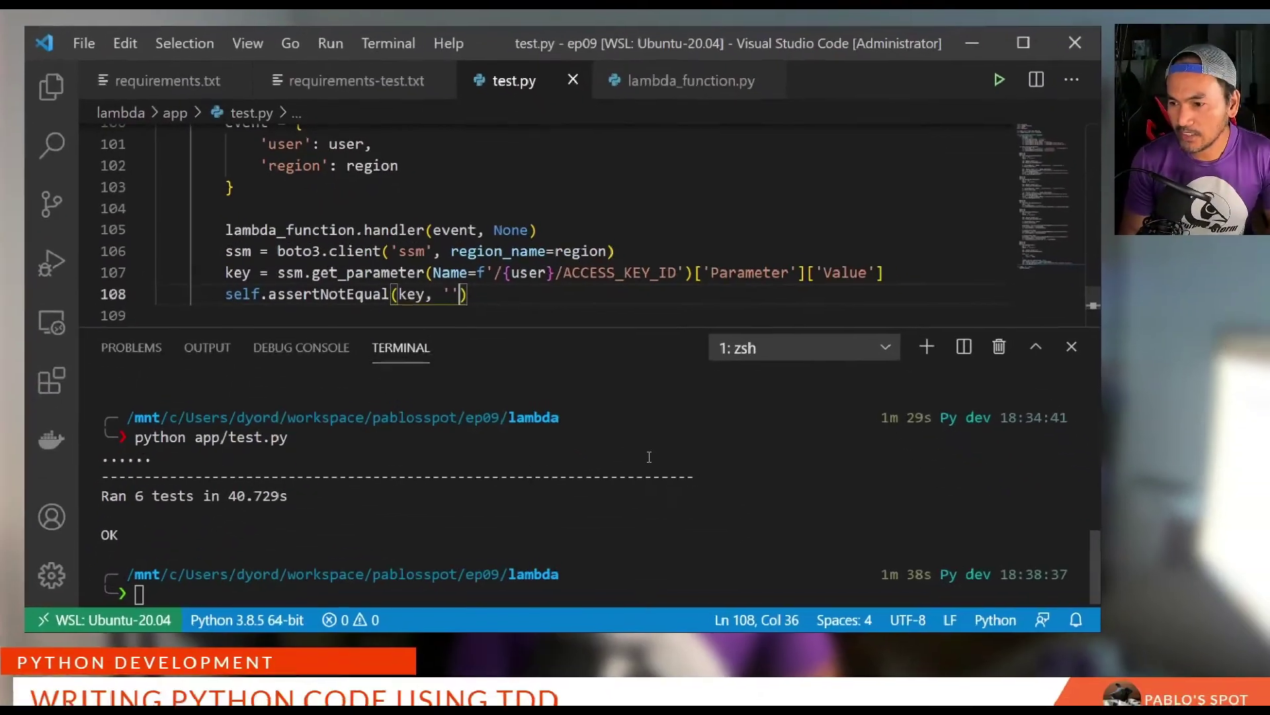
{"action": "key", "text": "Up"}
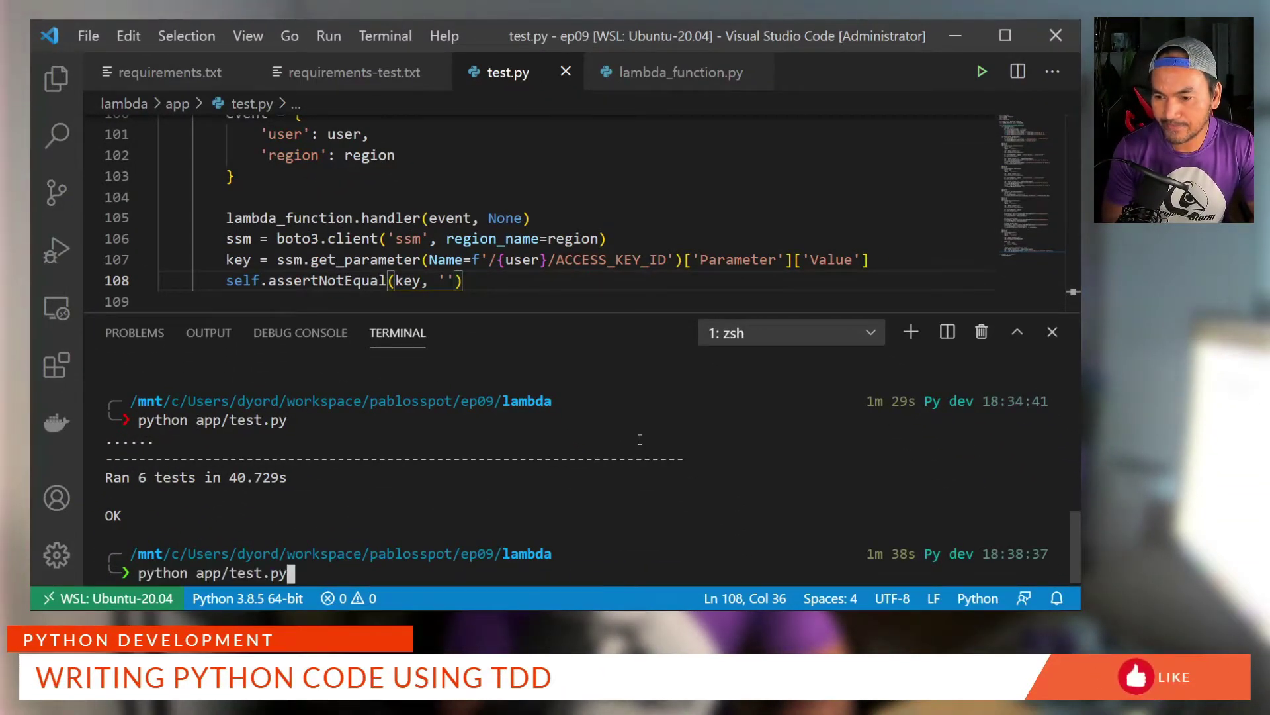
{"action": "key", "text": "Return"}
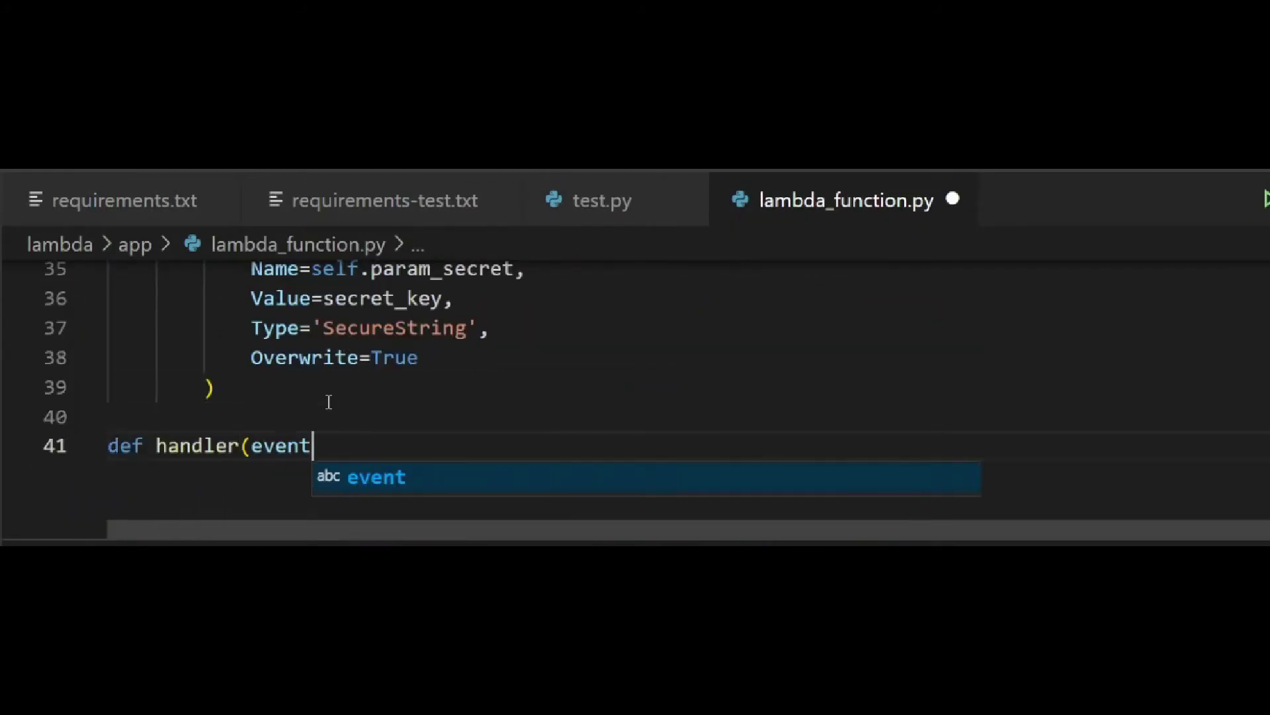
{"action": "type", "text": ", context):"}
Step: Write handler(event, context) reading region and optional parameter names from the event and creating an AccessKey
{"action": "key", "text": "Return"}
{"action": "type", "text": "try:"}
{"action": "key", "text": "Return"}
{"action": "type", "text": "a"}
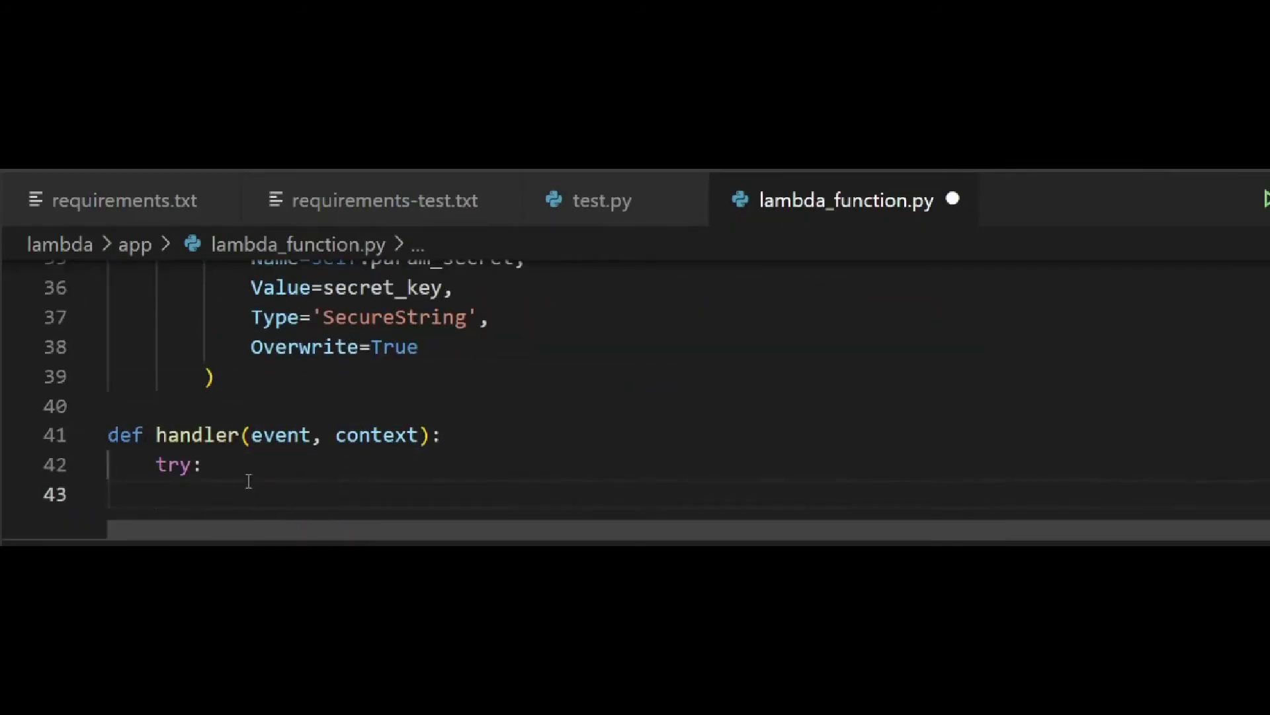
{"action": "type", "text": "user = event['user']"}
{"action": "key", "text": "Return"}
{"action": "type", "text": "region = event['"}
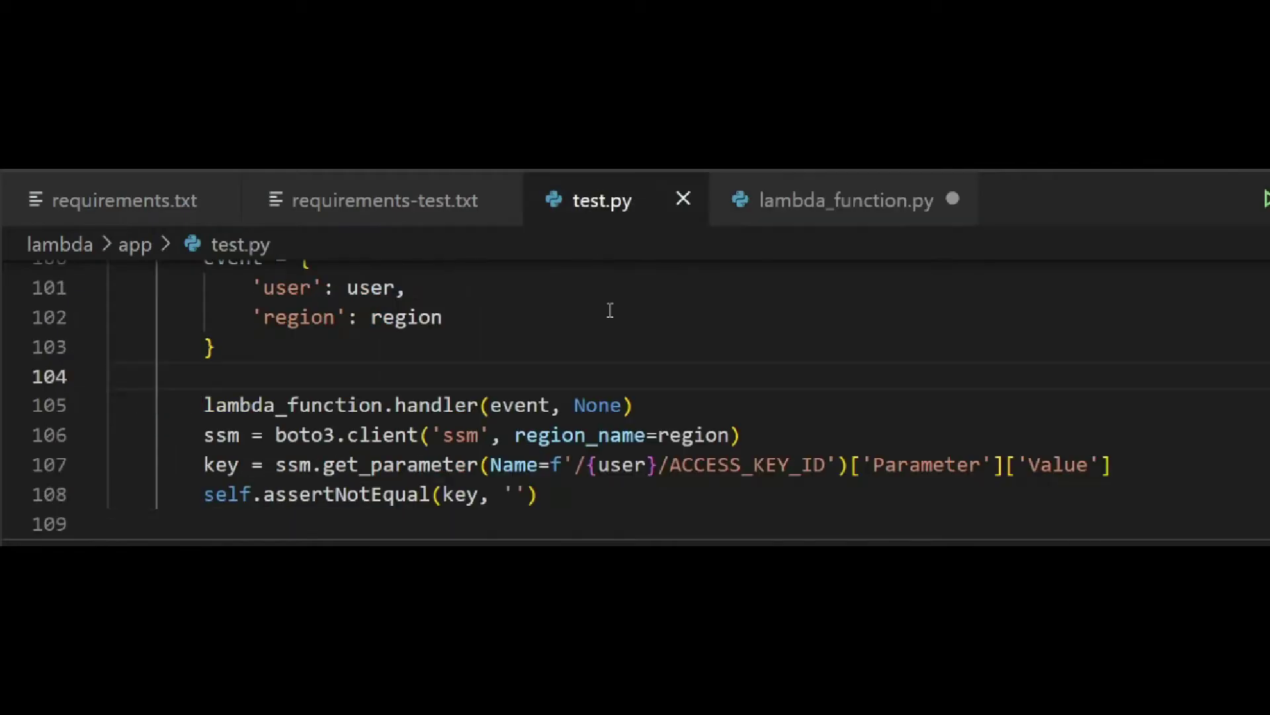
{"action": "type", "text": "region"}
{"action": "key", "text": "Return"}
{"action": "type", "text": "param_access = event['param_access"}
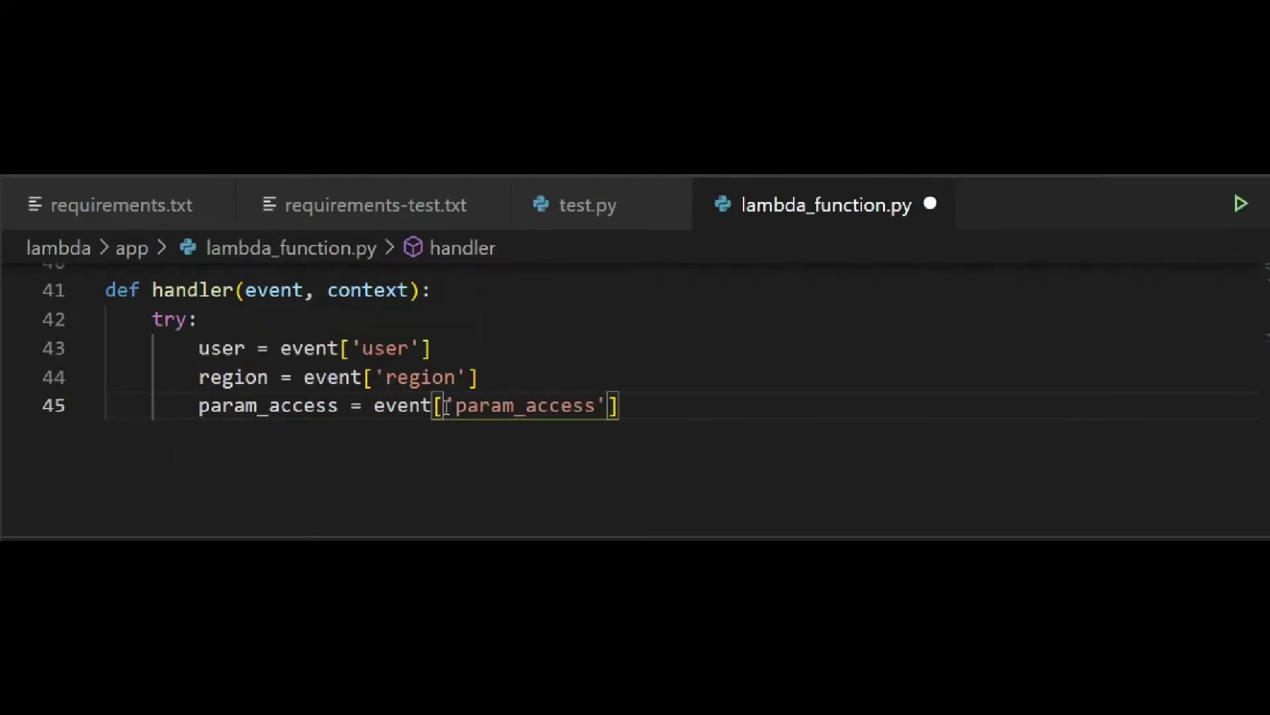
{"action": "type", "text": " if 'param_access' in event else None"}
{"action": "key", "text": "Return"}
{"action": "type", "text": "param_sx"}
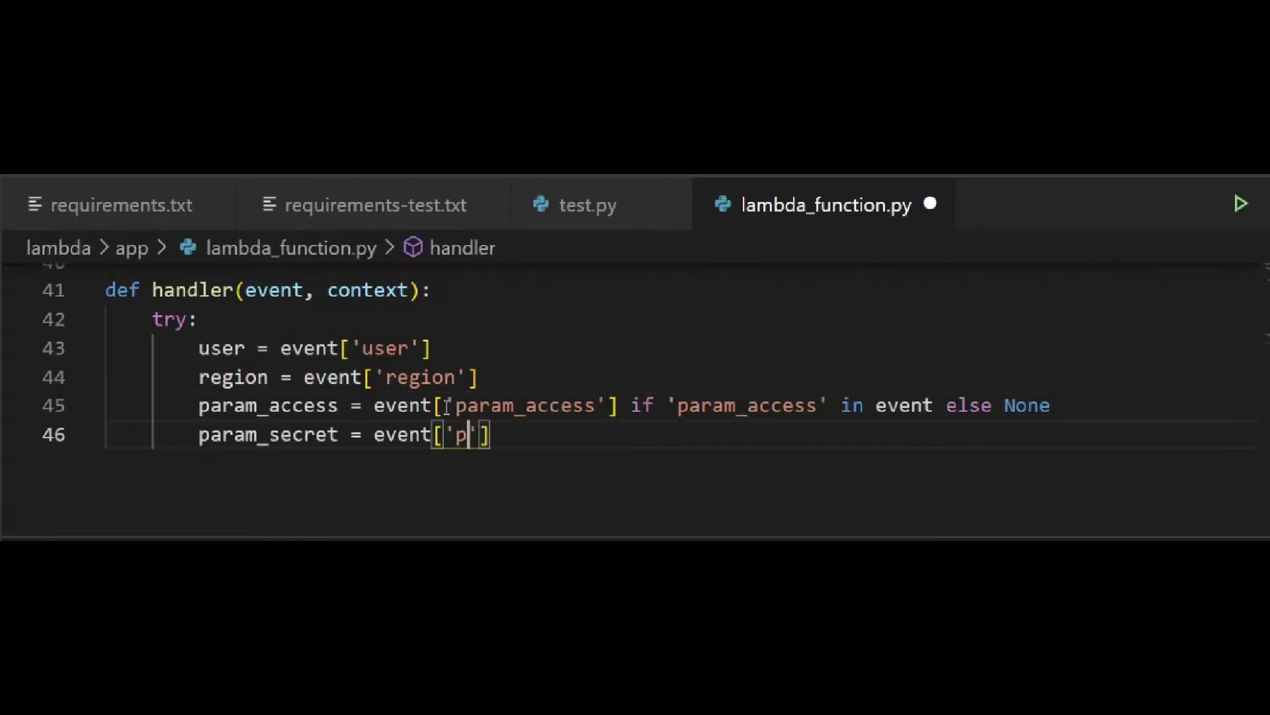
{"action": "type", "text": "param_secret' in event else None"}
{"action": "key", "text": "Return"}
{"action": "key", "text": "Return"}
{"action": "type", "text": "a = AccessKey(user, "}
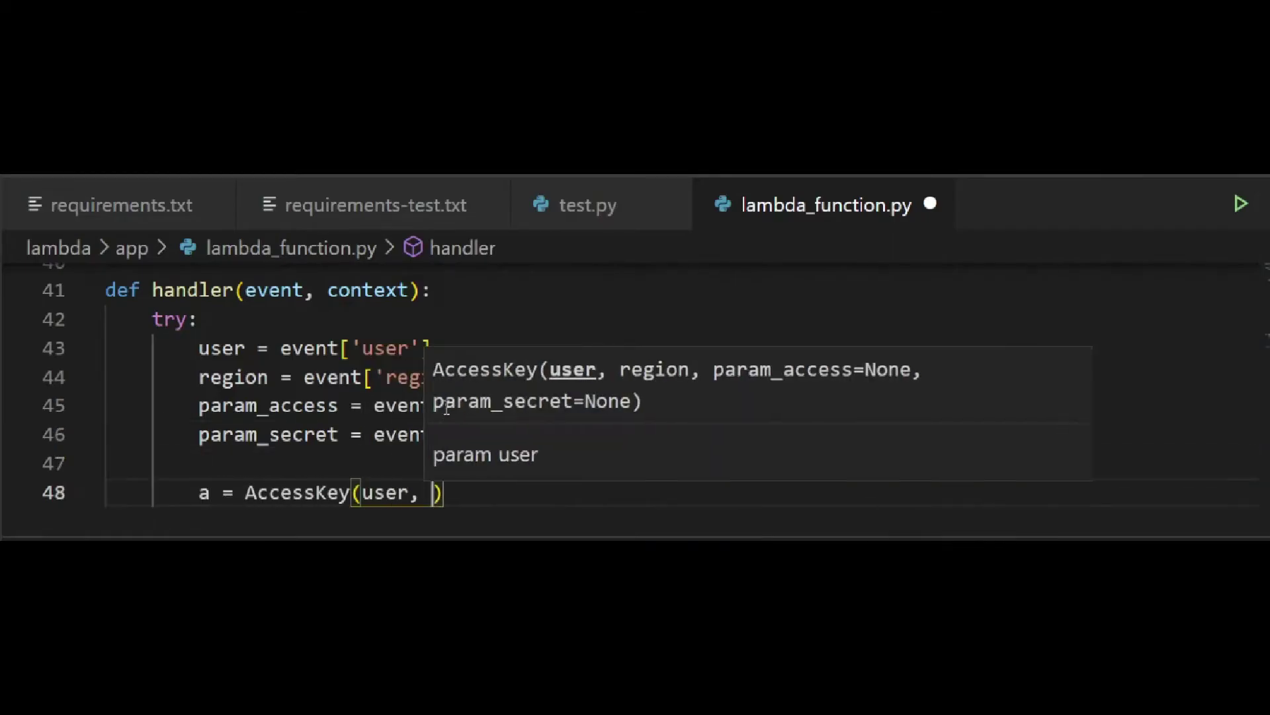
{"action": "type", "text": "region, param_access, param_secret)         a.create_access_key()     except Exception as e:         raise"}
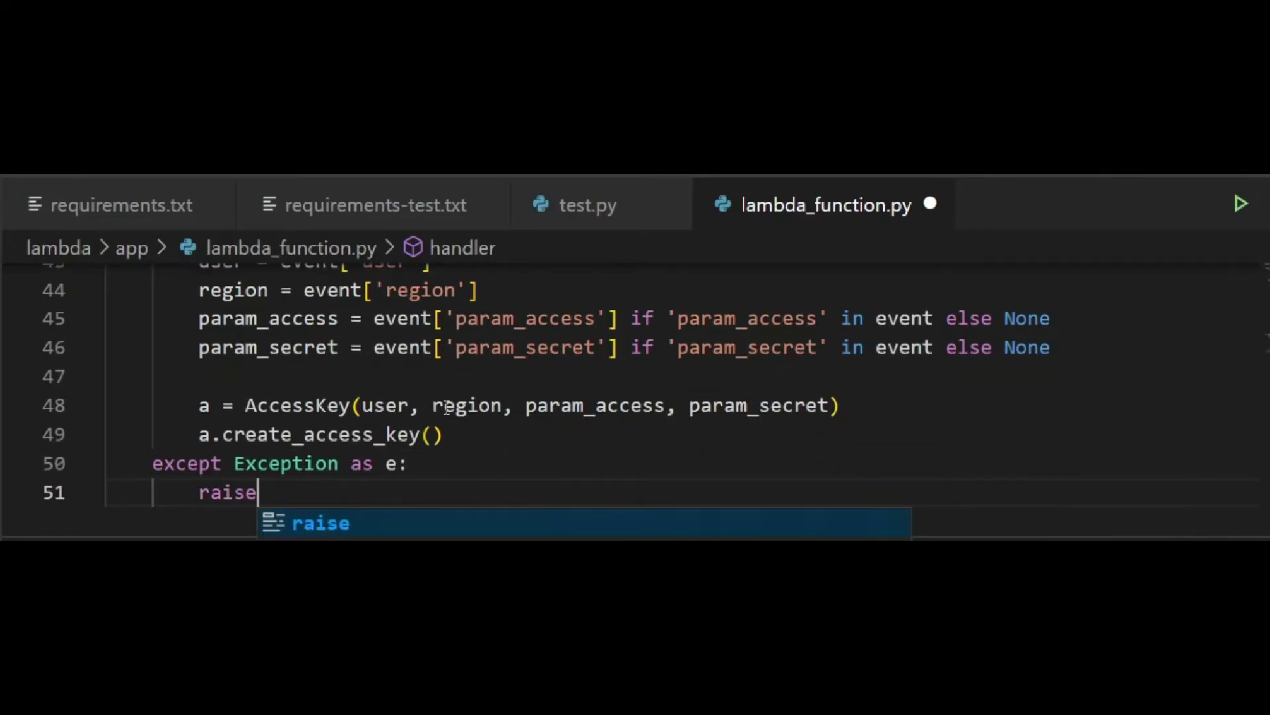
{"action": "type", "text": " e"}
Step: Save lambda_function.py and rerun python app/test.py, with all seven tests passing
{"action": "key", "text": "ctrl+s"}
{"action": "key", "text": "Up"}
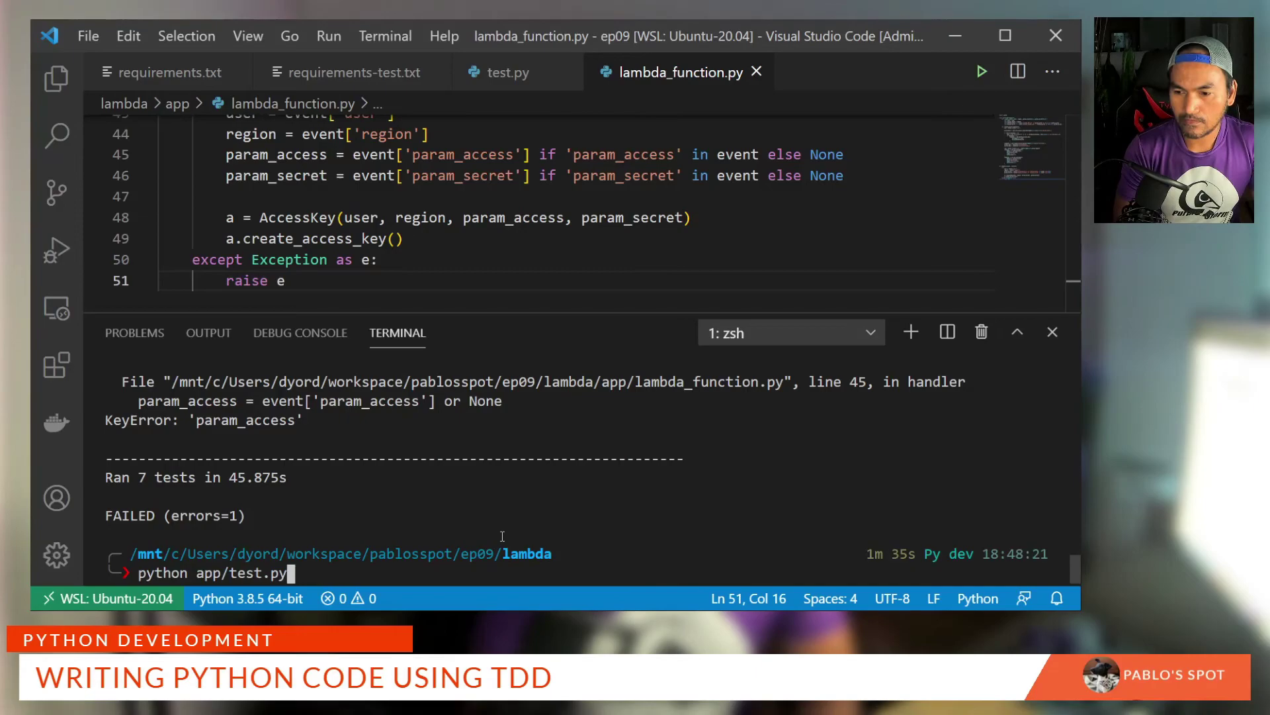
{"action": "key", "text": "Return"}
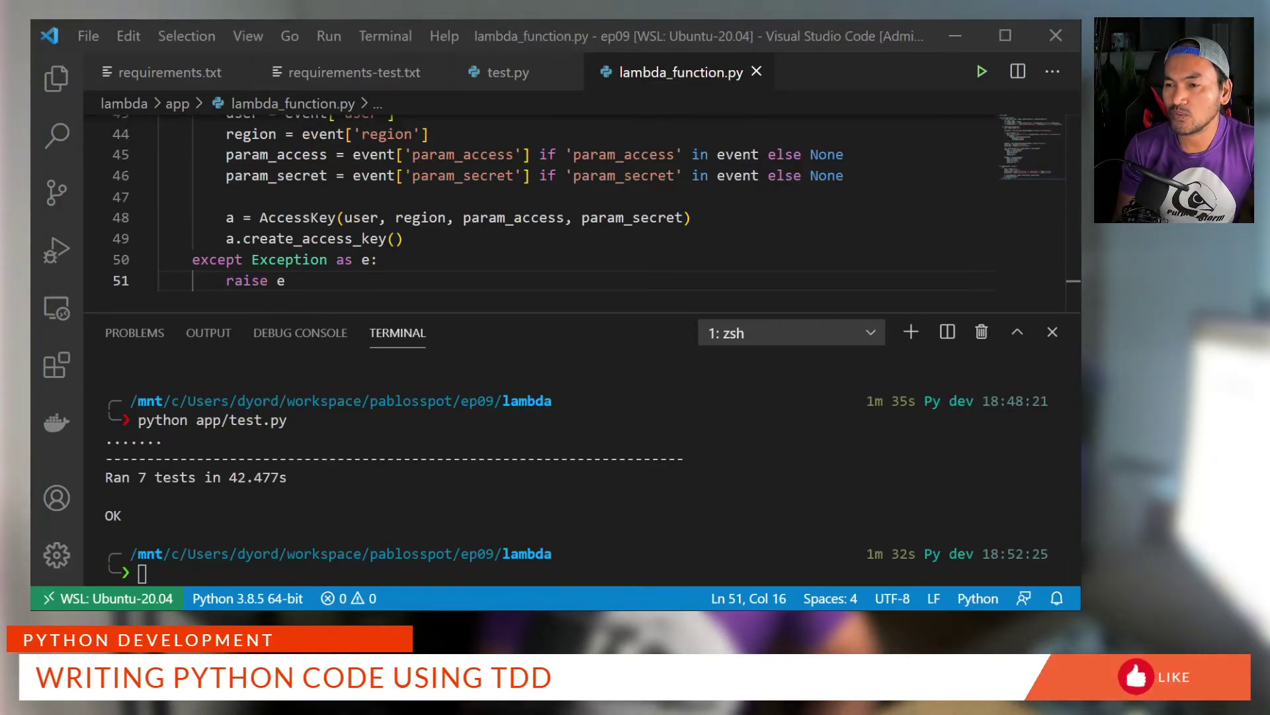
{"action": "left_click", "coordinate": [508, 89]}
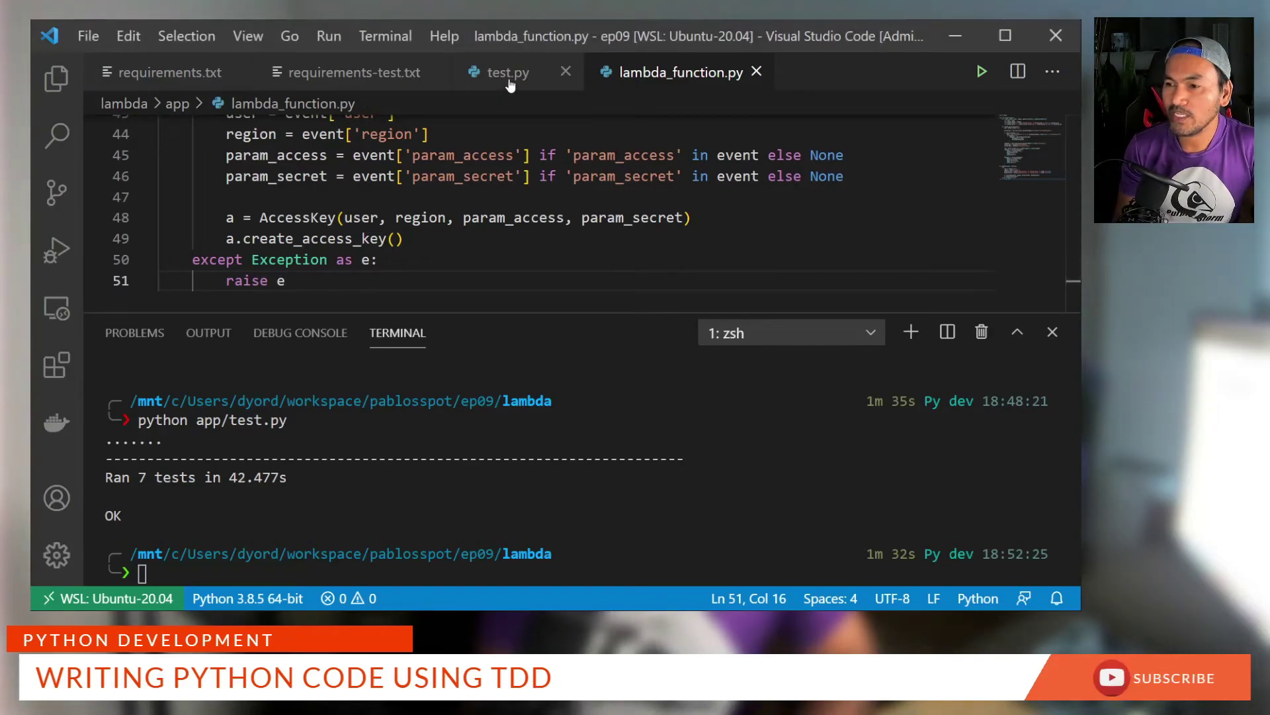
{"action": "left_click", "coordinate": [508, 84]}
Step: Write test_handler_exception with a user-only event, asserting lambda_function.handler raises Exception
{"action": "left_click", "coordinate": [562, 425]}
{"action": "key", "text": "Return"}
{"action": "key", "text": "Return"}
{"action": "type", "text": "def test_handler_exception(self):"}
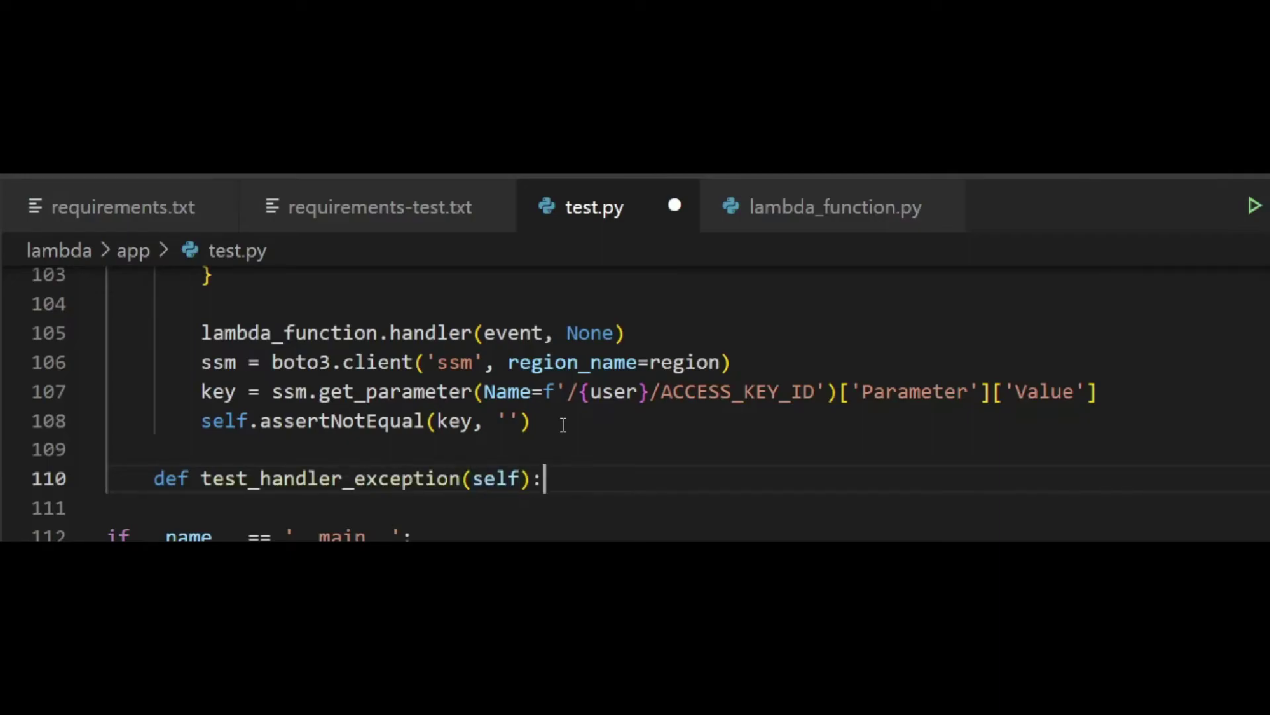
{"action": "key", "text": "Return"}
{"action": "type", "text": "event = {"}
{"action": "key", "text": "Return"}
{"action": "type", "text": "user = 'abc'"}
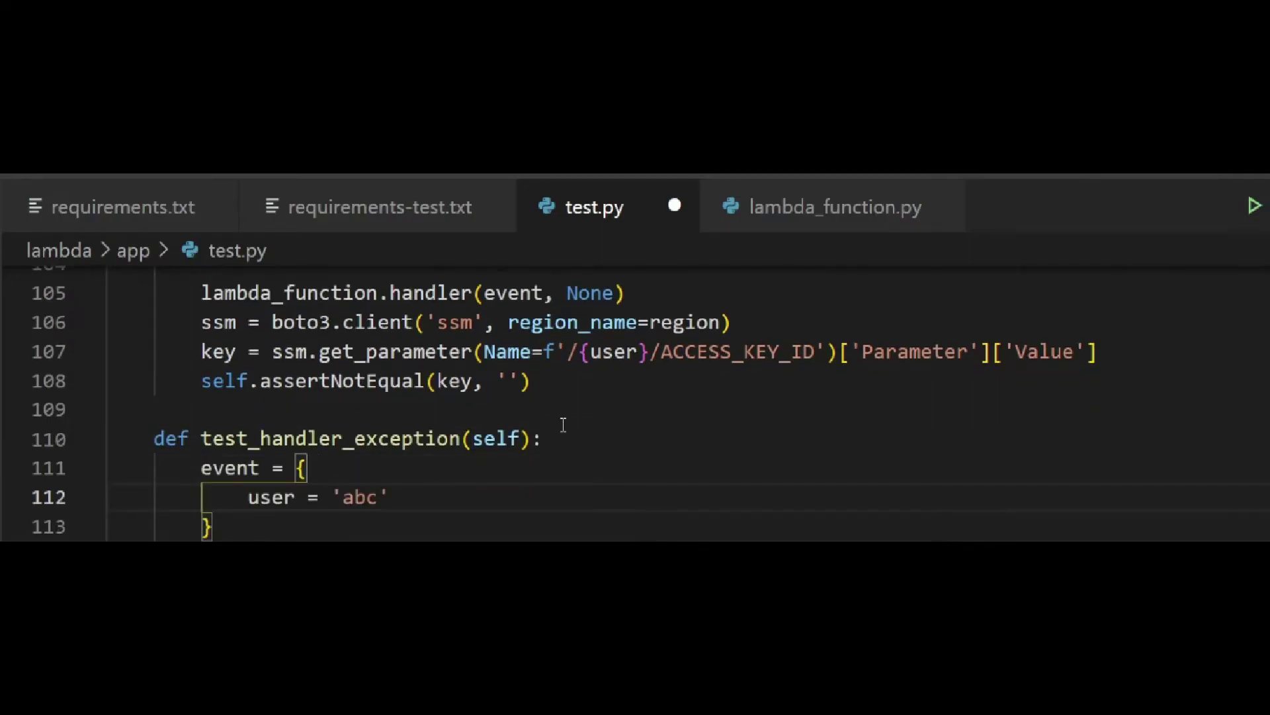
{"action": "key", "text": "Down"}
{"action": "key", "text": "End"}
{"action": "key", "text": "Return"}
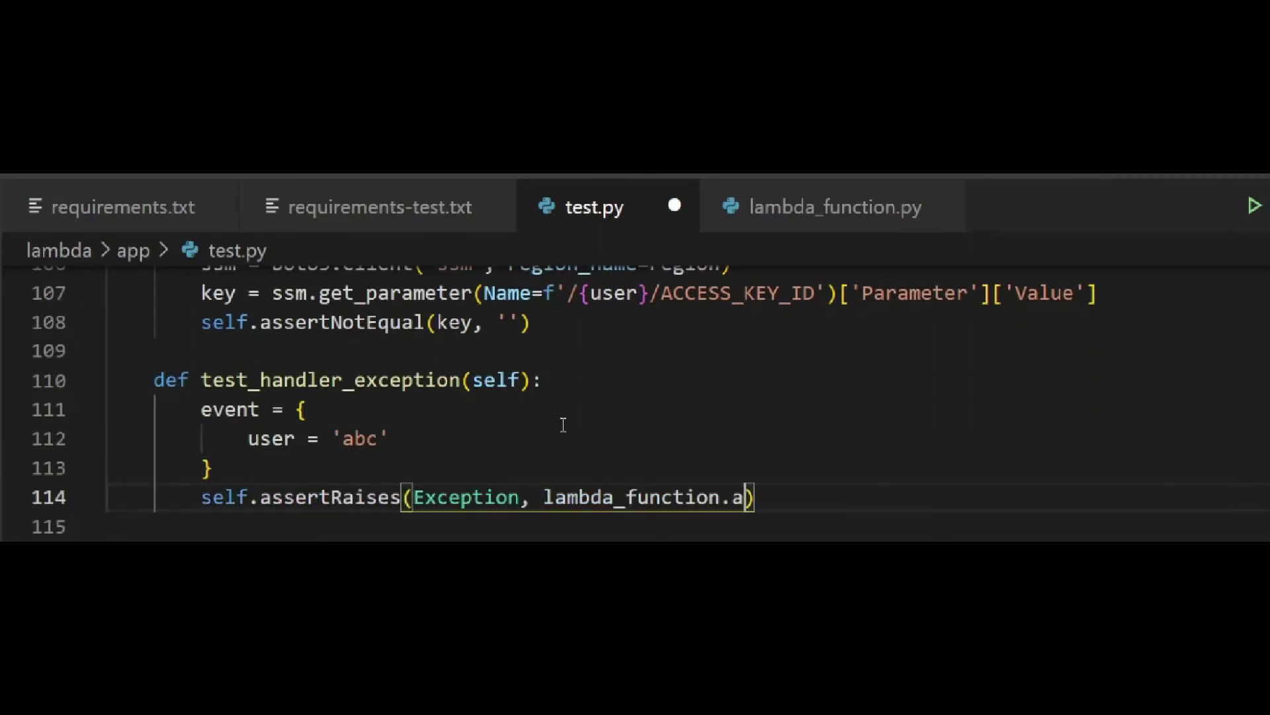
{"action": "type", "text": "vent, None"}
{"action": "key", "text": "Up"}
{"action": "key", "text": "Up"}
{"action": "type", "text": ":"}
{"action": "key", "text": "Home"}
{"action": "type", "text": "'"}
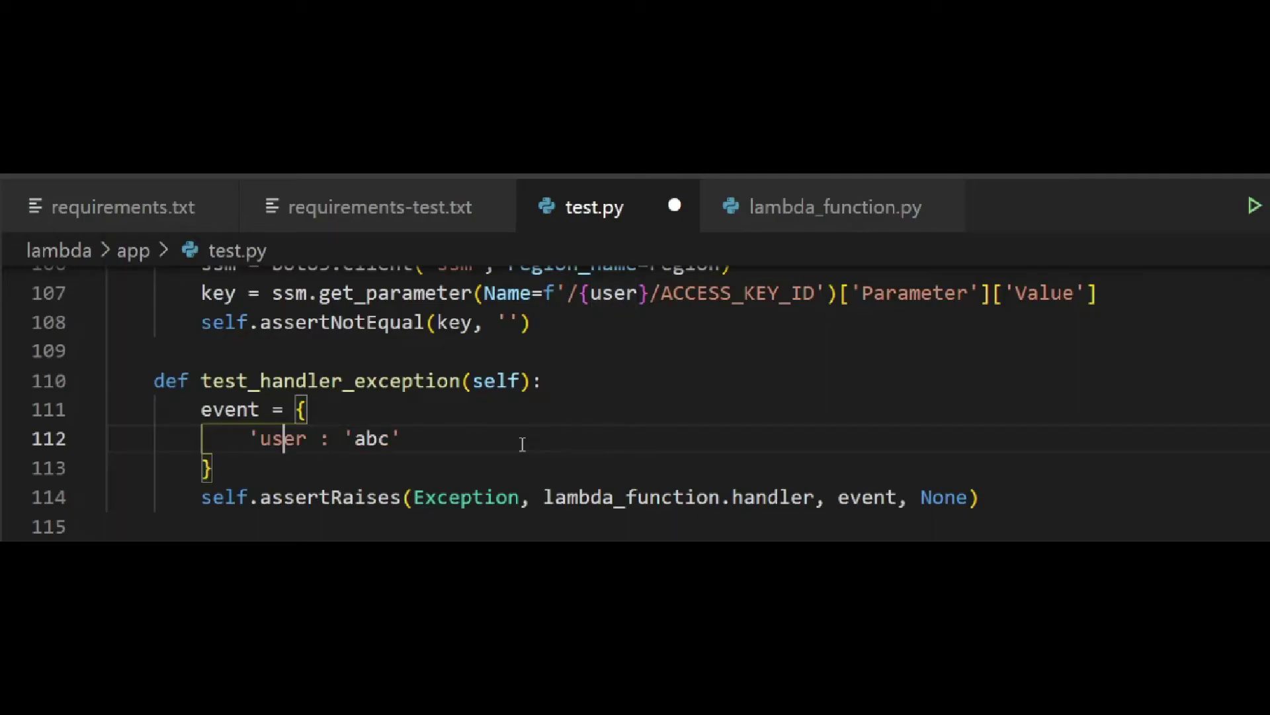
{"action": "key", "text": "ctrl+Right"}
{"action": "type", "text": ";"}
Step: Save test.py and rerun python app/test.py in the integrated terminal
{"action": "key", "text": "ctrl+s"}
{"action": "key", "text": "ctrl+s"}
{"action": "key", "text": "ctrl+grave"}
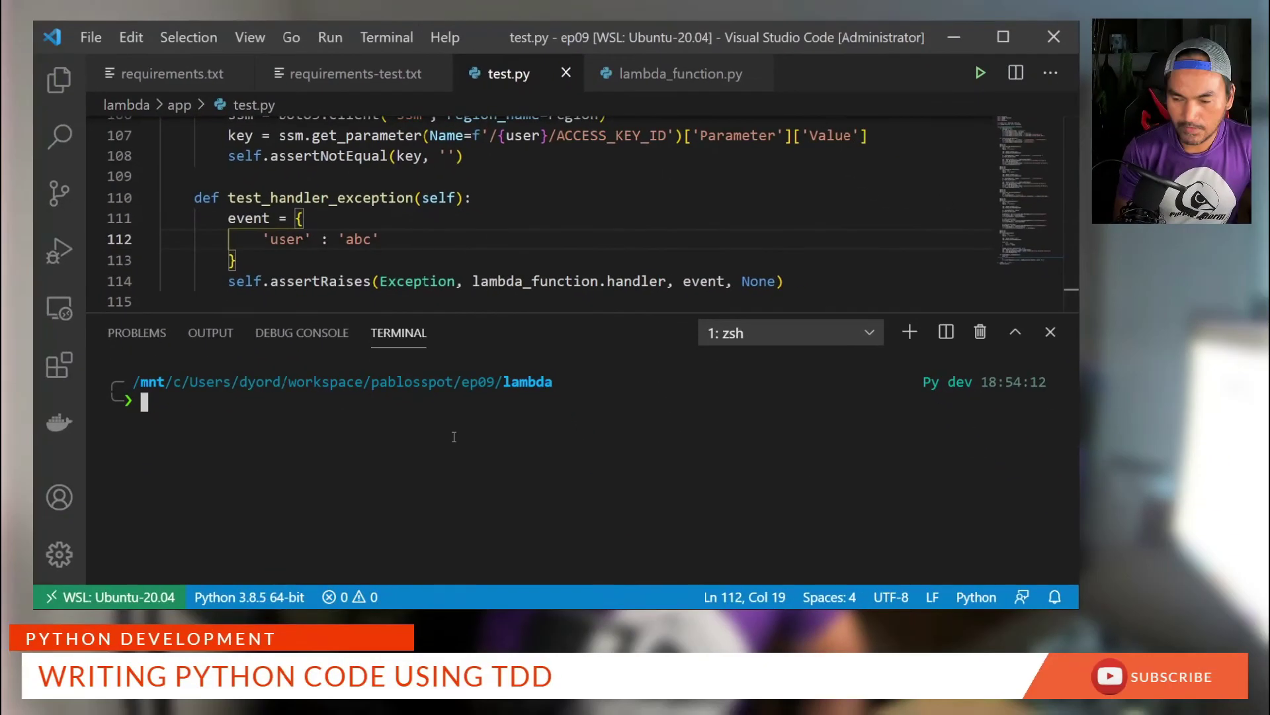
{"action": "type", "text": "python app/test.py"}
{"action": "key", "text": "Return"}
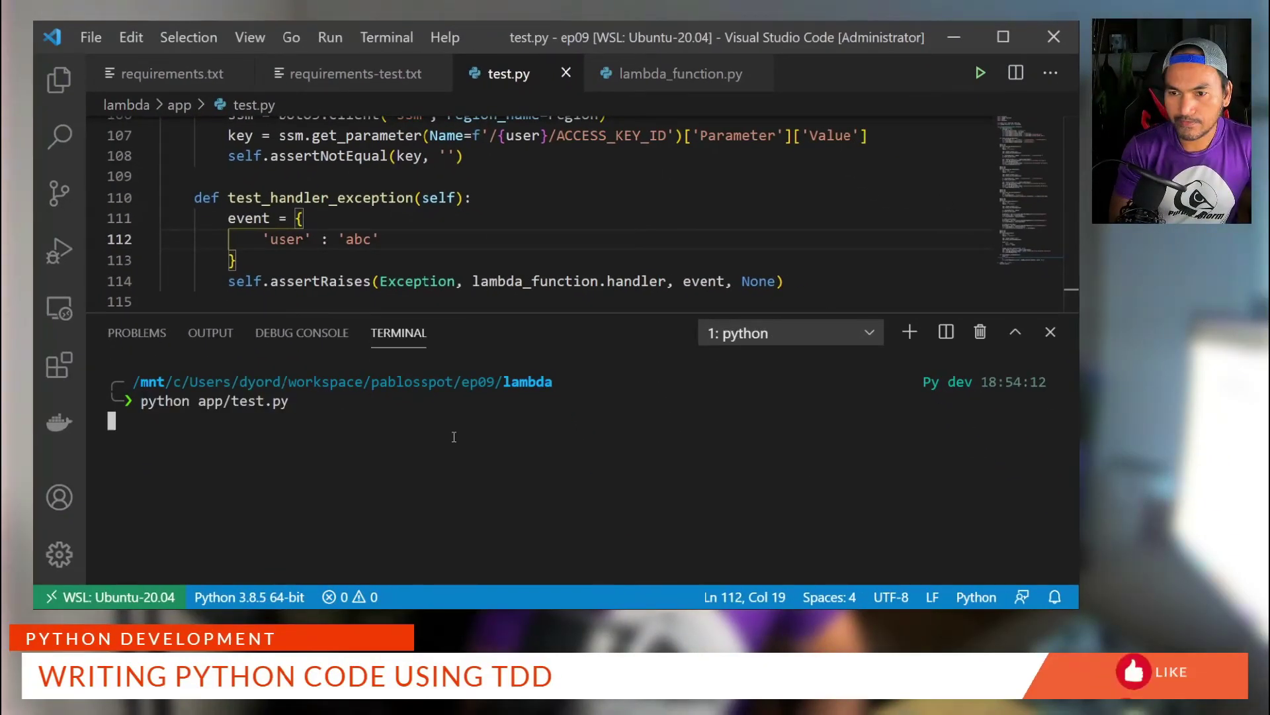